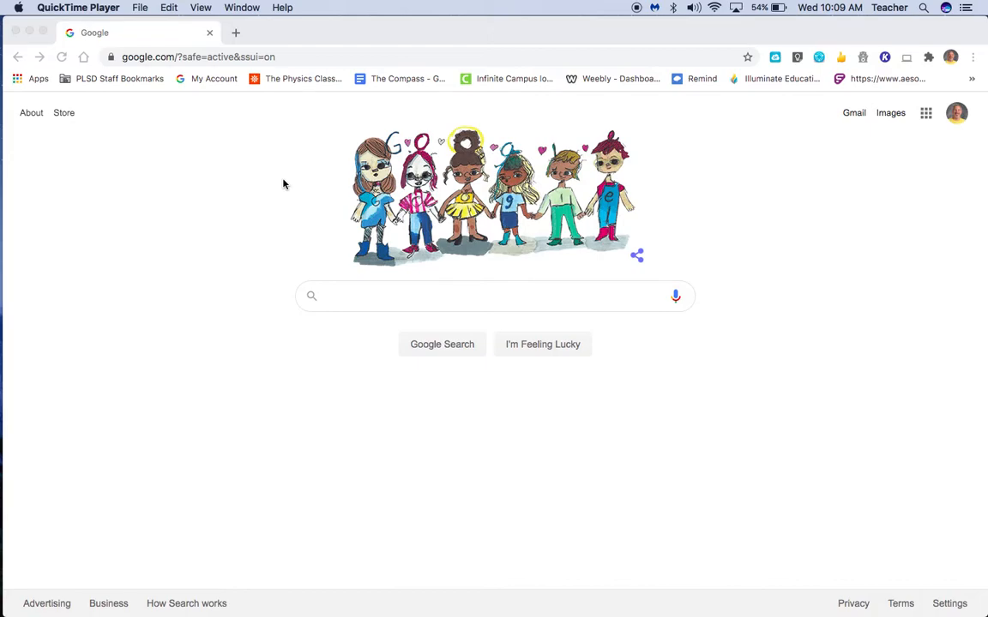
Open The Physics Classroom website from the bookmarks and look over the sections on its home page.
left_click(305, 82)
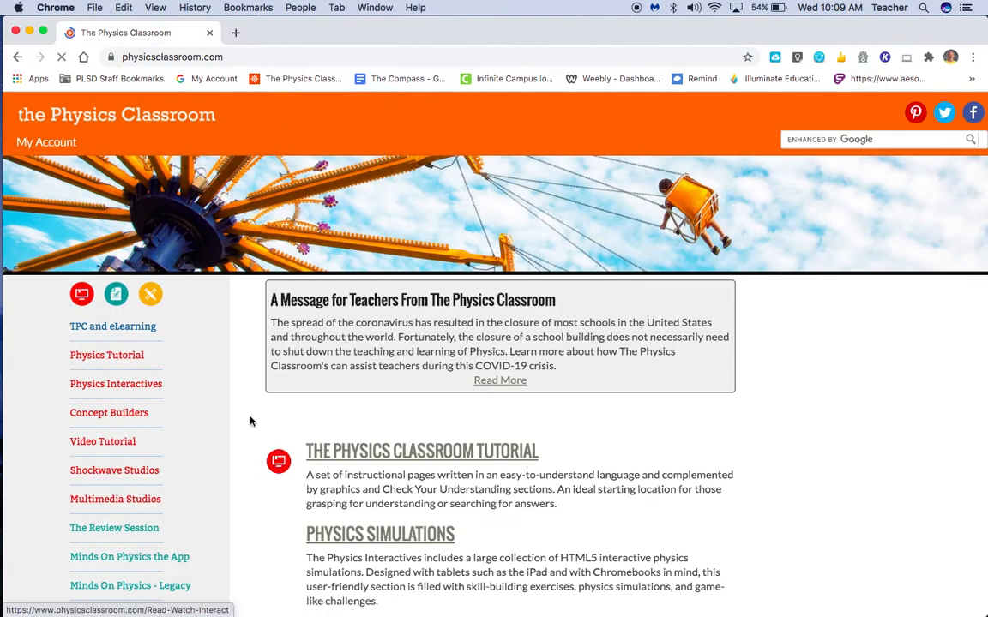
scroll(248, 419, "down", 2)
scroll(248, 419, "down", 3)
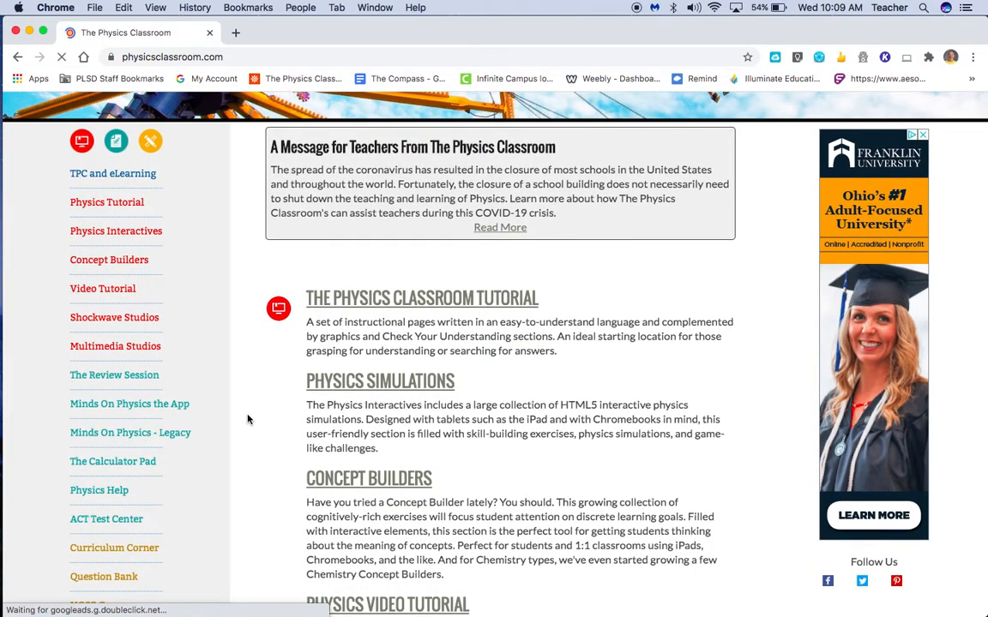
scroll(248, 420, "down", 6)
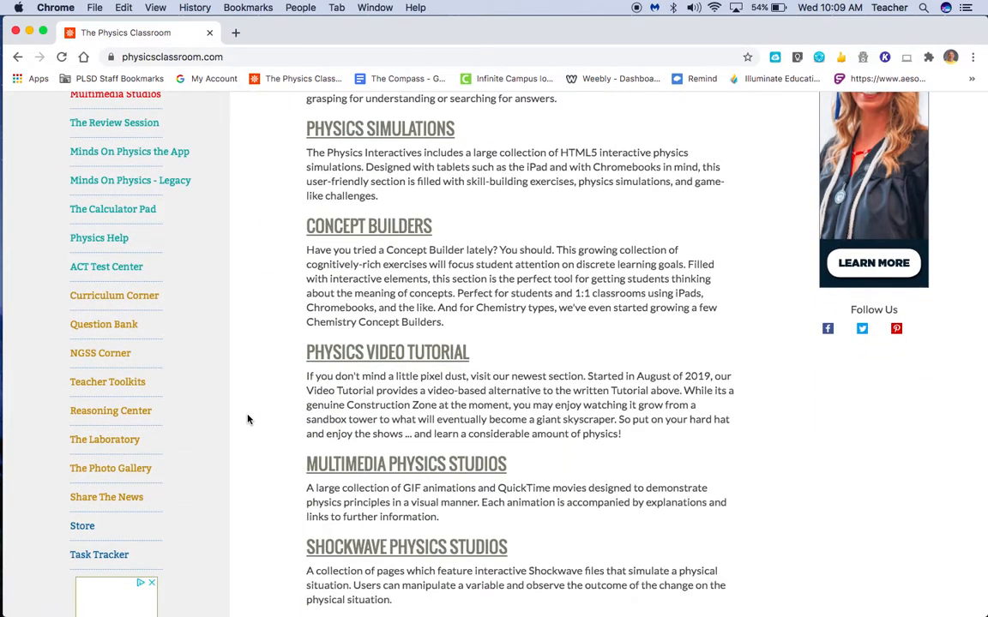
scroll(248, 420, "down", 4)
scroll(248, 419, "down", 11)
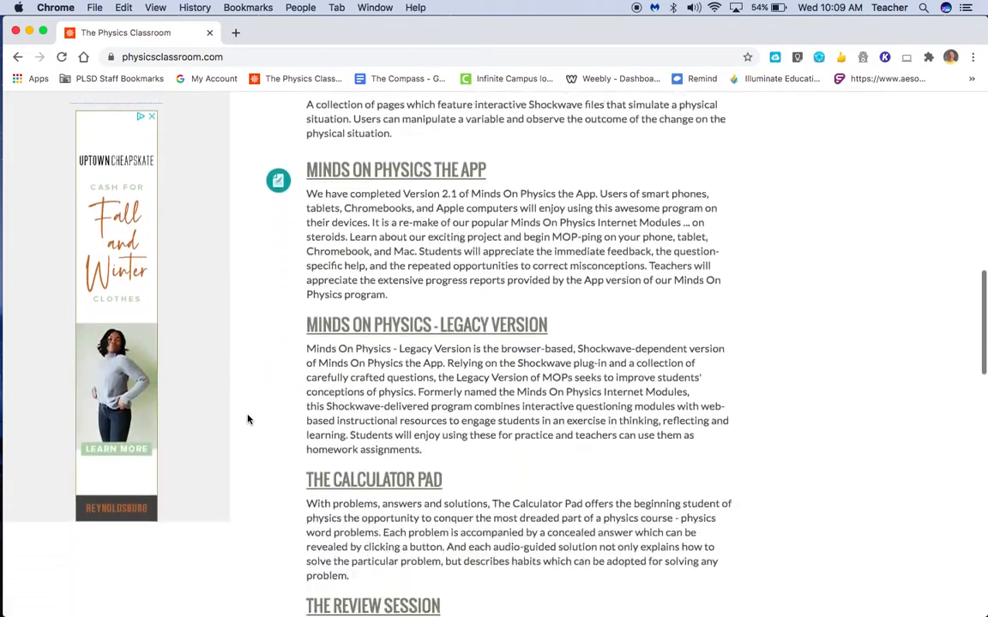
scroll(248, 419, "up", 10)
scroll(248, 420, "up", 14)
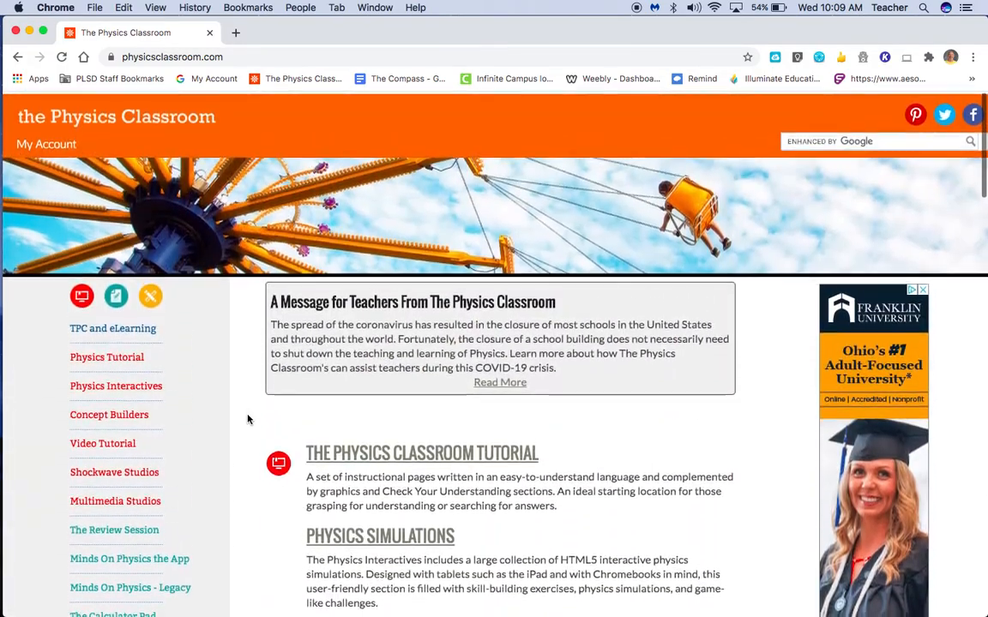
Go to the account's Teacher Resources page and open the Directions for Version 2 page from it.
left_click(49, 147)
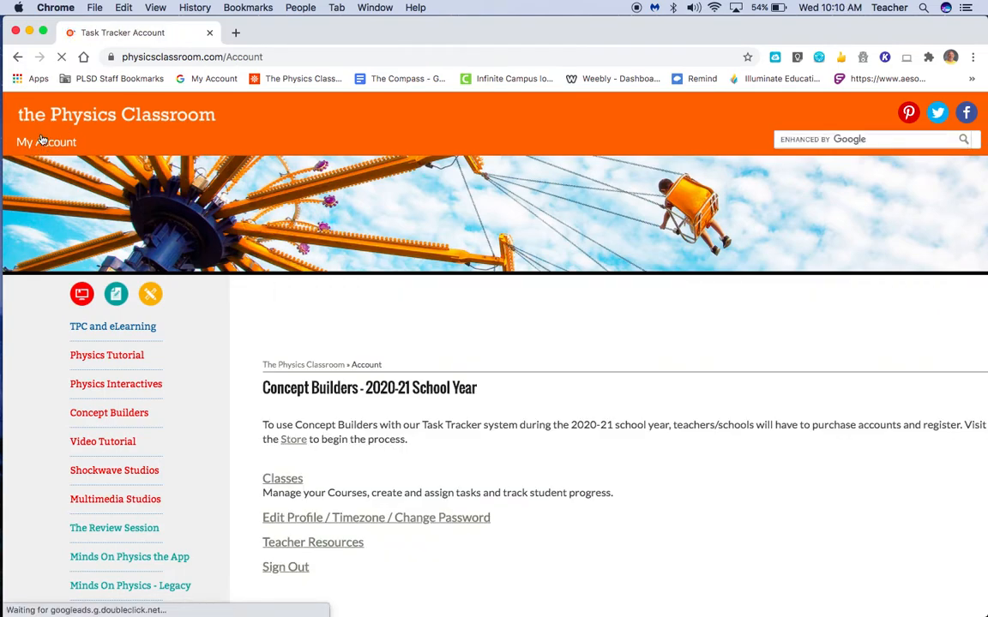
scroll(192, 247, "down", 5)
scroll(192, 247, "down", 4)
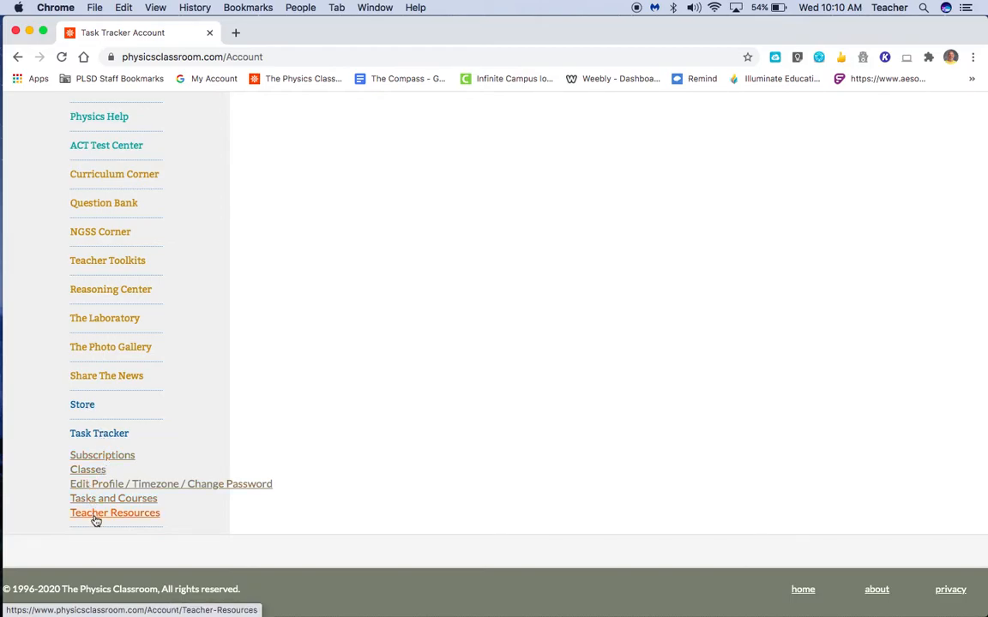
left_click(139, 515)
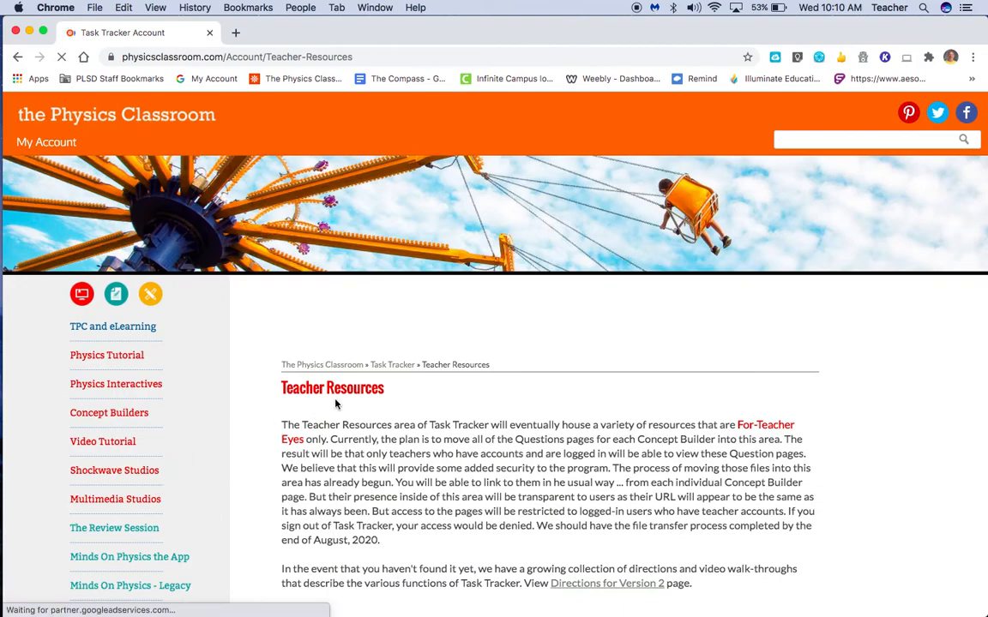
scroll(336, 403, "down", 5)
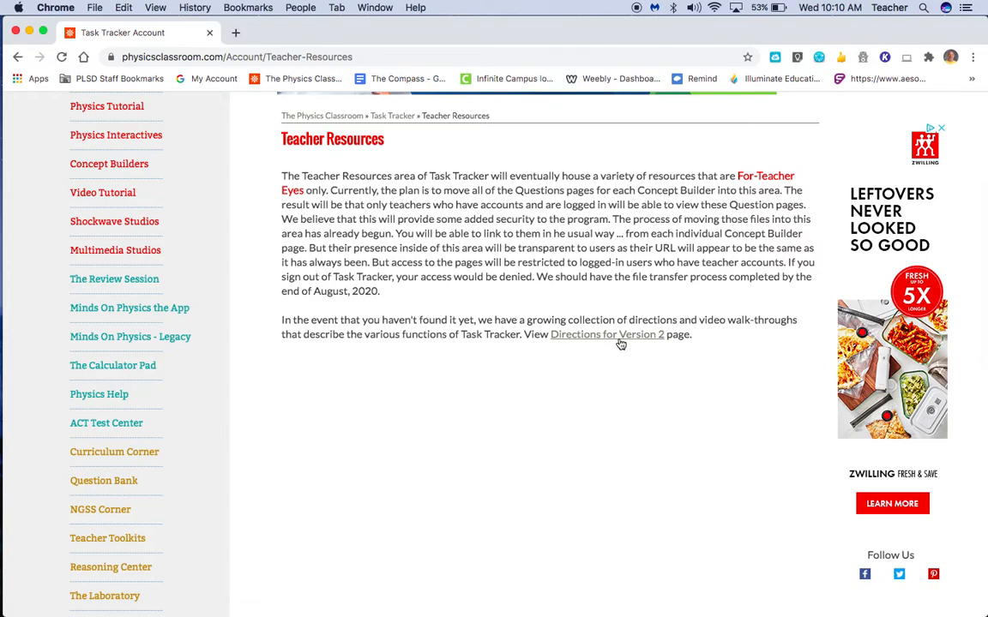
left_click(615, 336)
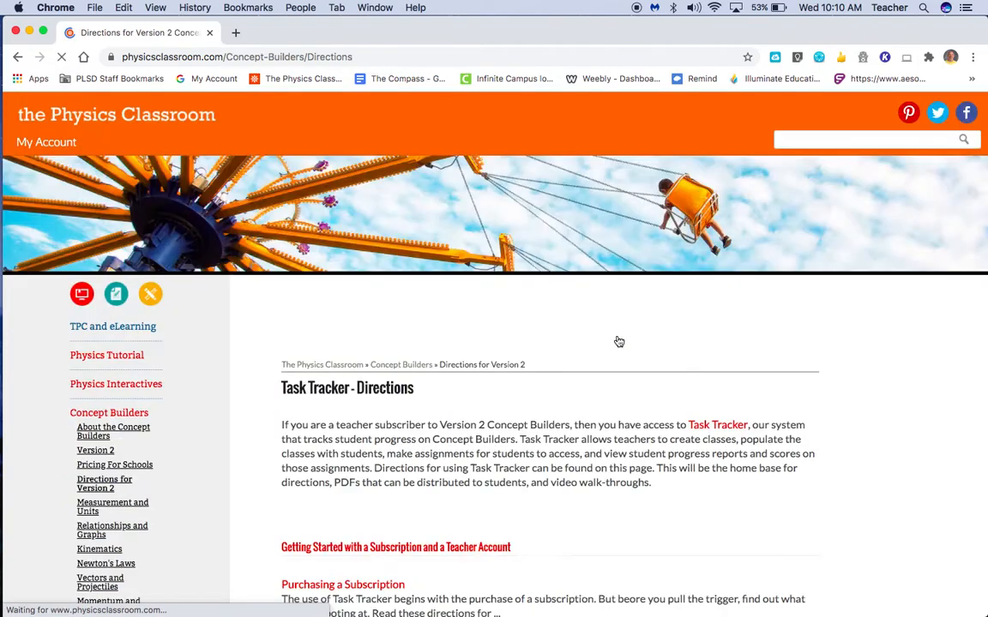
Examine the Task Tracker directions, from purchasing a subscription through creating classes and adding students to student registration.
scroll(565, 354, "down", 5)
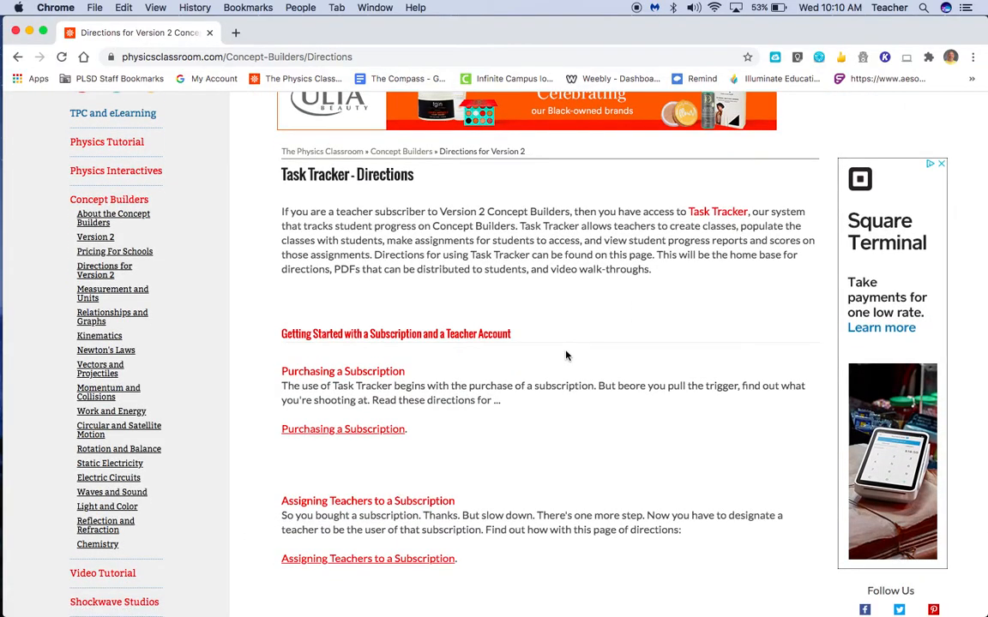
scroll(565, 355, "down", 2)
scroll(566, 354, "down", 3)
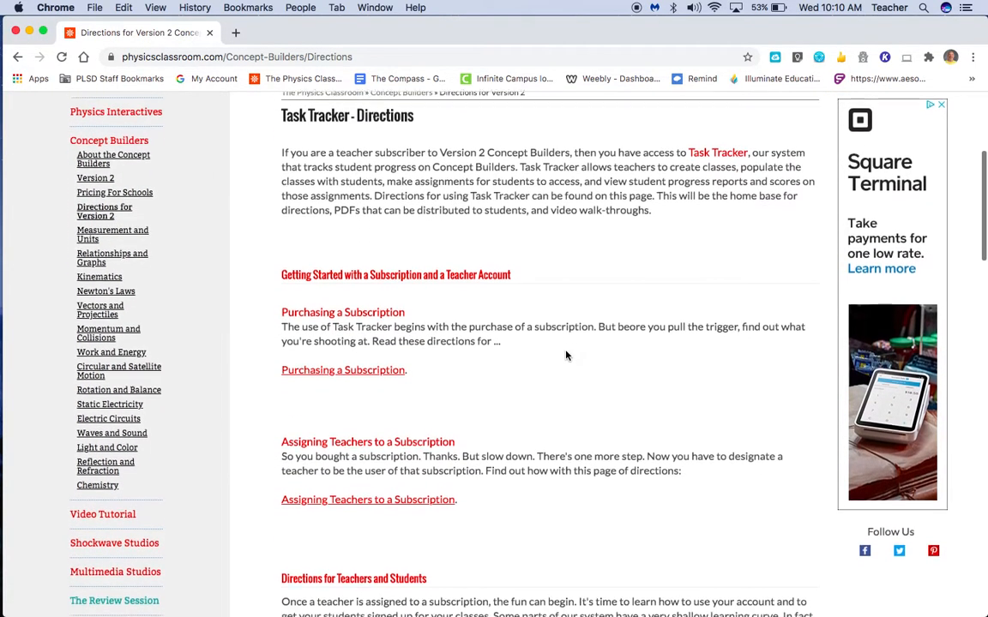
scroll(566, 355, "down", 2)
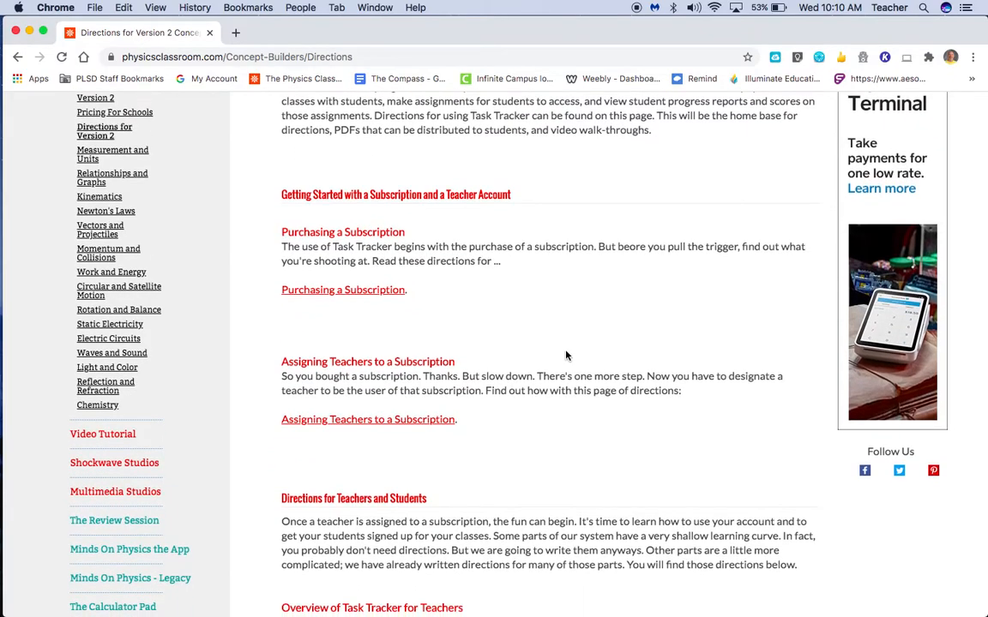
scroll(566, 355, "down", 3)
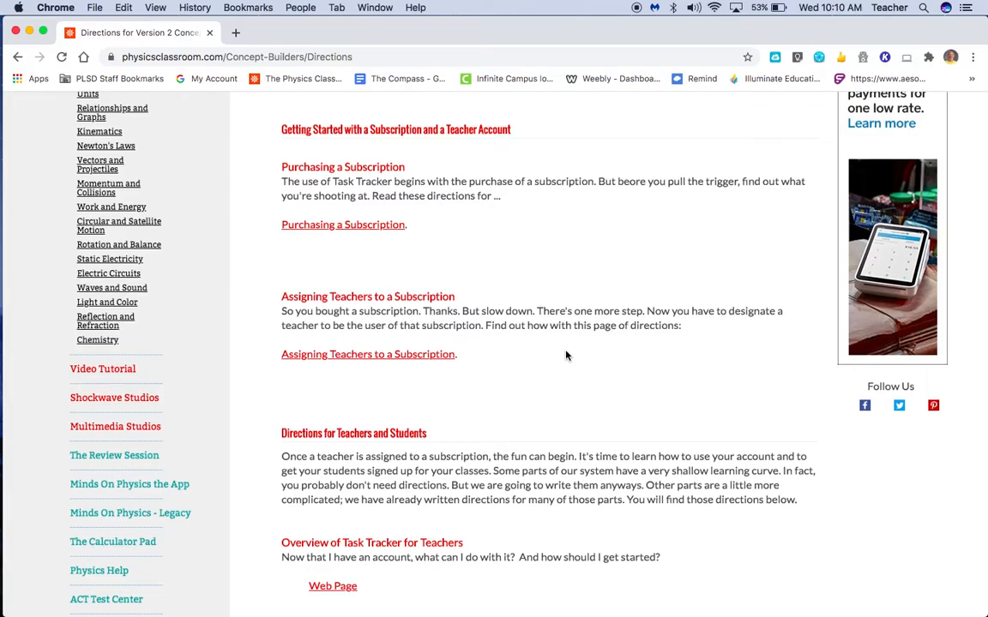
scroll(566, 355, "down", 2)
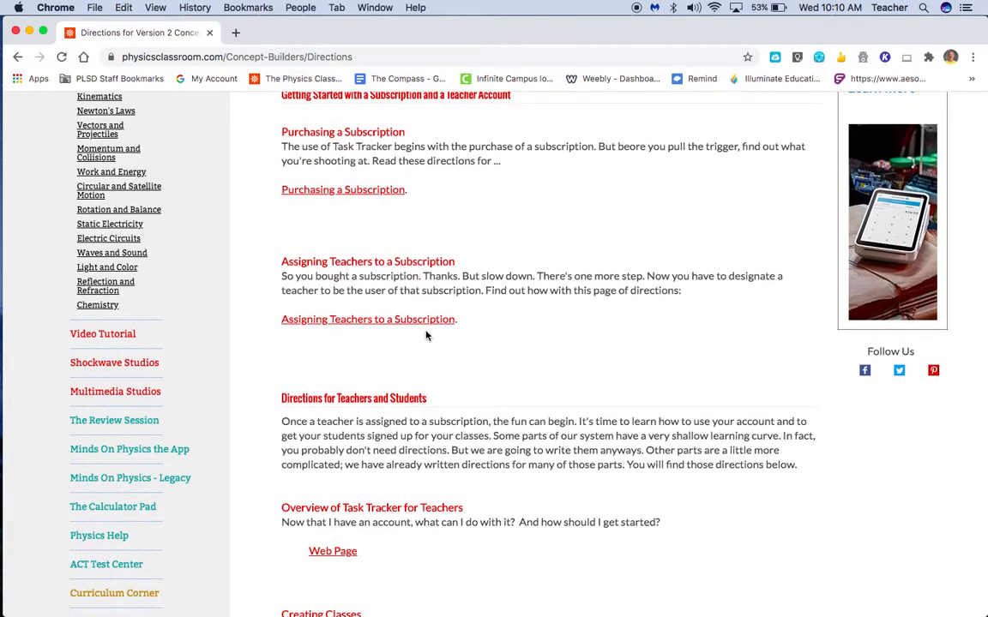
scroll(505, 416, "down", 8)
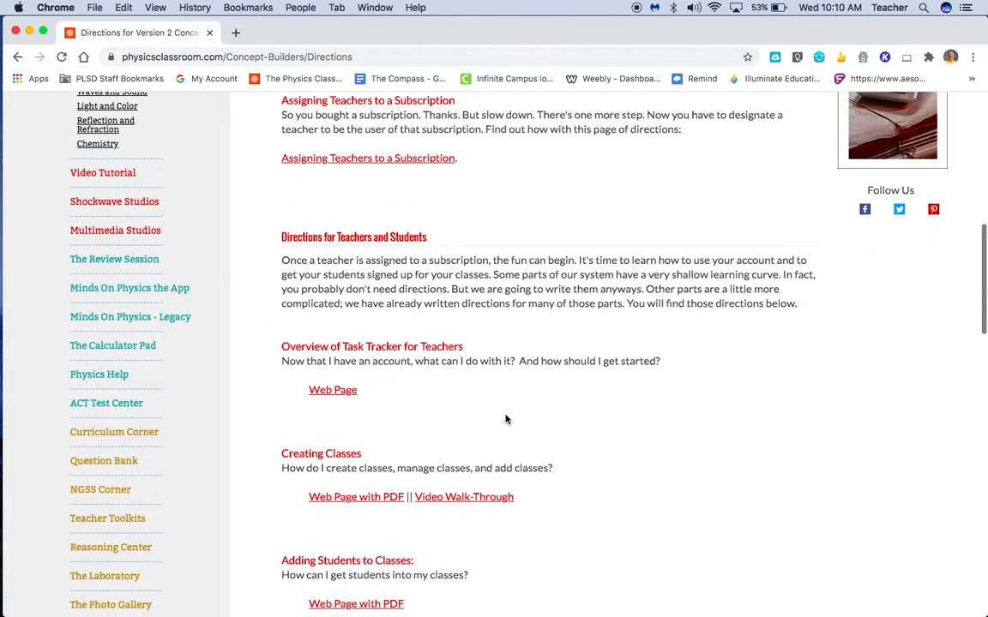
scroll(506, 419, "down", 1)
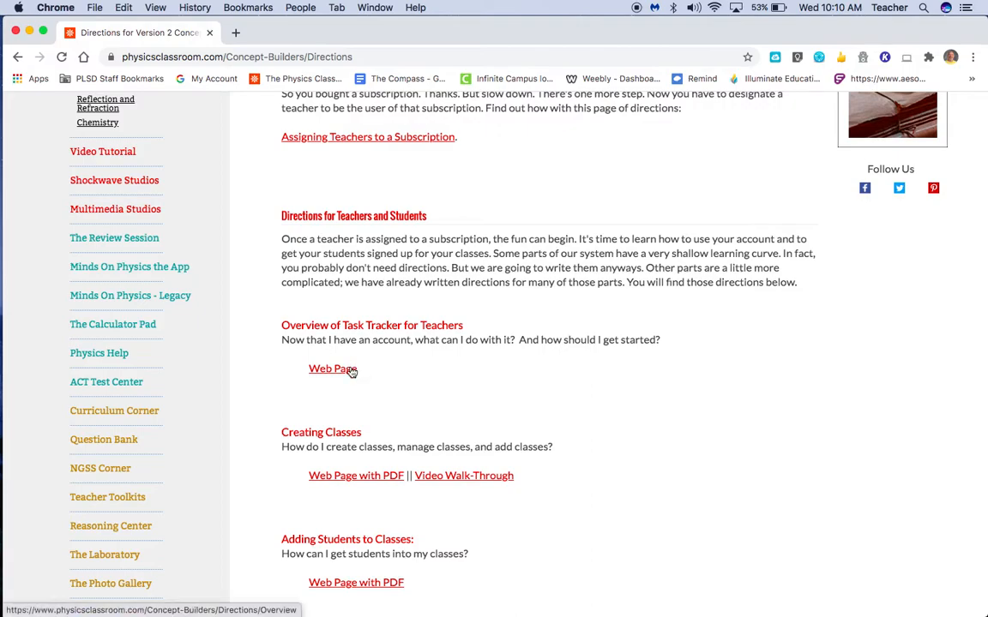
scroll(350, 371, "down", 4)
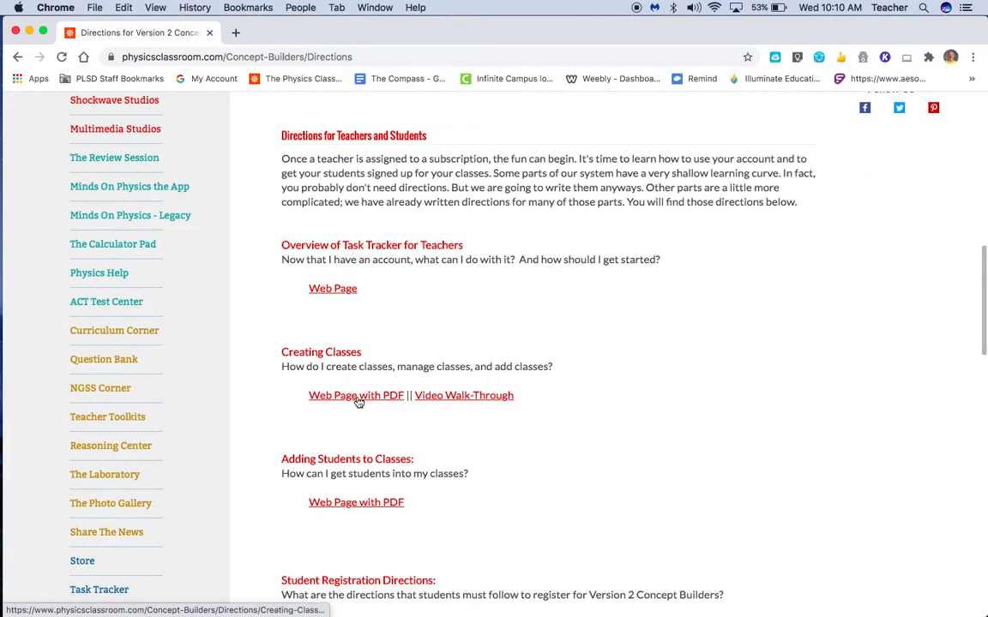
scroll(358, 403, "down", 6)
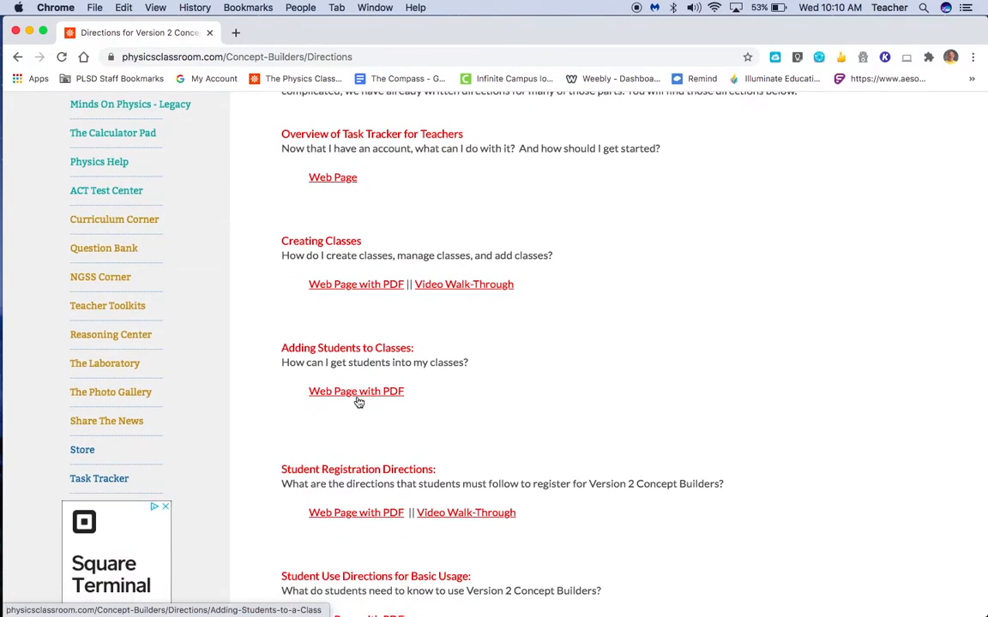
scroll(358, 401, "down", 5)
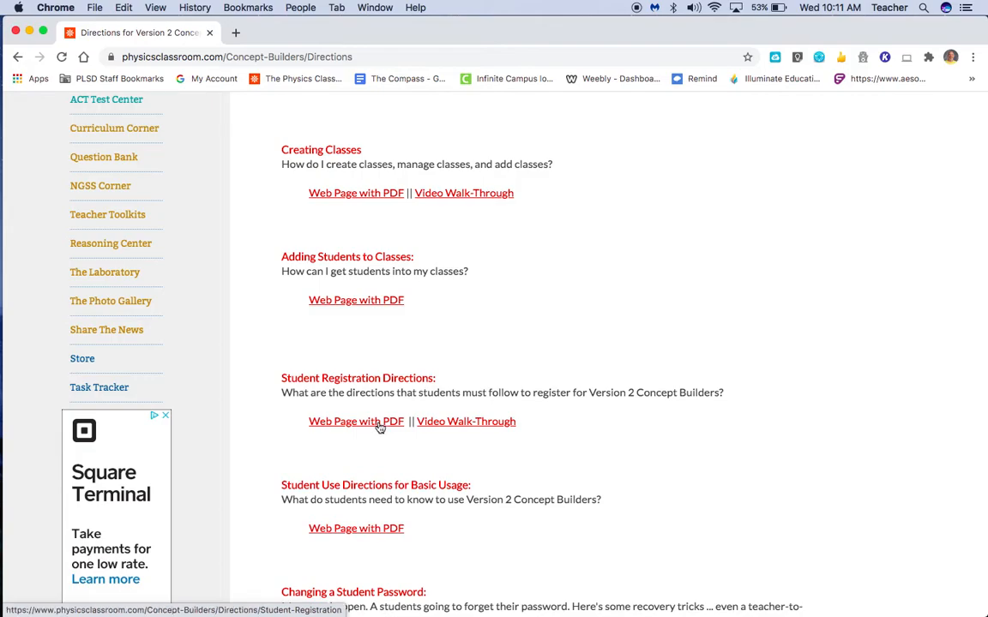
Open the Student Registration Directions web page with PDF and read through the instructions for creating a Task Tracker account.
left_click(378, 424)
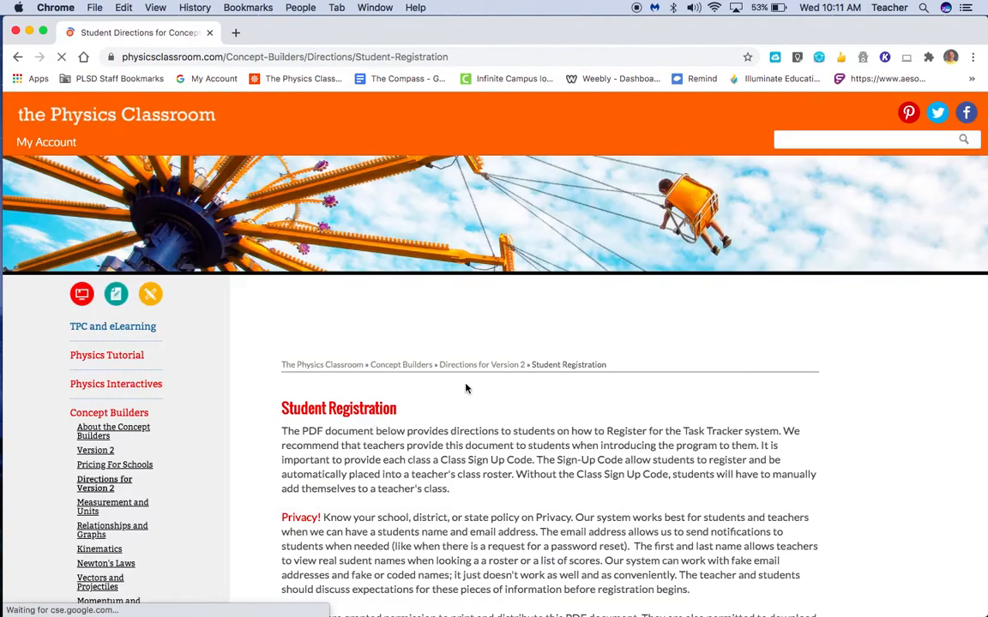
scroll(465, 385, "down", 10)
scroll(465, 386, "down", 2)
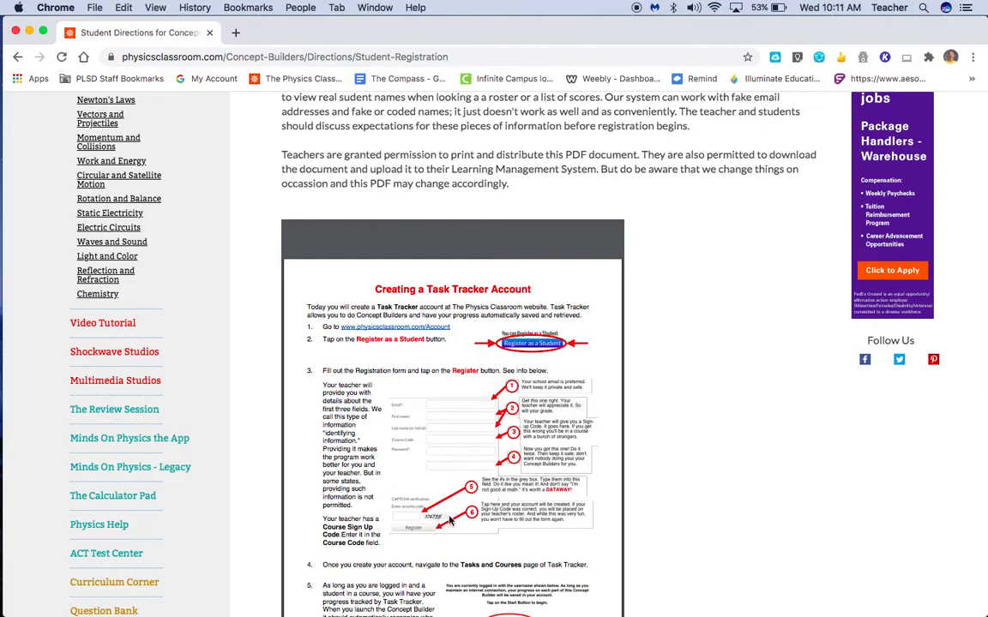
scroll(448, 519, "down", 2)
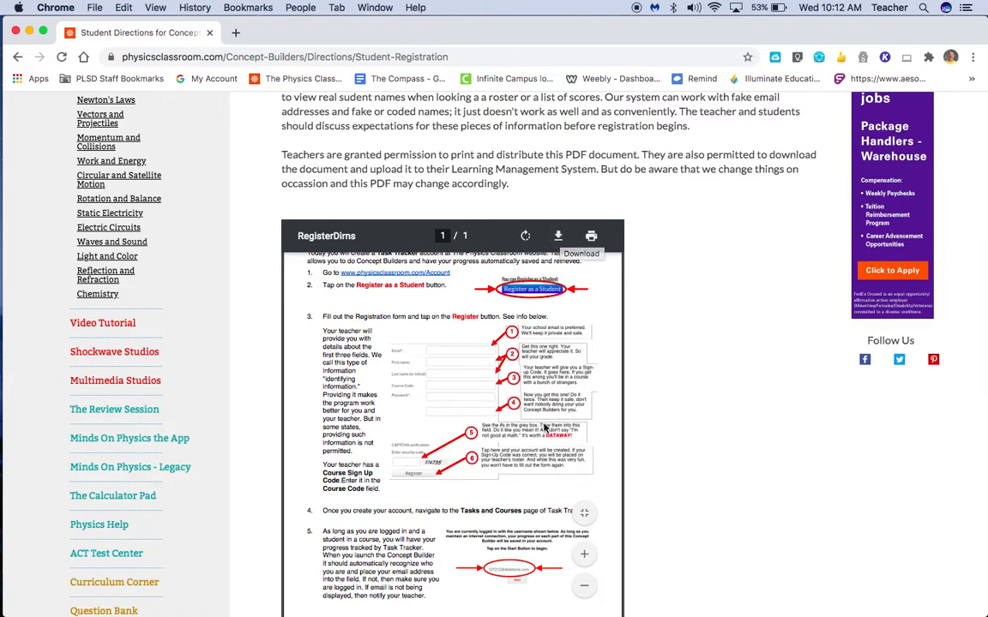
scroll(429, 360, "down", 1)
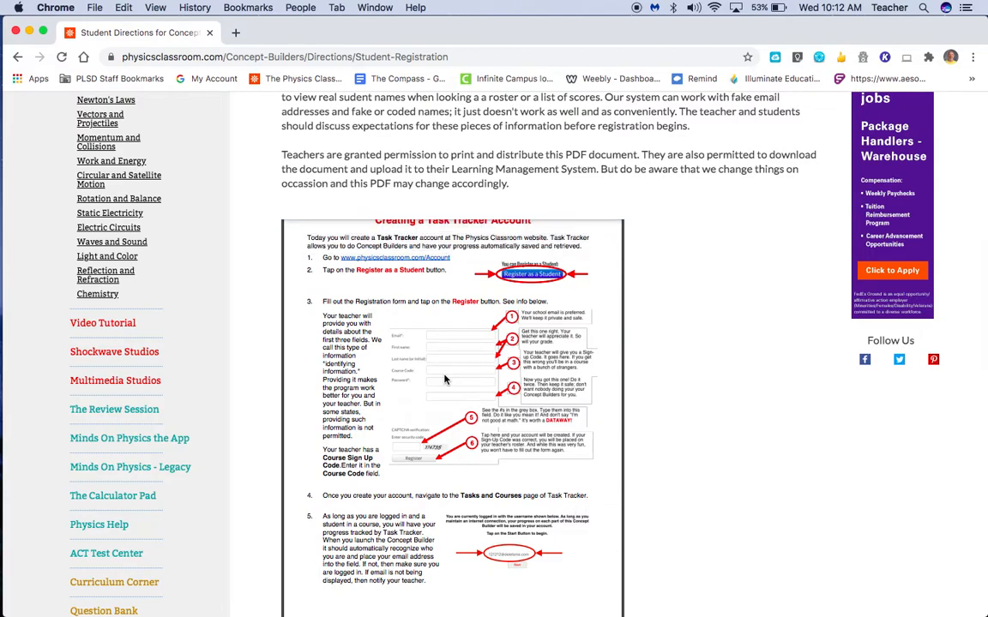
scroll(455, 386, "down", 2)
scroll(457, 389, "down", 5)
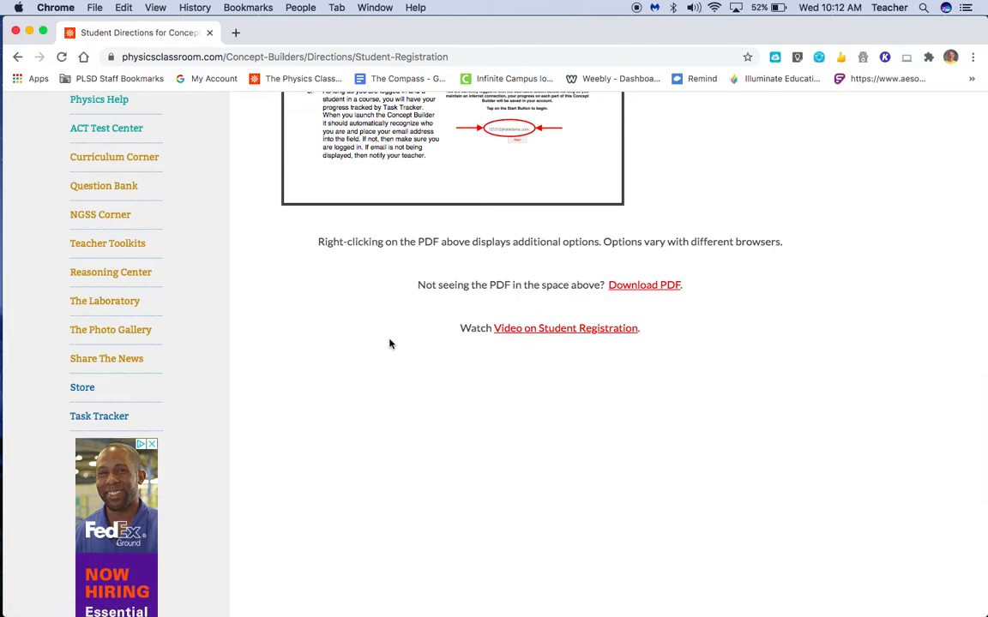
Leave the Student Registration page and return to the My Account page.
scroll(390, 342, "up", 12)
scroll(383, 343, "down", 6)
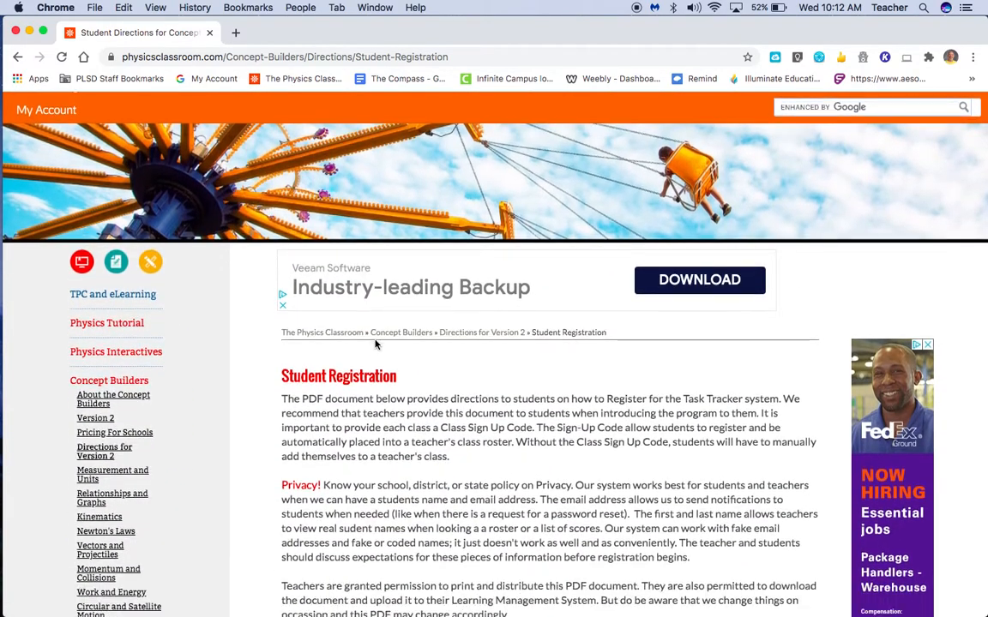
scroll(374, 343, "down", 5)
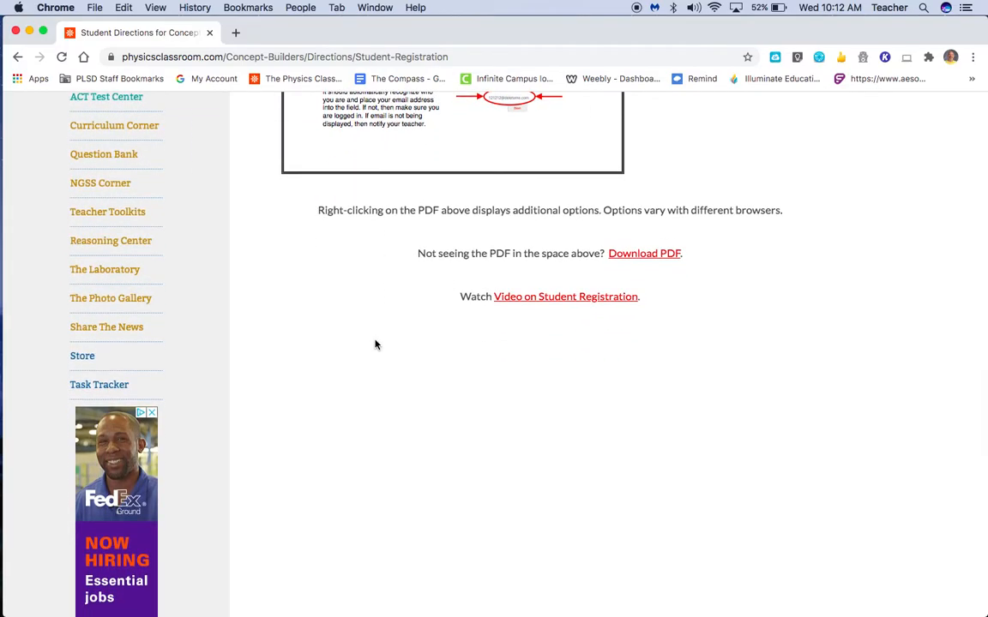
scroll(111, 387, "up", 10)
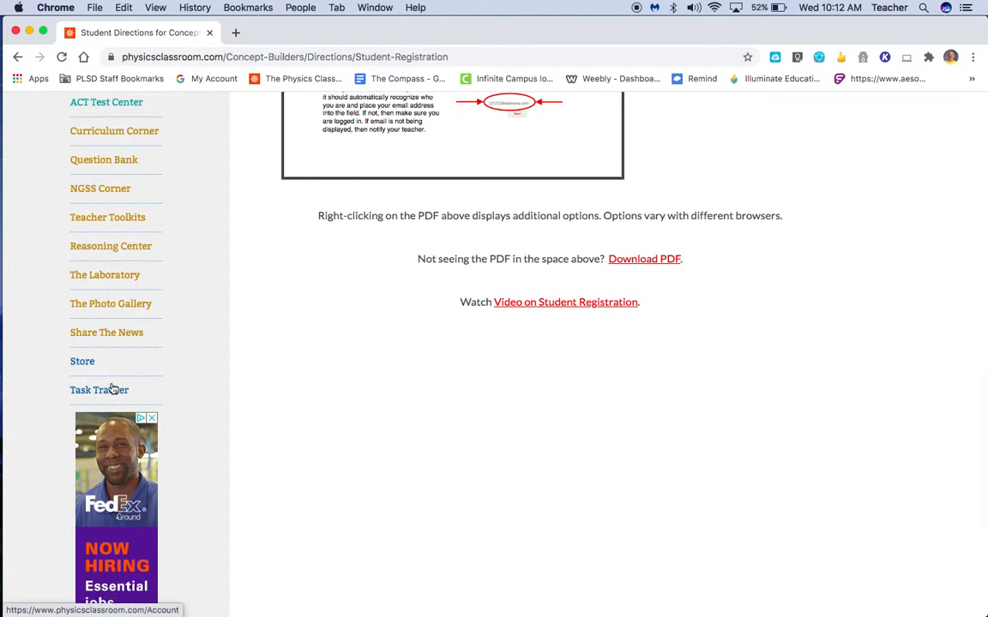
scroll(112, 387, "up", 2)
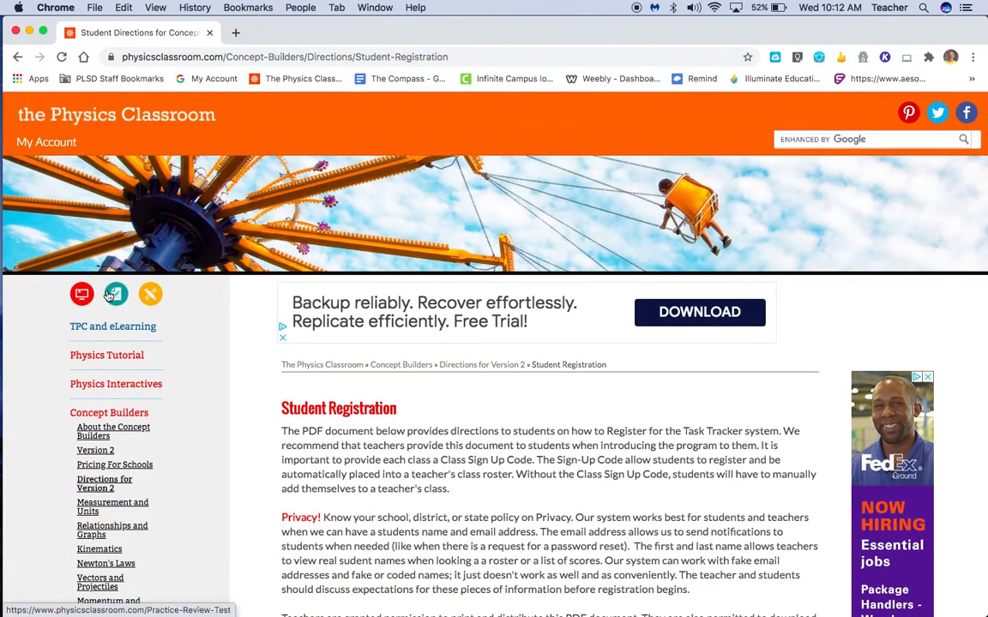
left_click(57, 146)
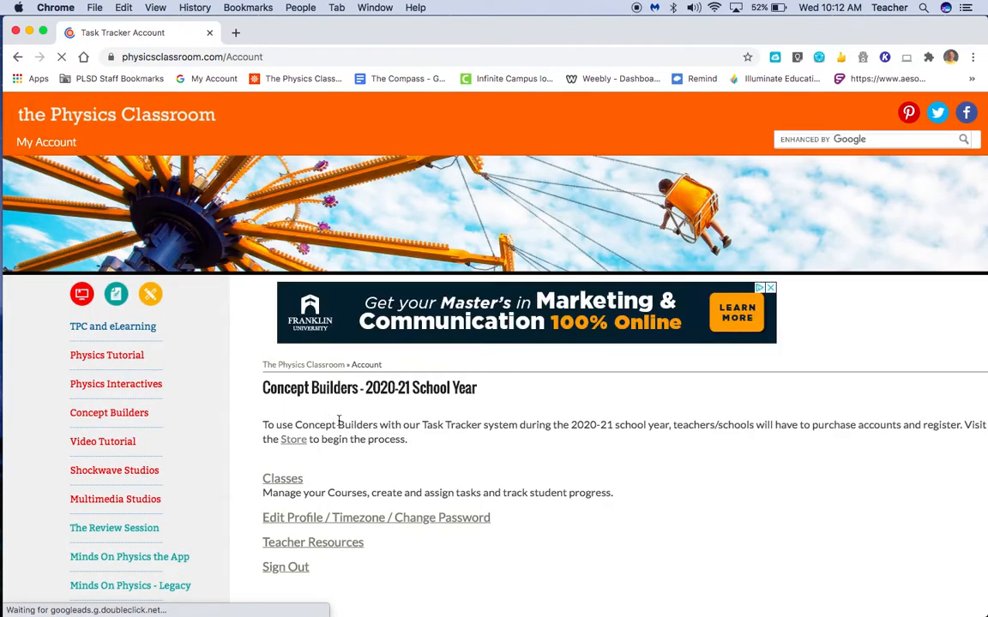
scroll(339, 420, "down", 3)
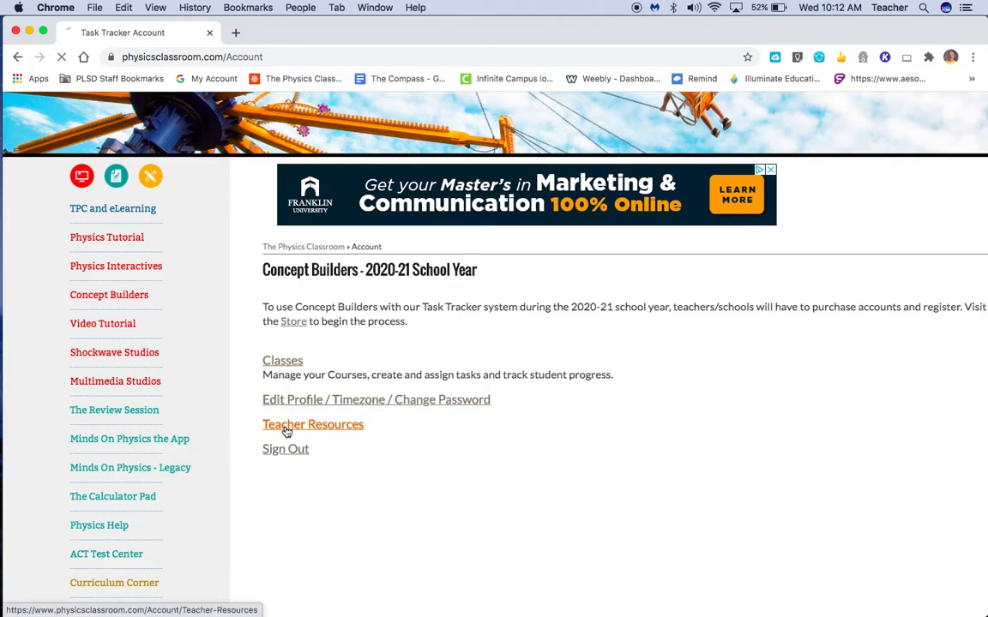
scroll(364, 409, "down", 5)
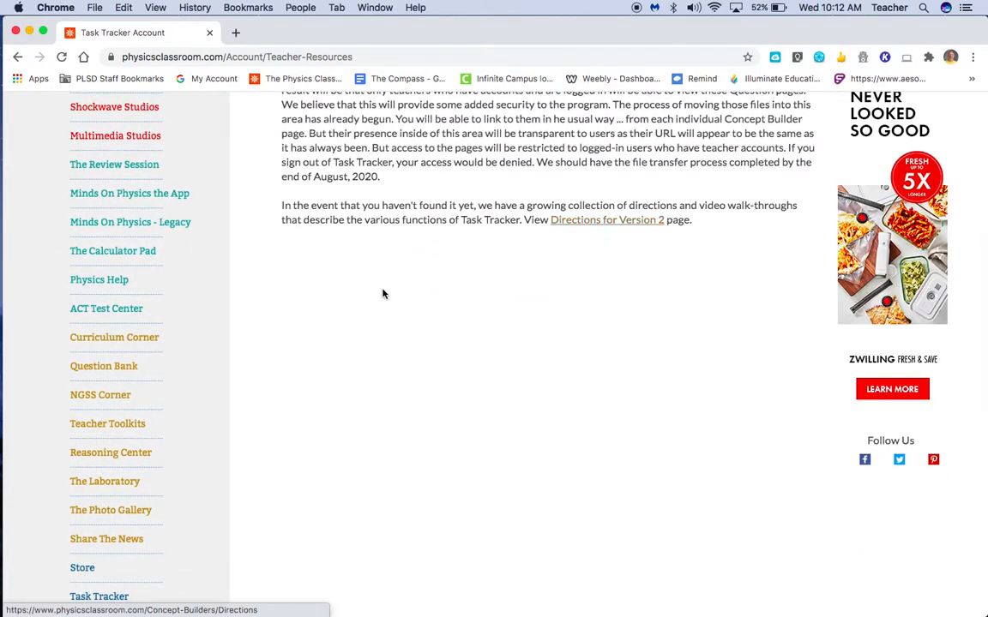
left_click(17, 55)
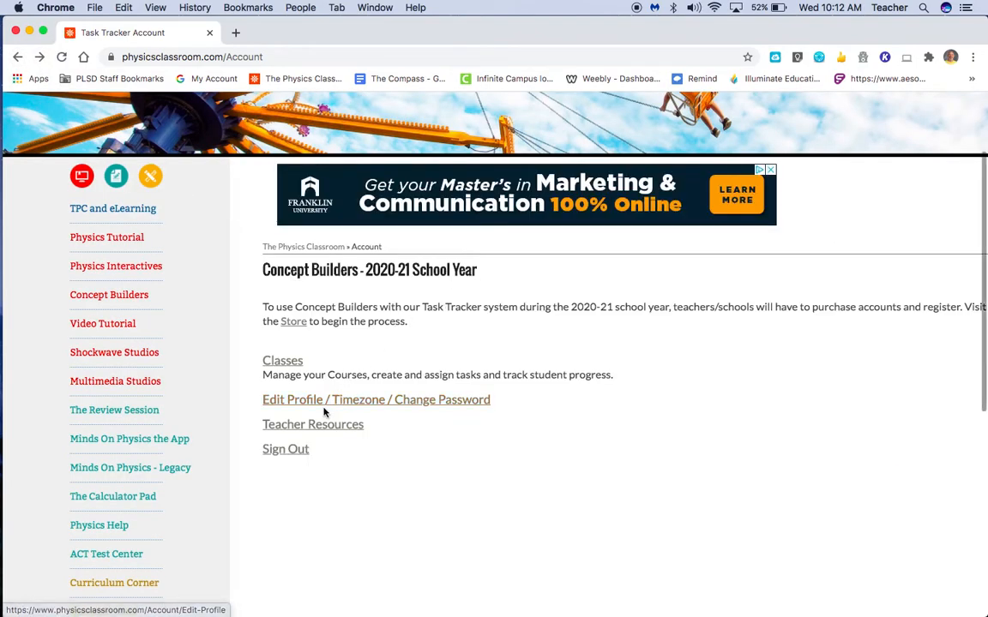
Open the Classes page of the account and bring the full list of classes into view.
left_click(288, 360)
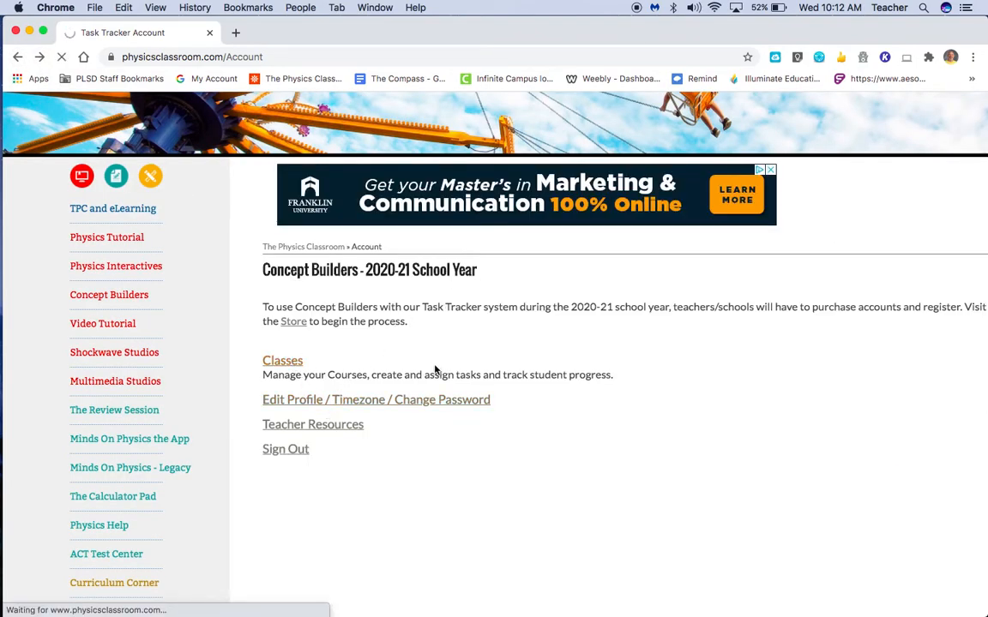
scroll(435, 368, "down", 5)
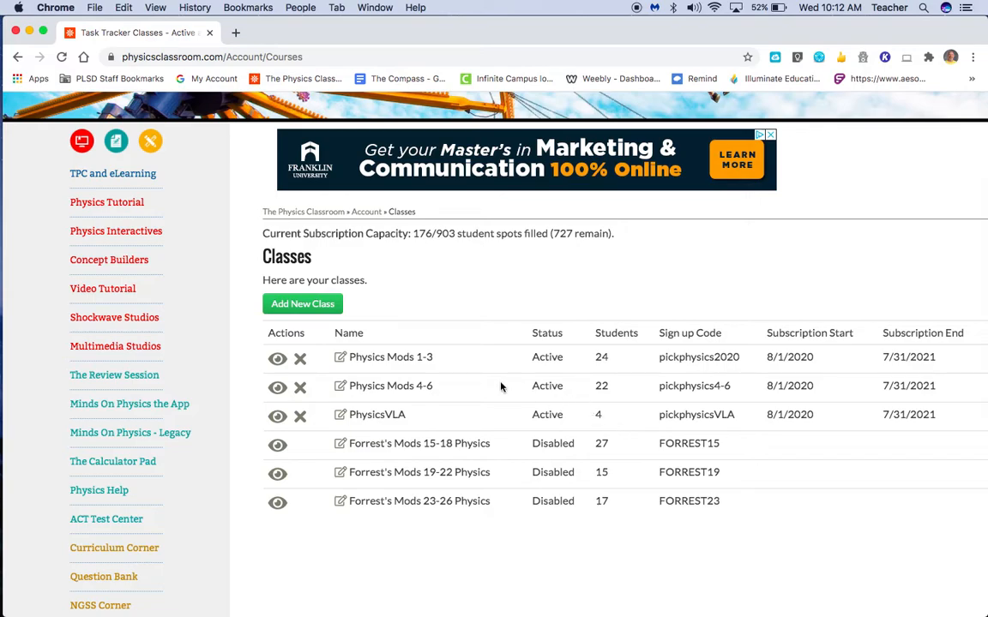
Open the Physics Mods 1-3 class and add the topic Concept Builders - 1-Dimensional Kinematics with subscription type Concept Builder.
left_click(278, 360)
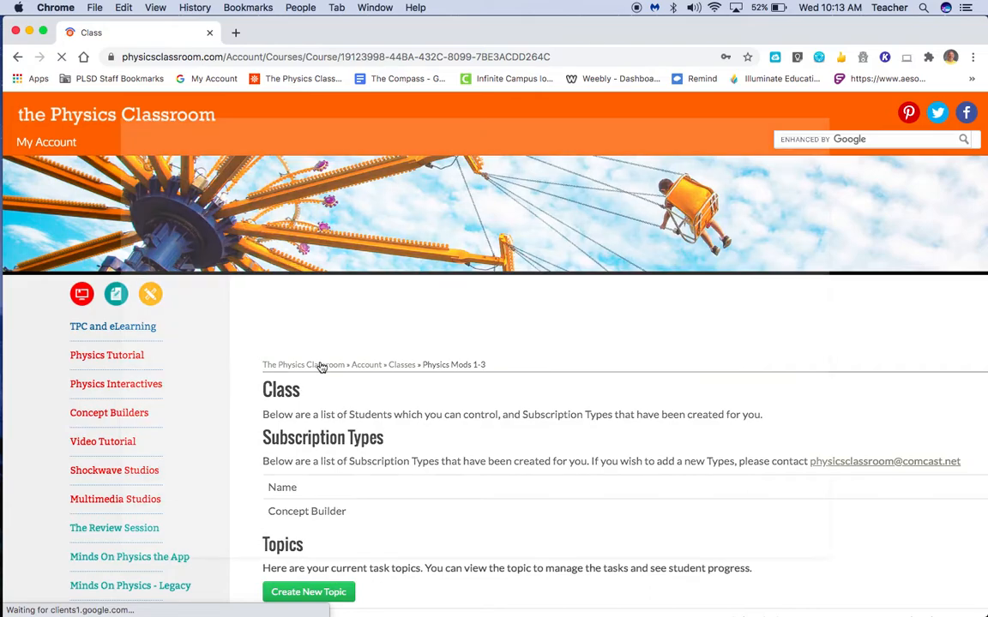
scroll(368, 414, "down", 5)
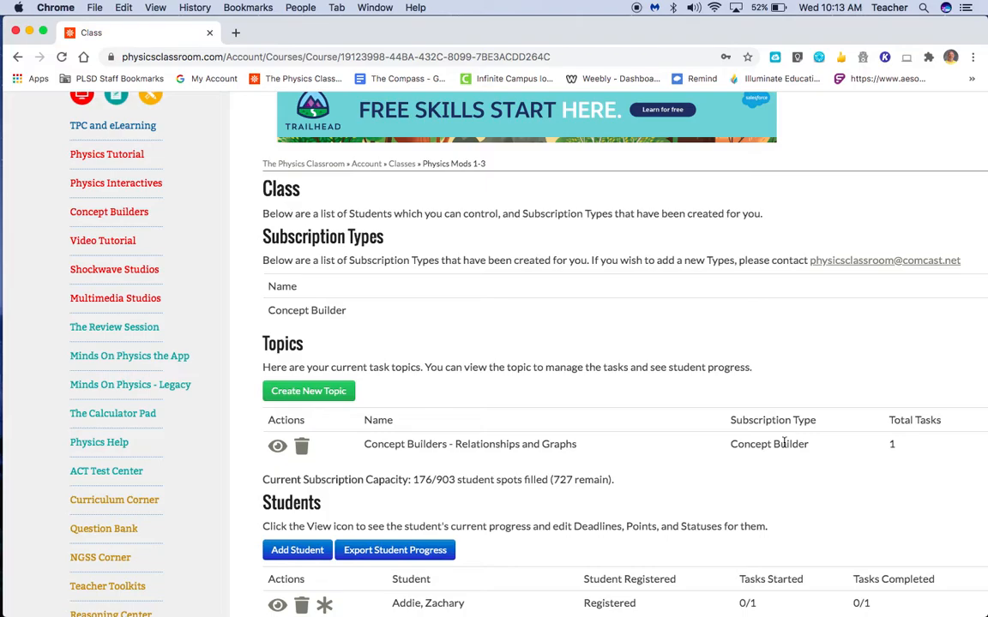
left_click(332, 397)
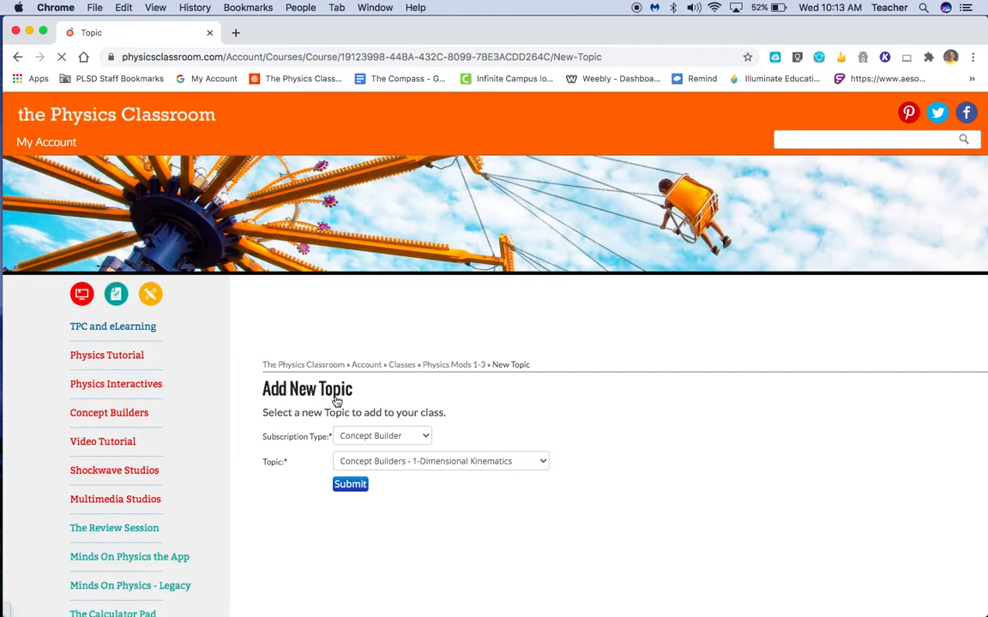
left_click(401, 436)
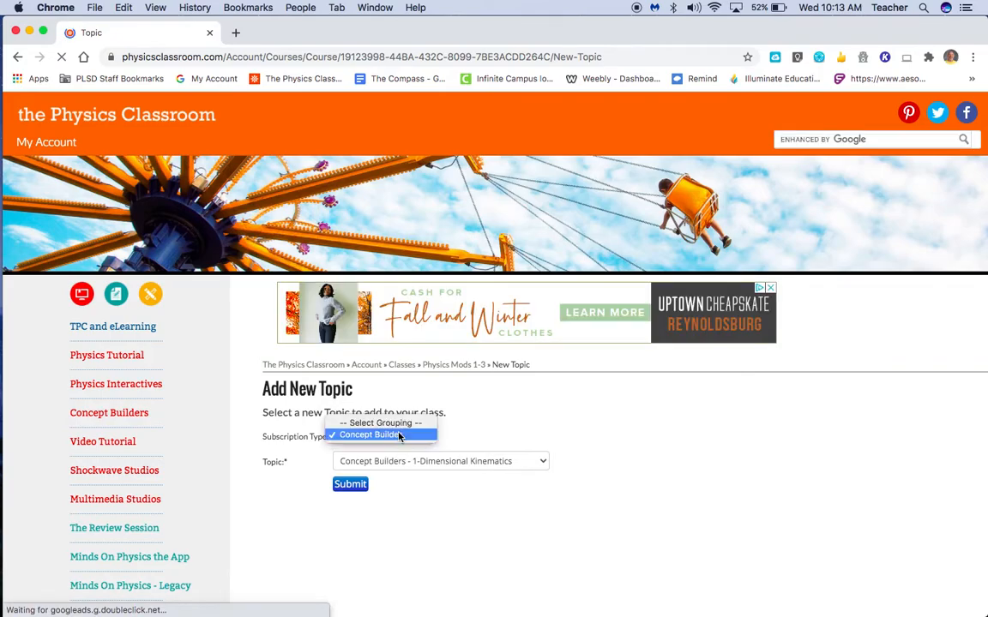
left_click(418, 461)
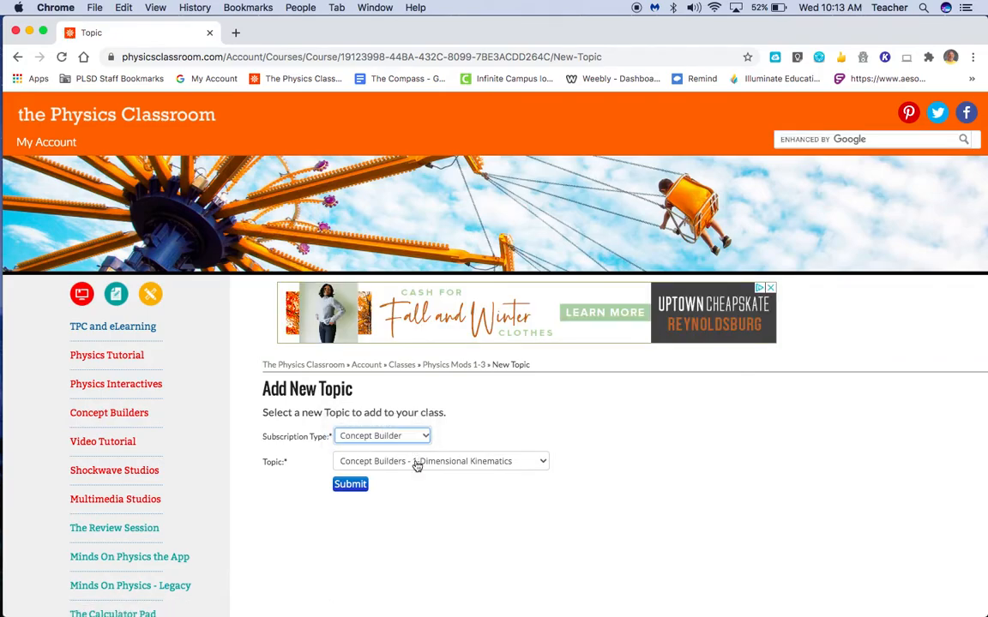
left_click(418, 462)
scroll(420, 565, "down", 1)
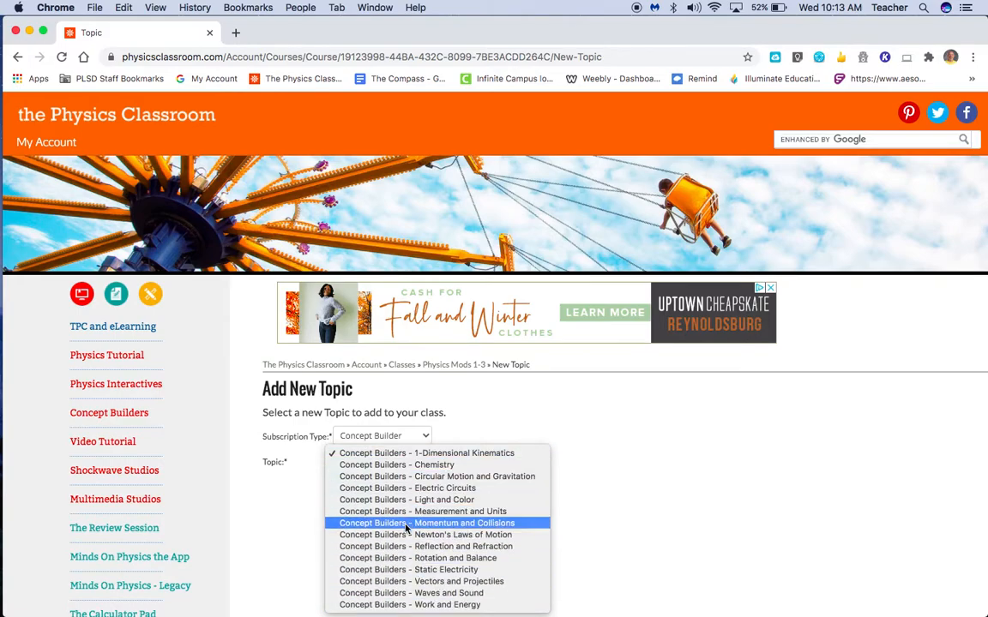
left_click(408, 459)
left_click(353, 485)
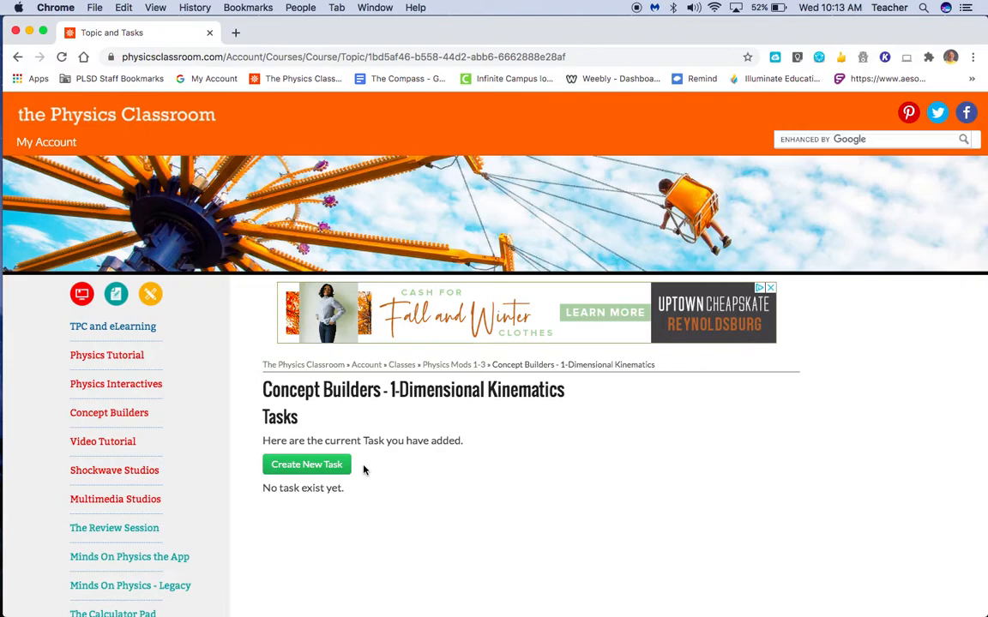
Start a new task in the 1-Dimensional Kinematics topic and check which tasks can be chosen.
left_click(340, 470)
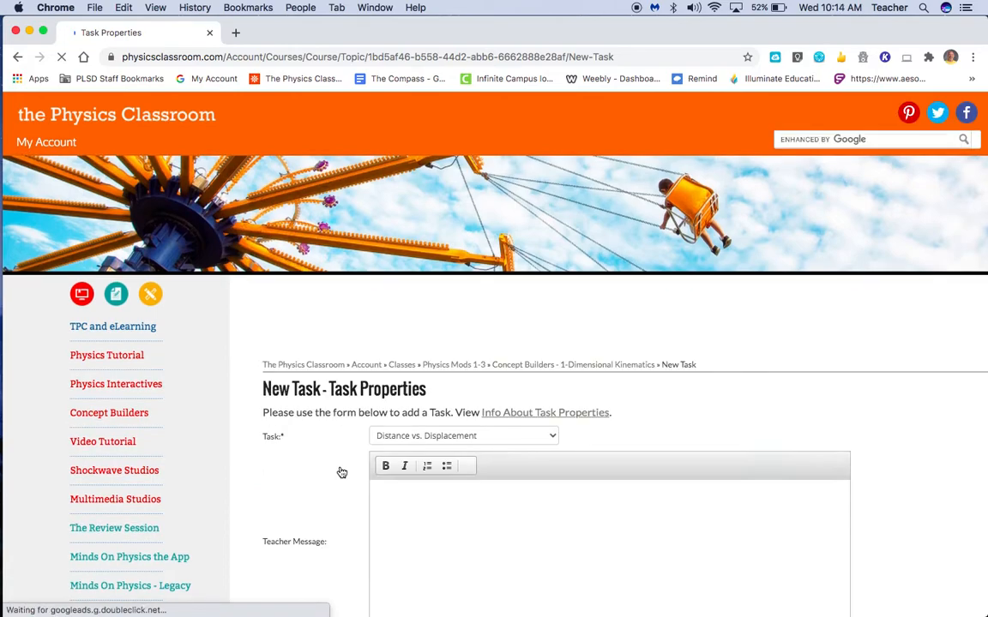
scroll(611, 448, "down", 2)
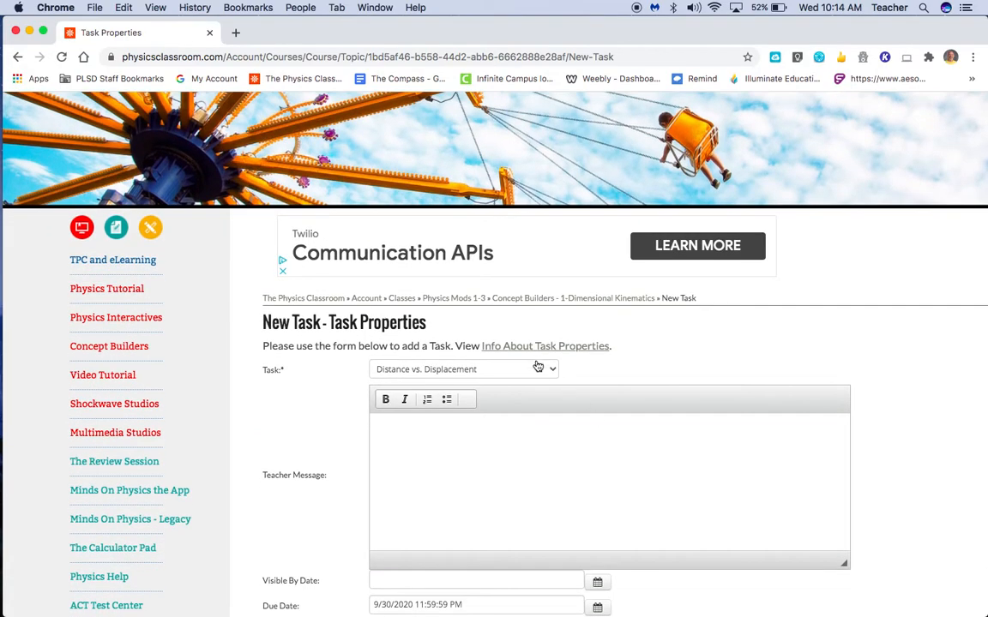
left_click(536, 372)
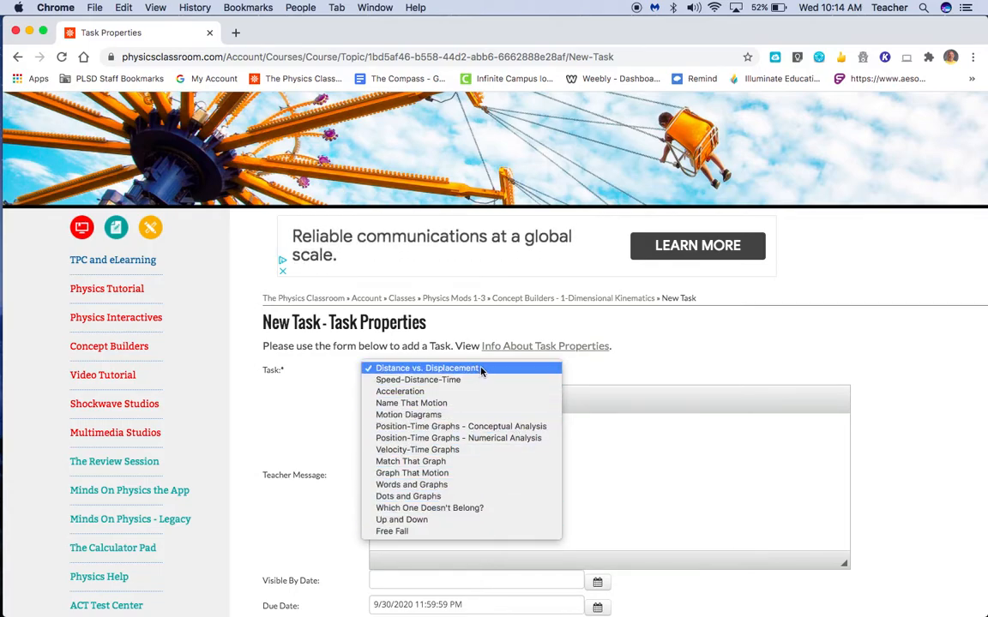
left_click(644, 362)
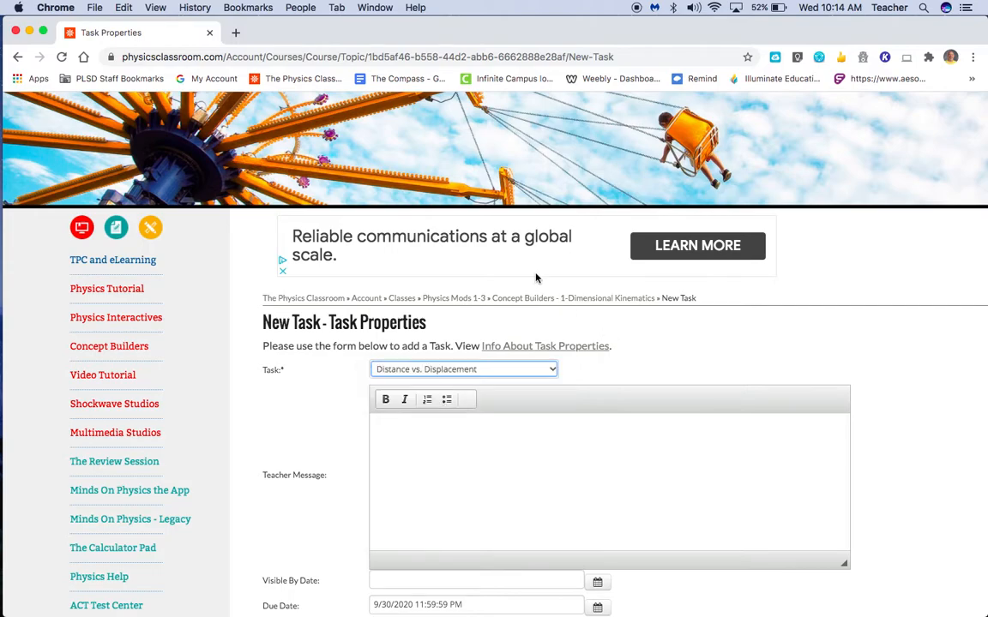
Open a copy of the New Task page in a second browser tab.
left_click(361, 58)
key("super+c")
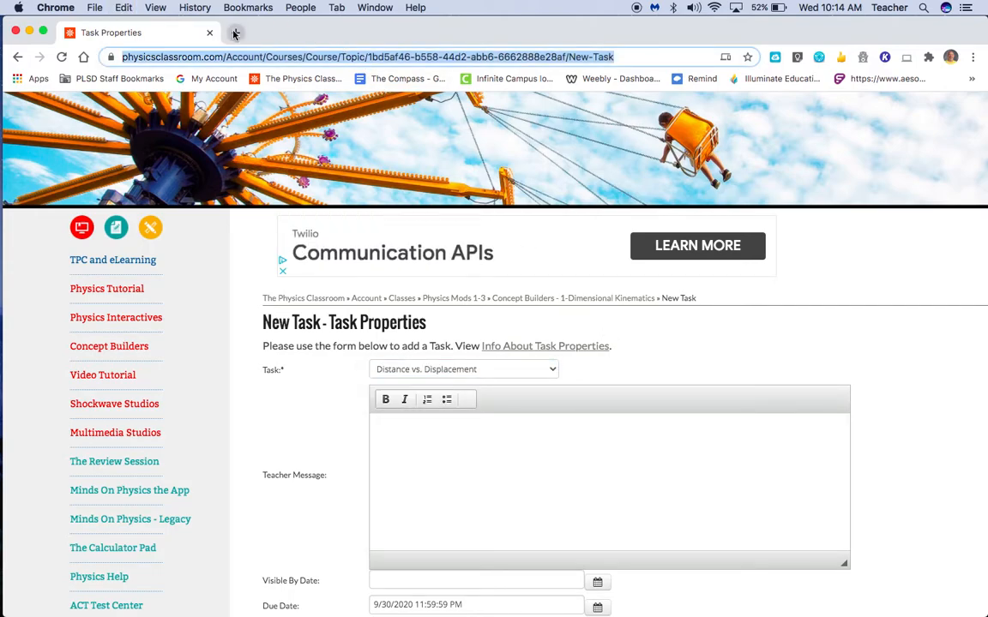
key("super+t")
key("super+v")
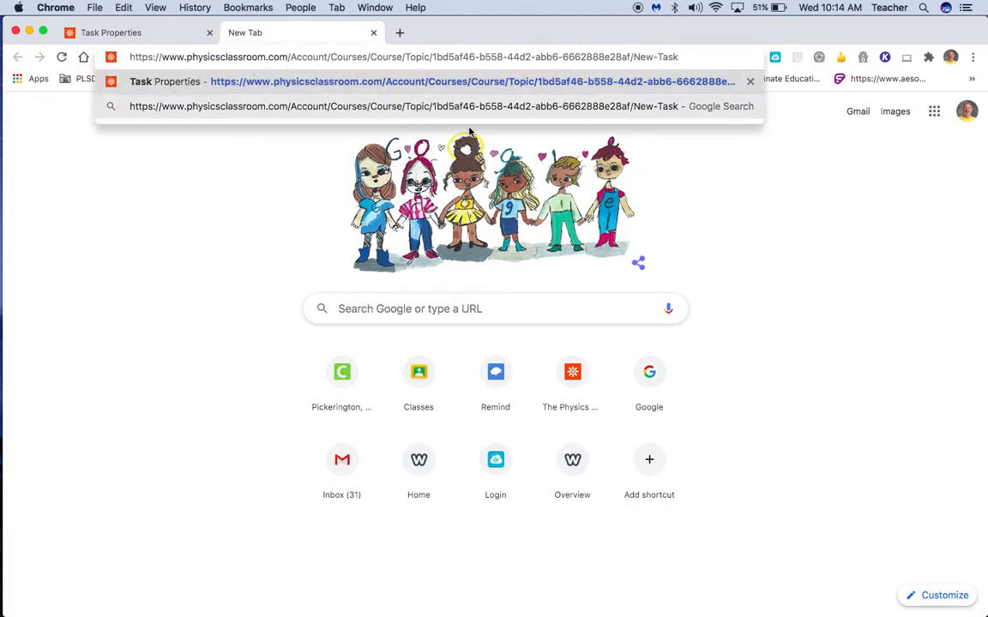
key("Return")
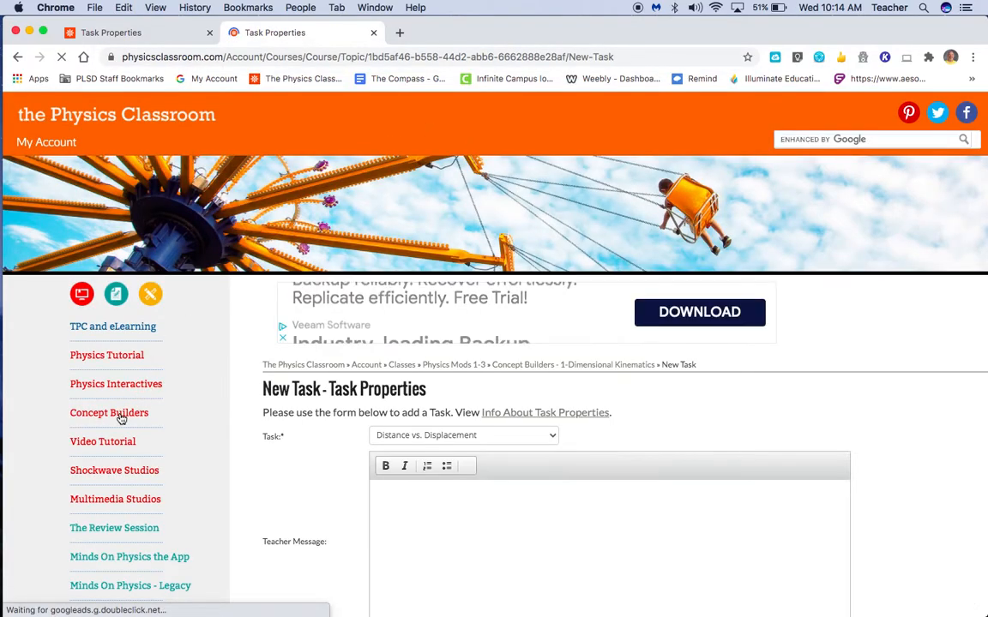
Go to the Concept Builders section and open its 1-Dimensional Kinematics topic page.
left_click(121, 415)
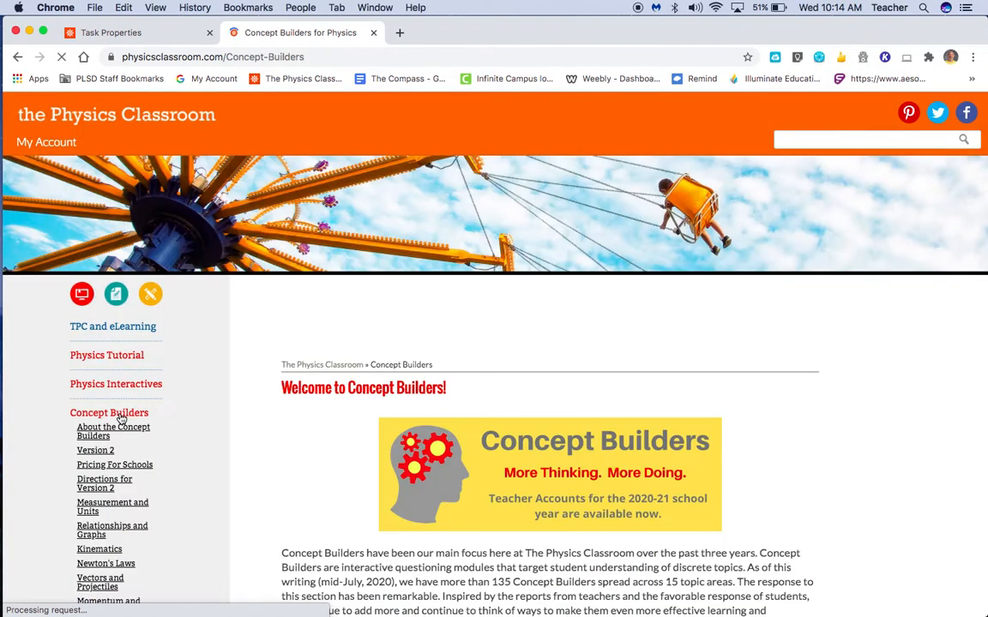
scroll(313, 403, "down", 2)
scroll(314, 403, "down", 2)
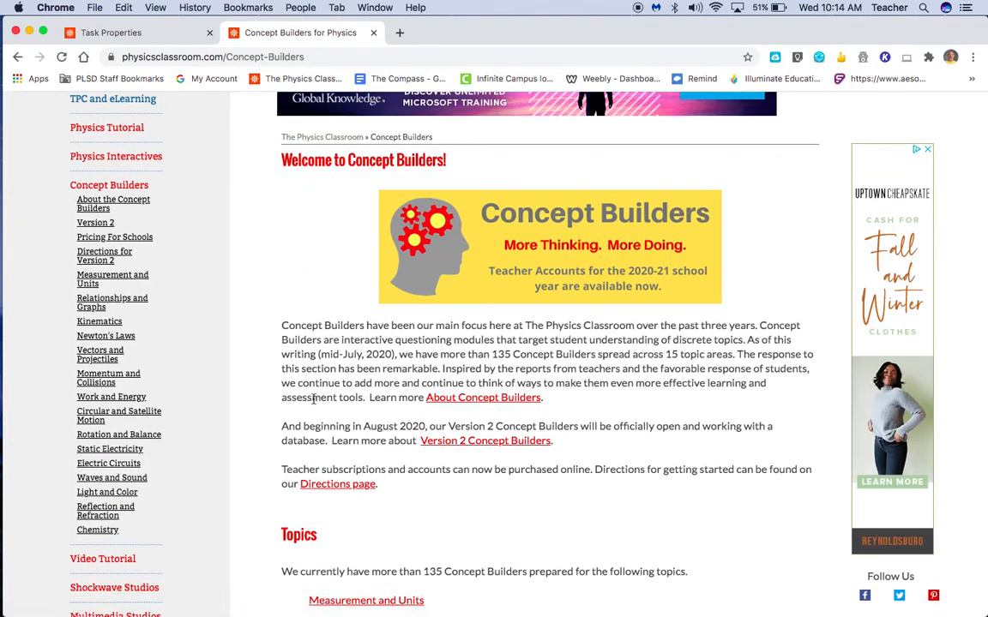
scroll(321, 368, "down", 5)
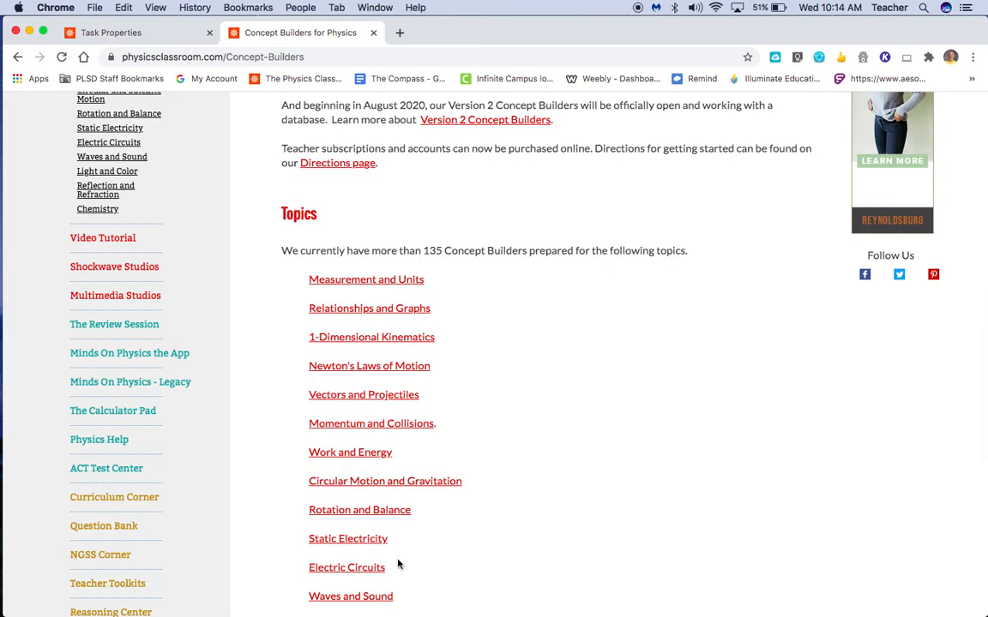
left_click(403, 340)
Look through the 1-Dimensional Kinematics Concept Builders and their learning goals, down to Which One Doesn't Belong?
scroll(445, 347, "down", 3)
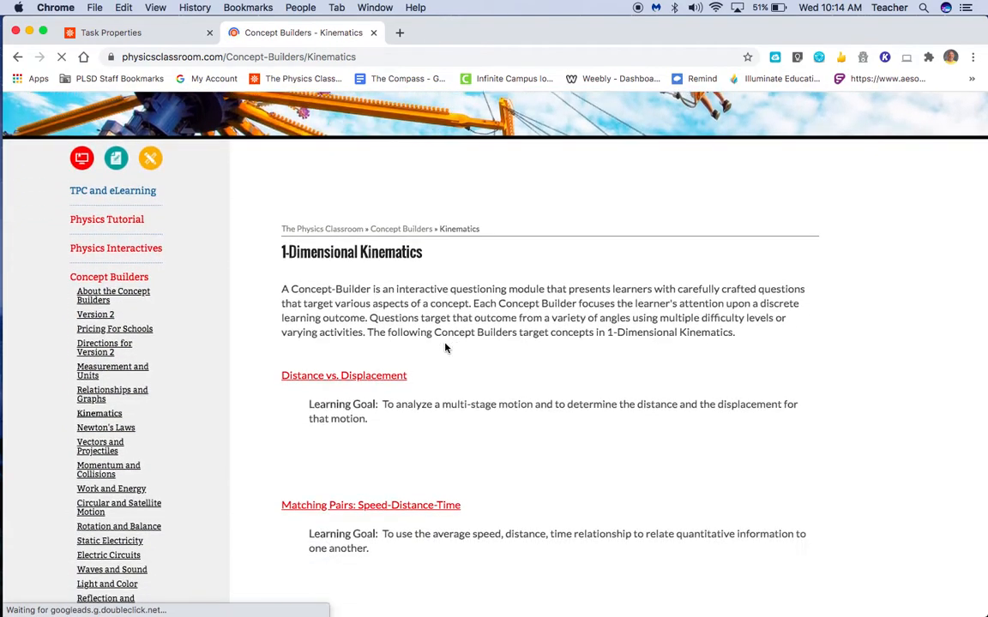
scroll(445, 347, "down", 5)
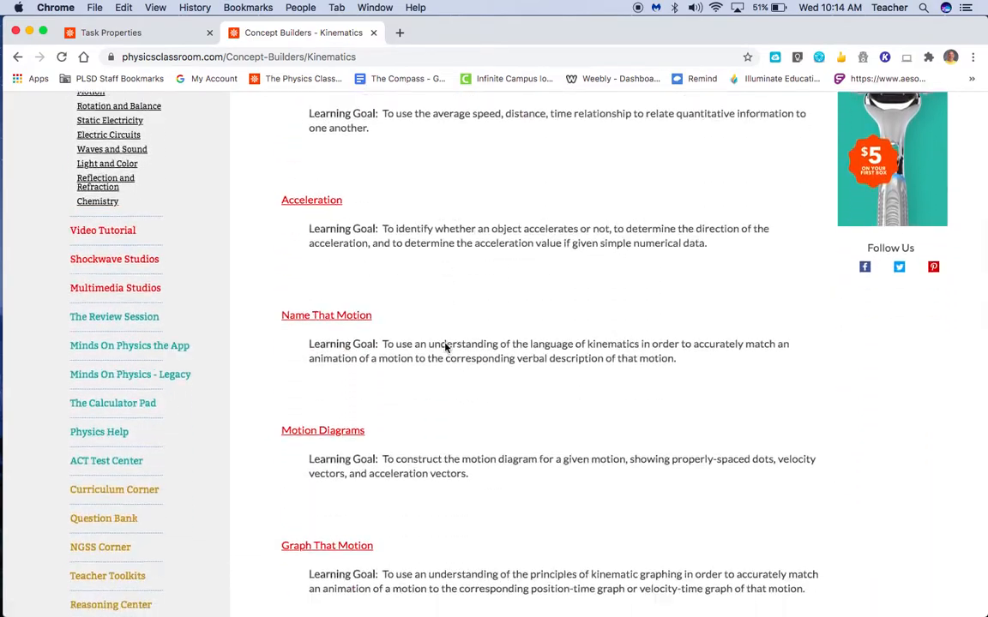
scroll(445, 347, "down", 1)
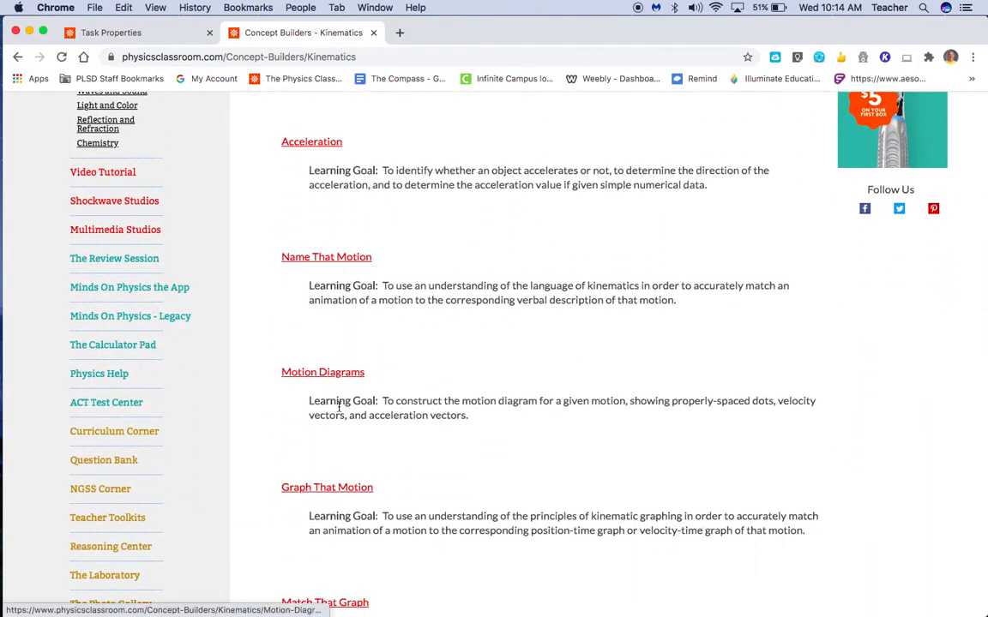
scroll(347, 373, "down", 5)
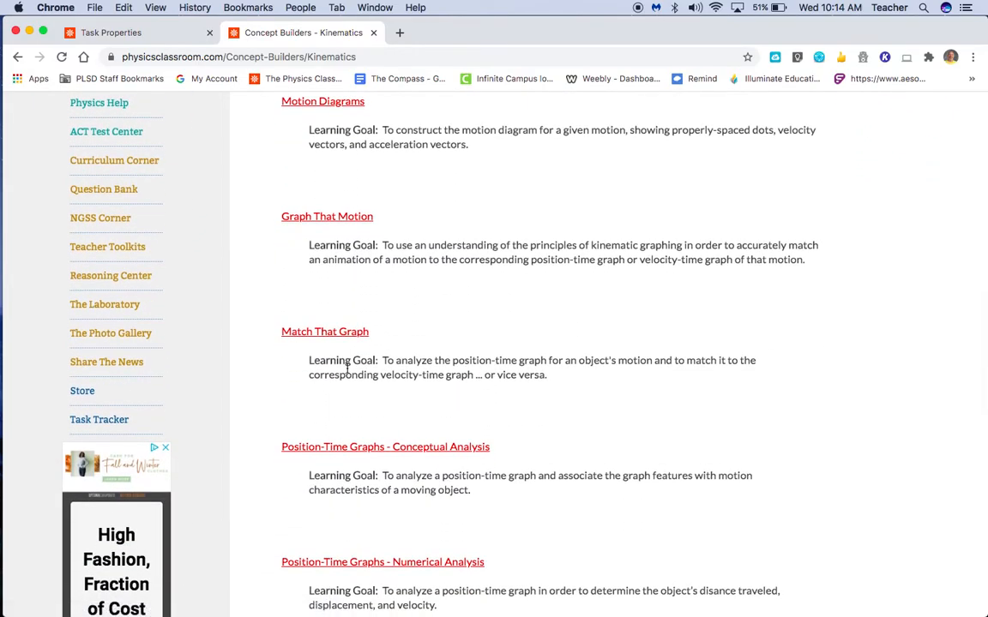
scroll(347, 369, "down", 4)
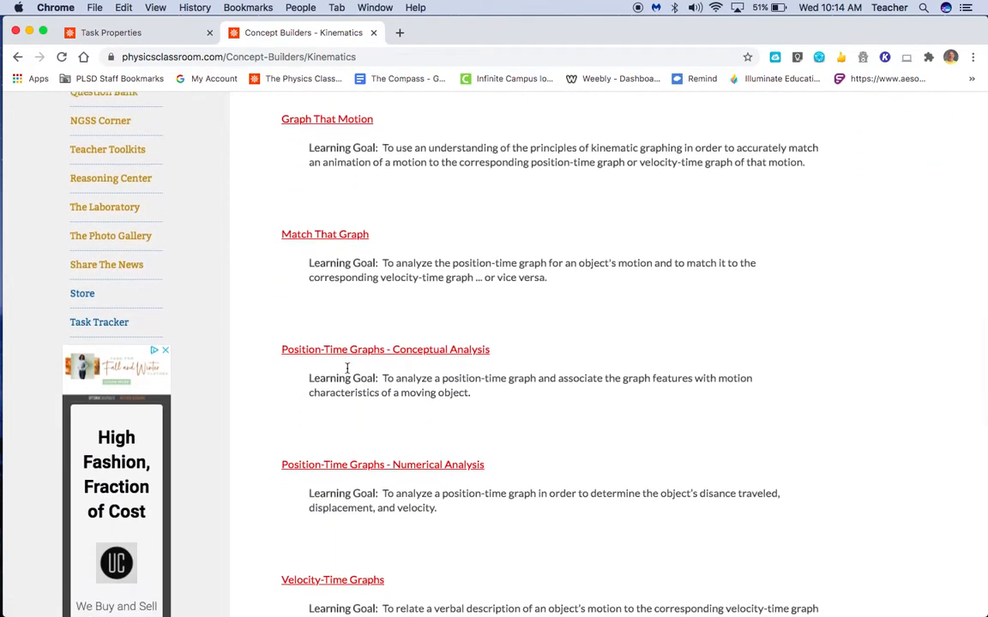
scroll(347, 373, "down", 3)
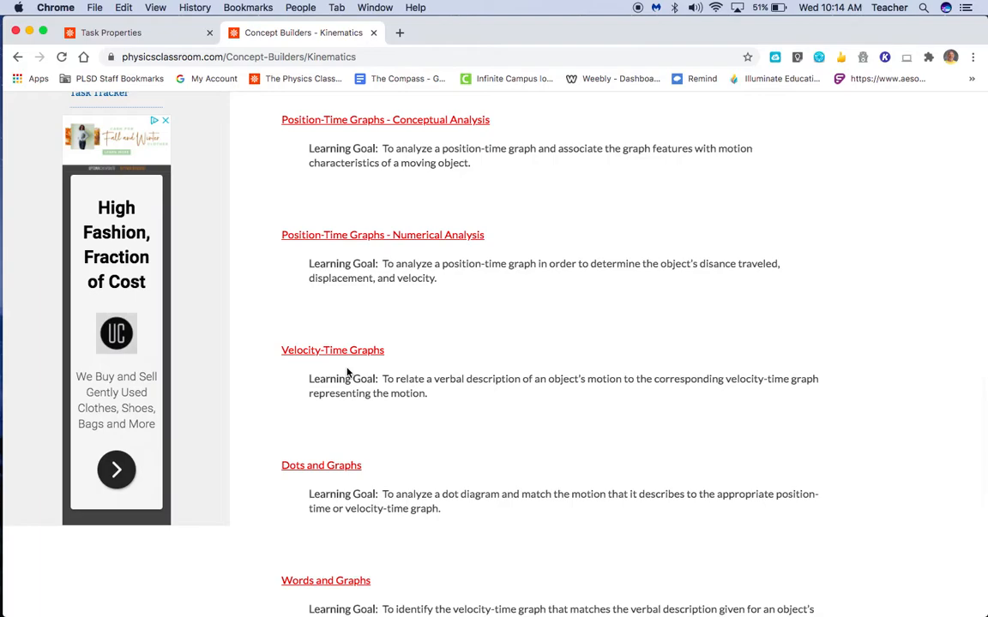
scroll(348, 371, "down", 2)
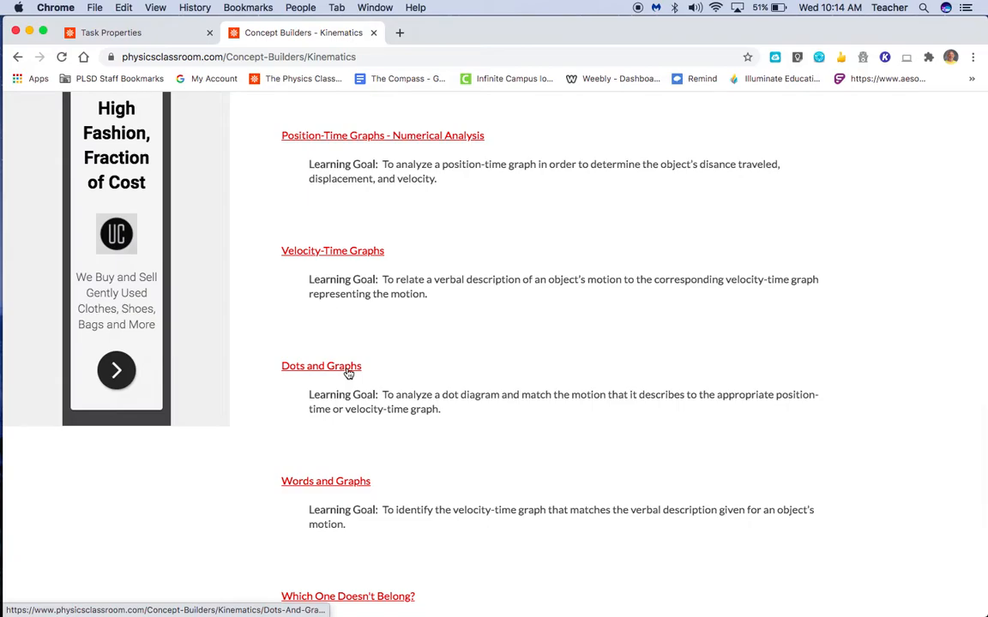
scroll(347, 371, "down", 3)
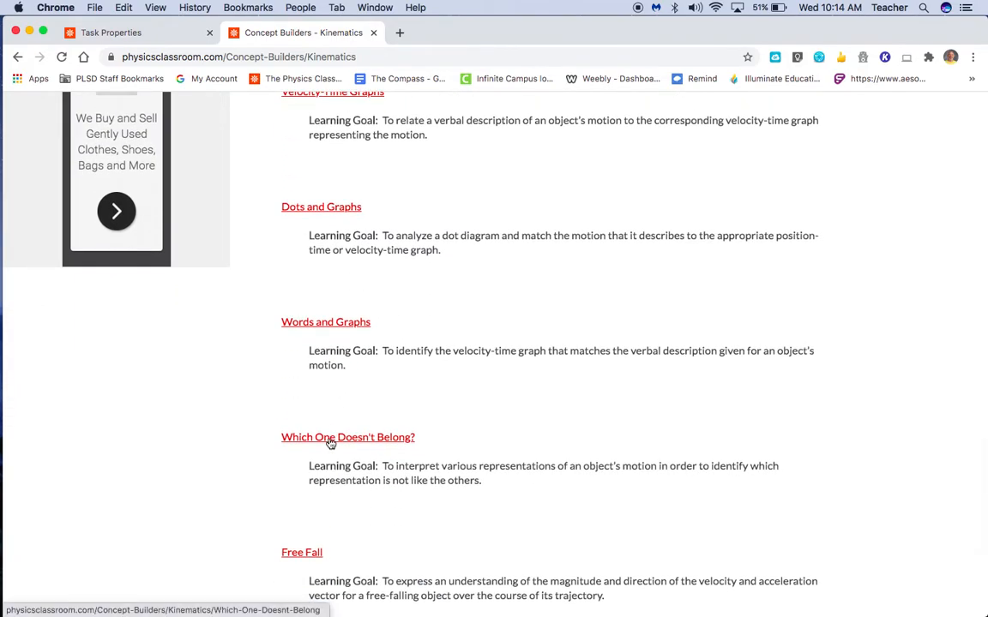
Open the Which One Doesn't Belong? page and launch its Concept Builder in full-screen mode.
left_click(381, 439)
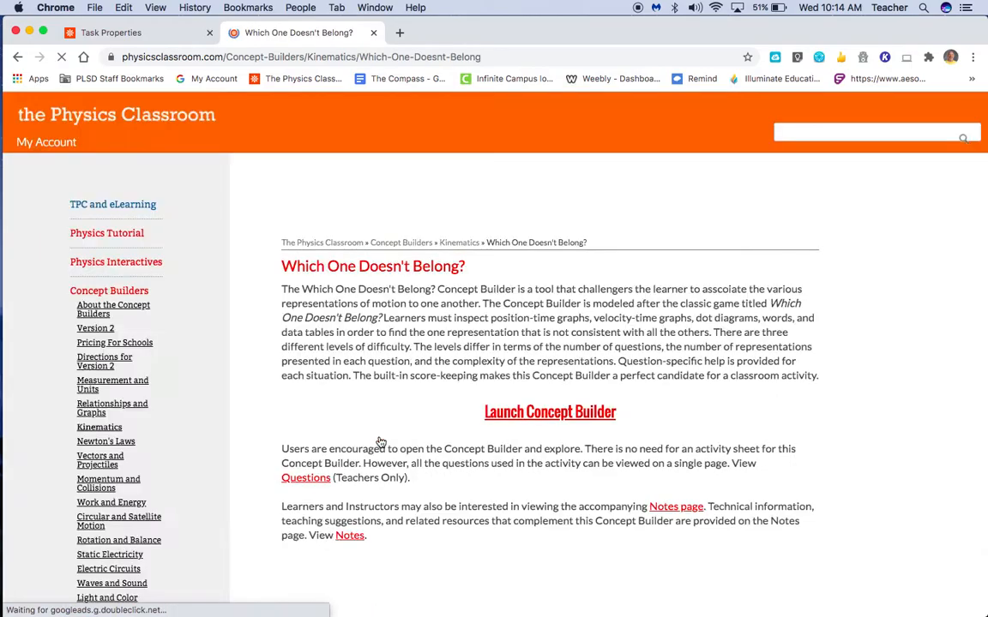
scroll(508, 423, "down", 3)
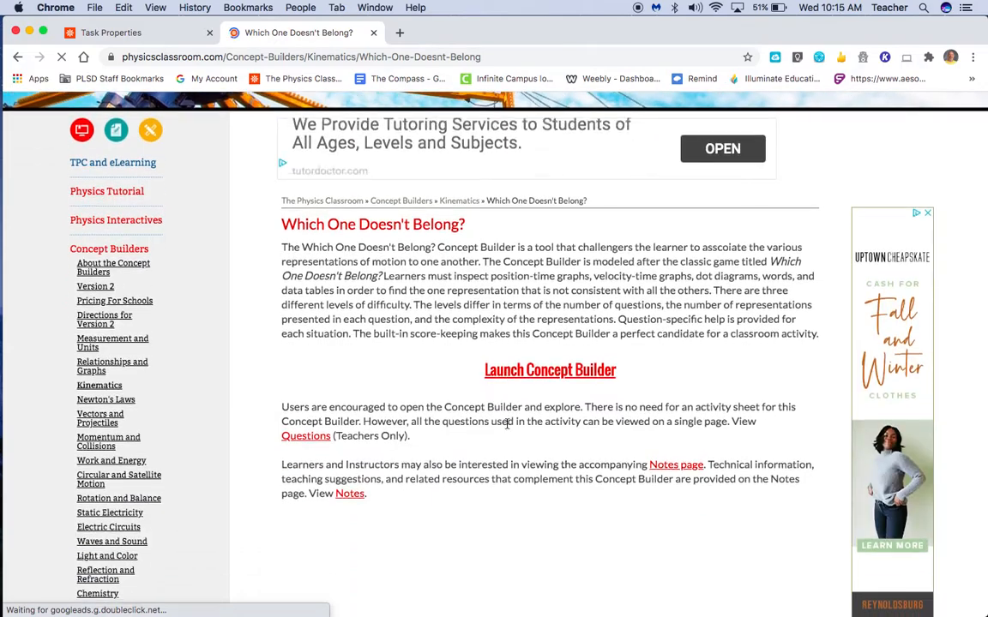
left_click(528, 371)
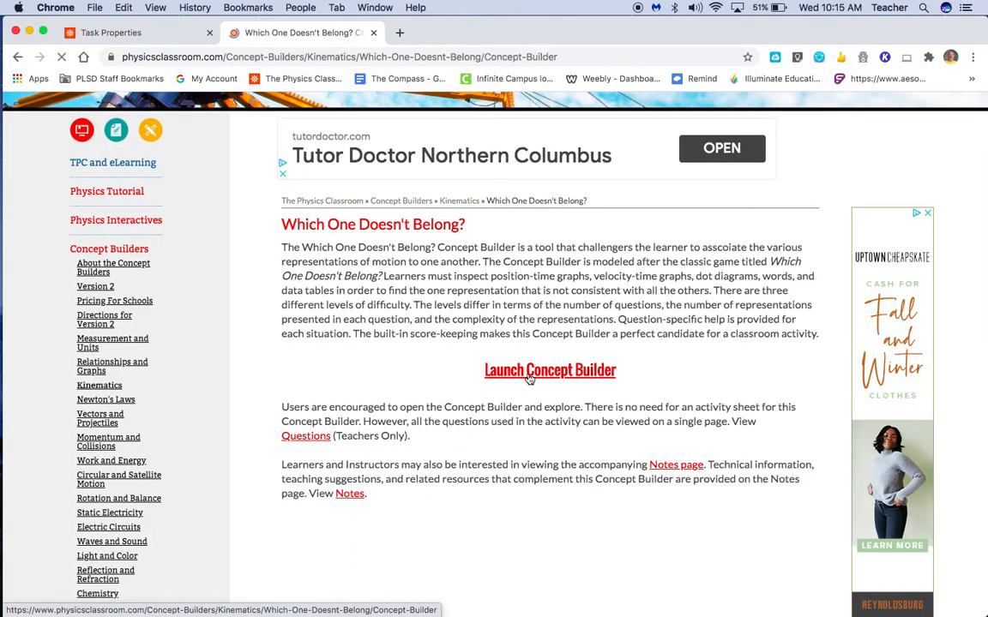
scroll(529, 379, "down", 2)
scroll(529, 380, "down", 3)
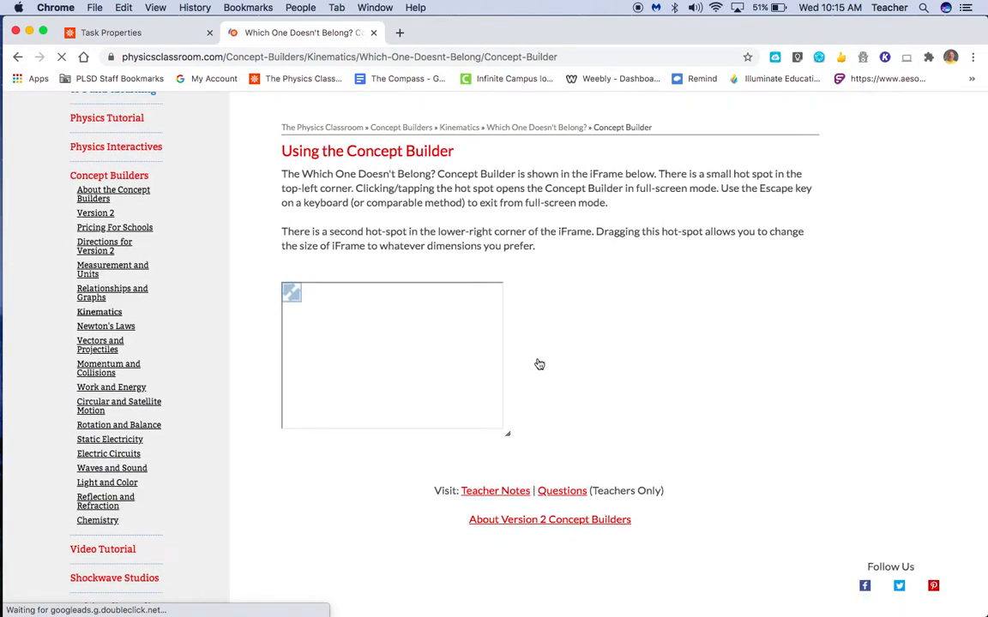
left_click(293, 296)
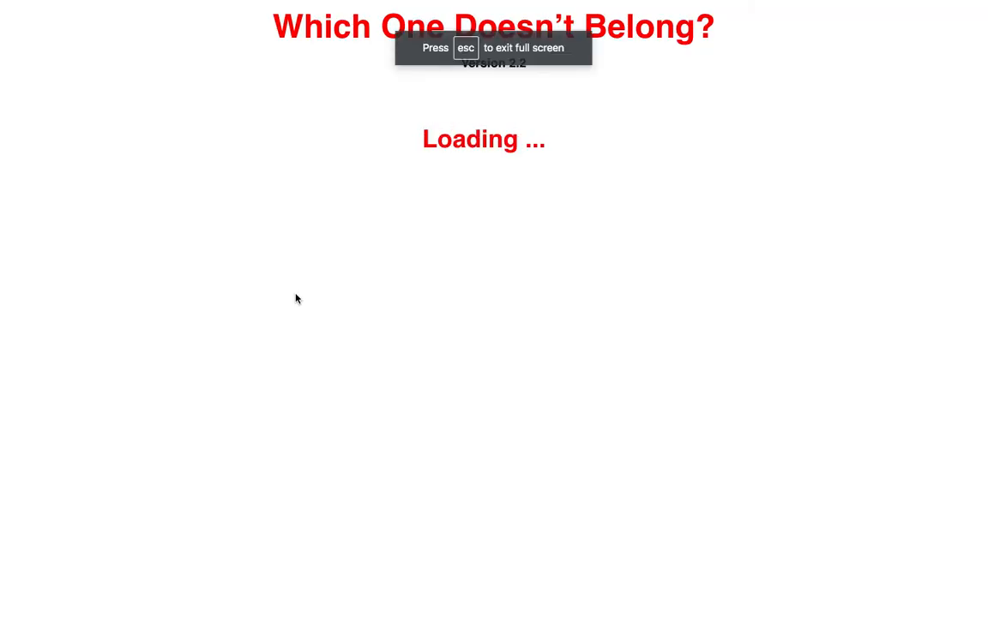
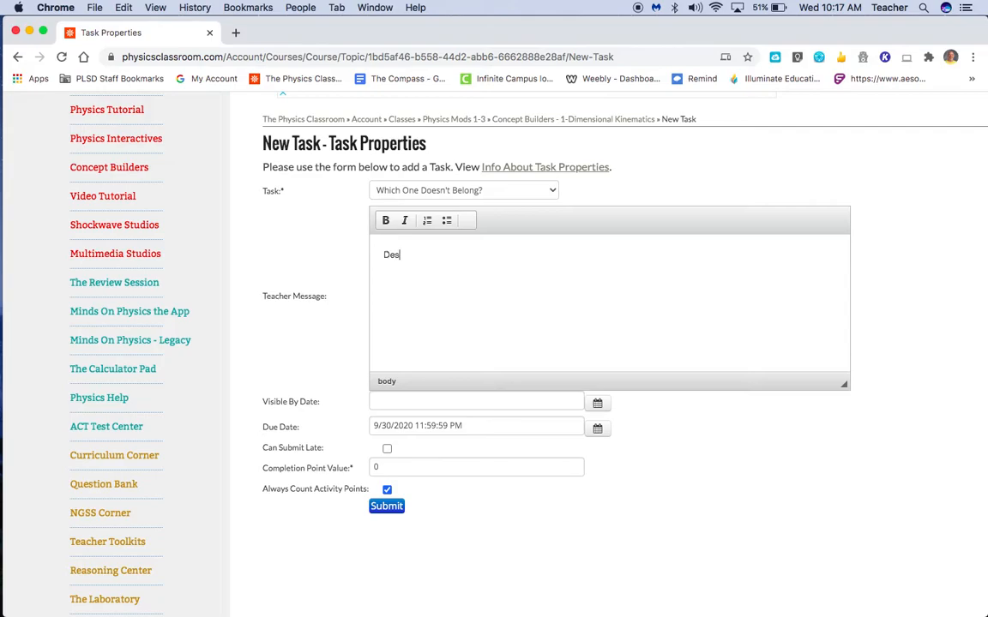
Complete the task's teacher message so it reads "Description to students here.".
type("cription to students ")
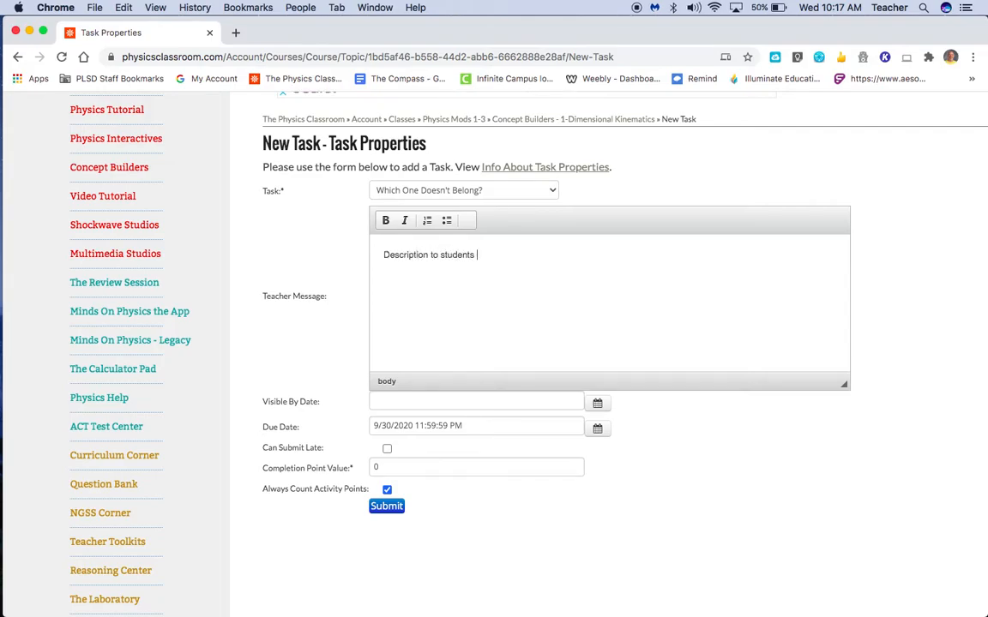
type("here.")
Set the task's Visible By Date to 9/23/2020 9:17:19 AM and allow late submission.
left_click(598, 406)
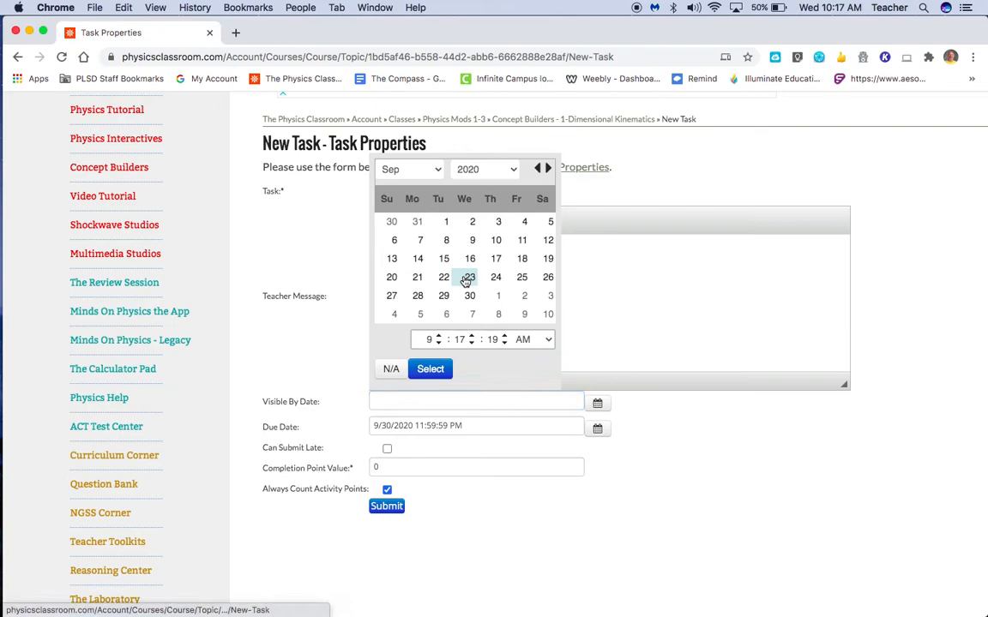
left_click(434, 369)
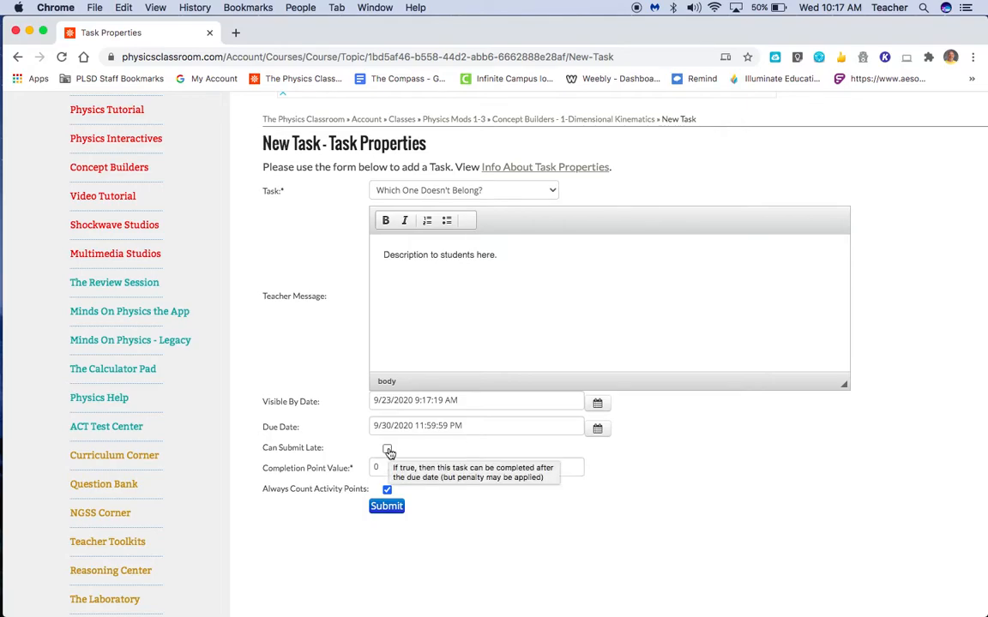
left_click(387, 449)
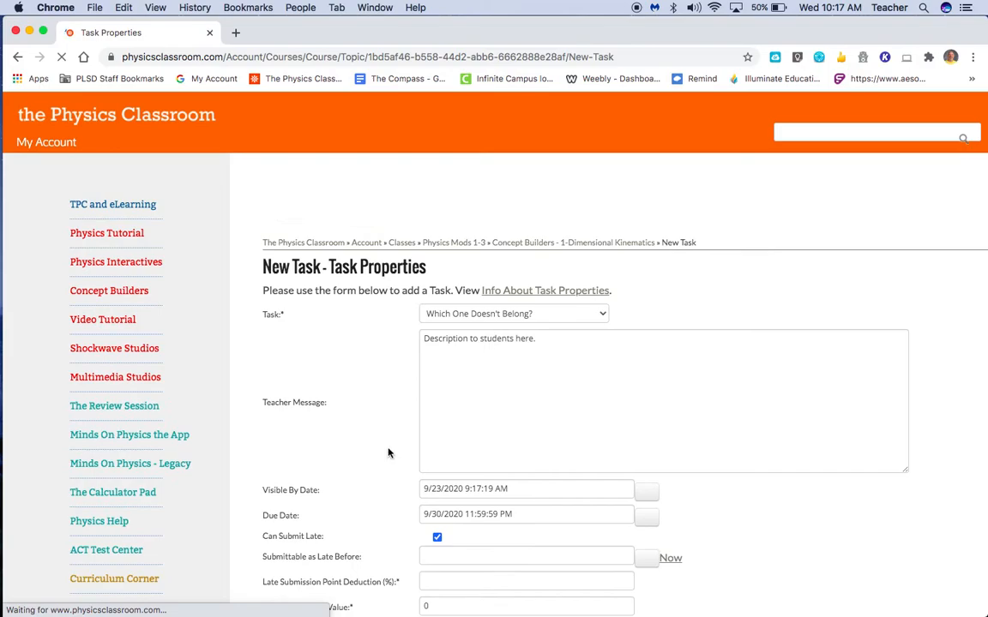
Turn off late submission for the Which One Doesn't Belong? task and submit the new task.
scroll(421, 512, "down", 4)
scroll(444, 368, "up", 2)
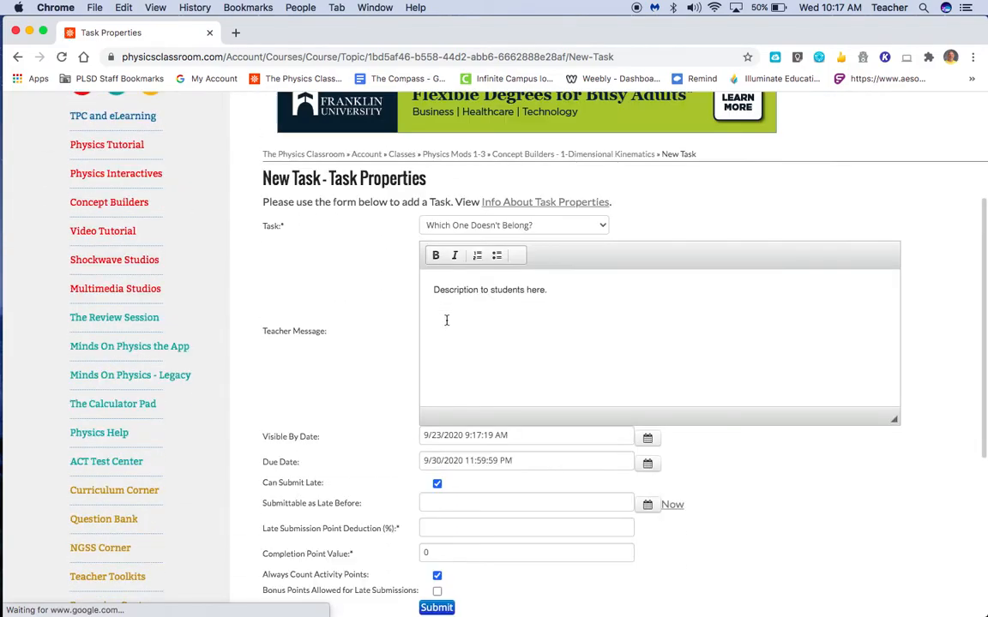
scroll(456, 515, "down", 2)
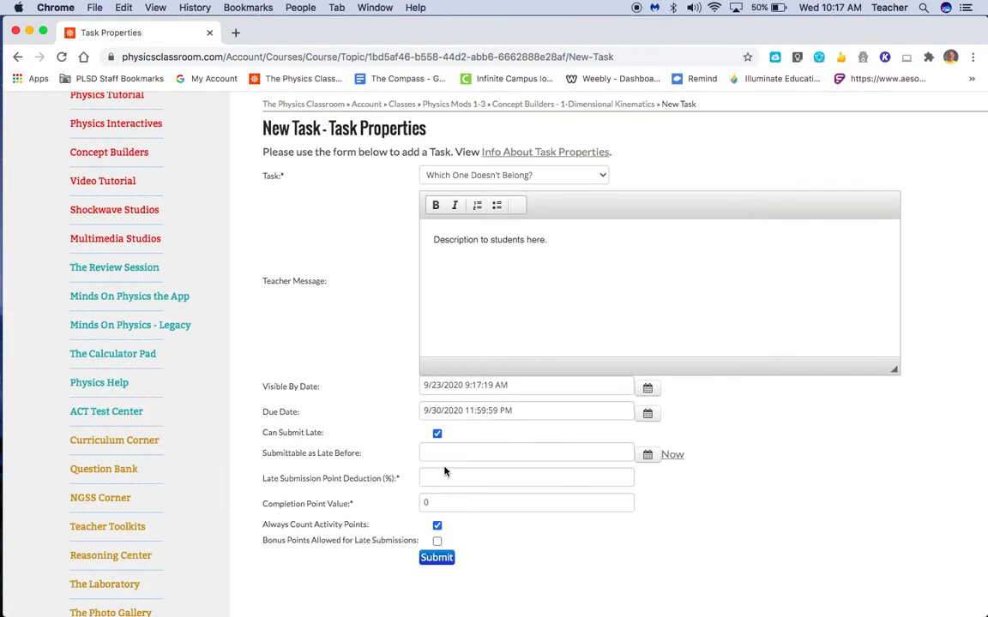
mouse_move(444, 470)
left_click(437, 507)
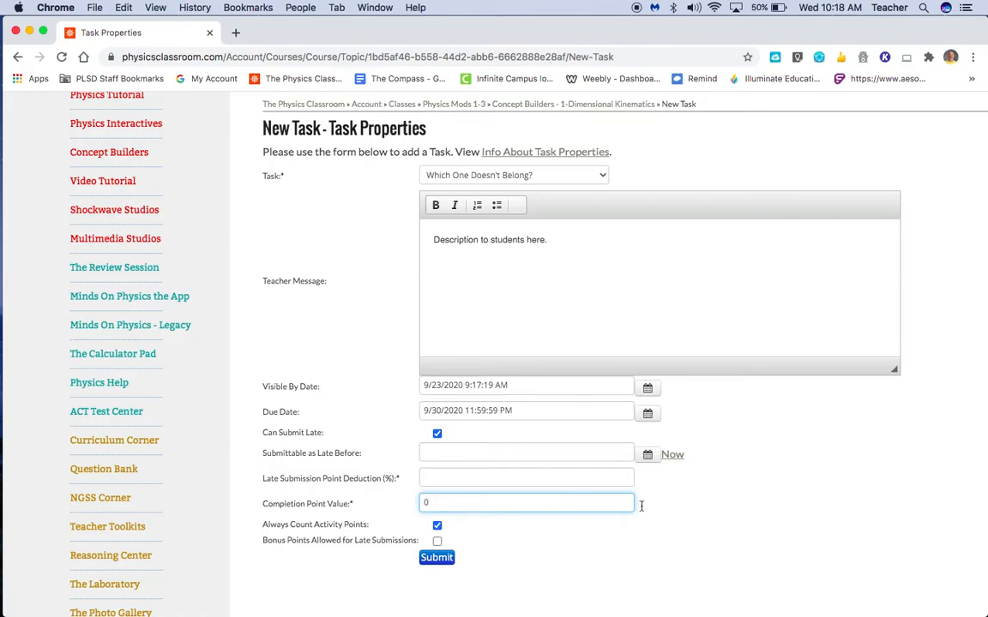
left_click(483, 475)
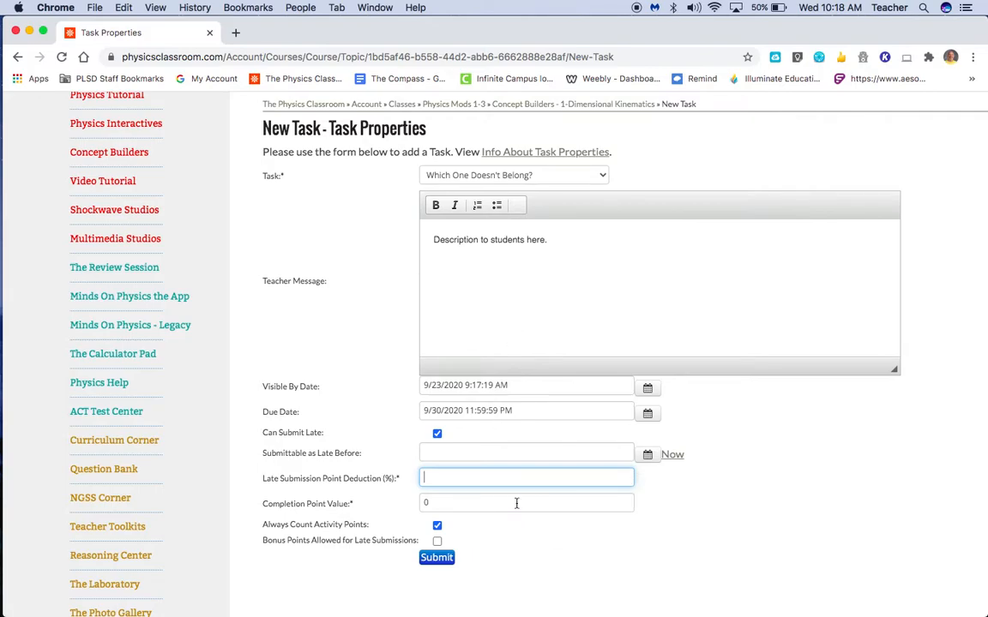
left_click(436, 436)
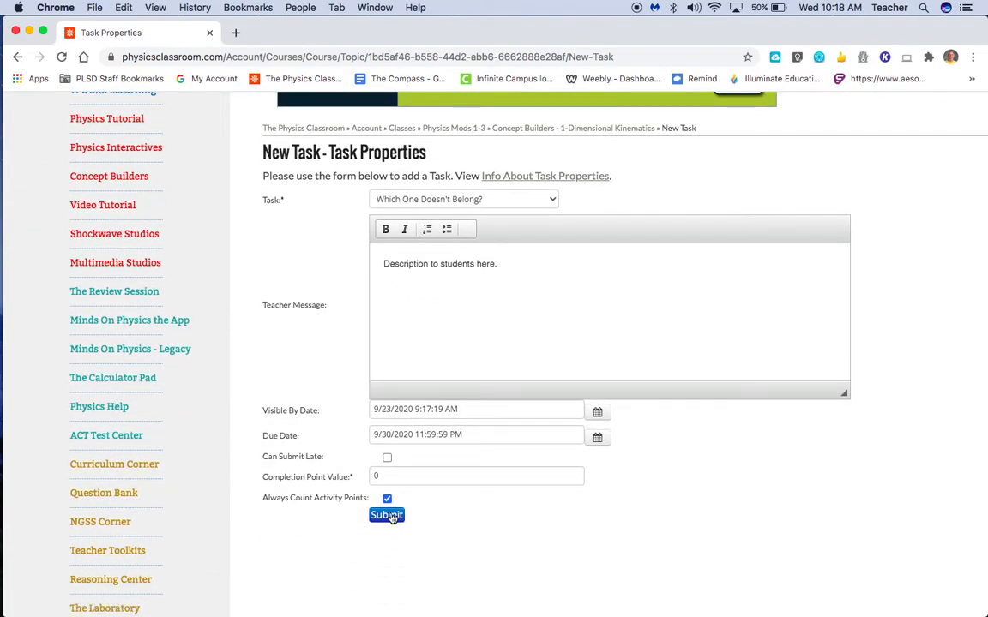
left_click(389, 519)
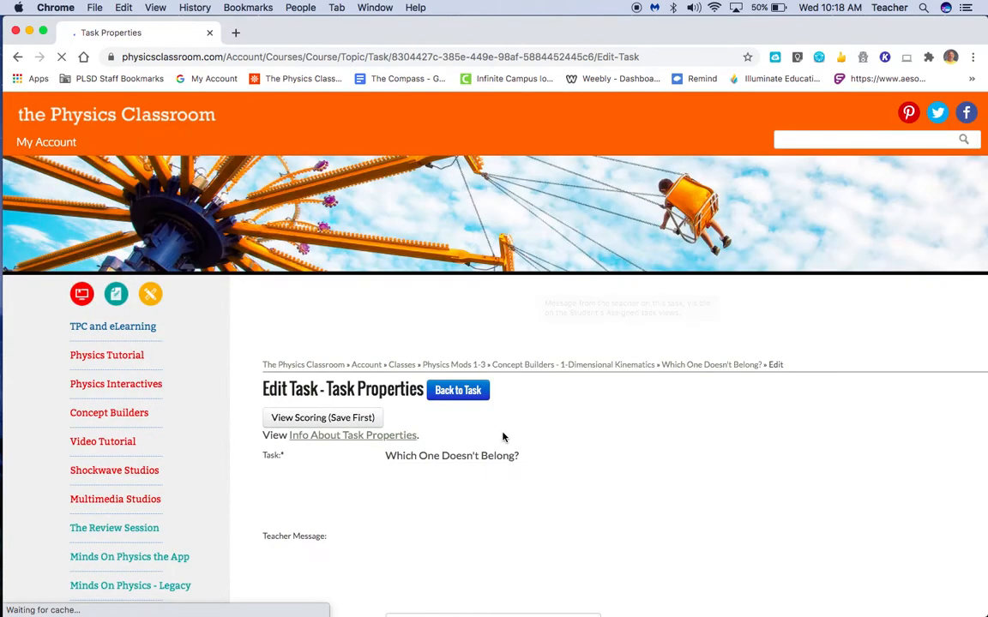
Set the task's Minimum Activities To Complete to 1 and save the task properties.
scroll(516, 434, "down", 2)
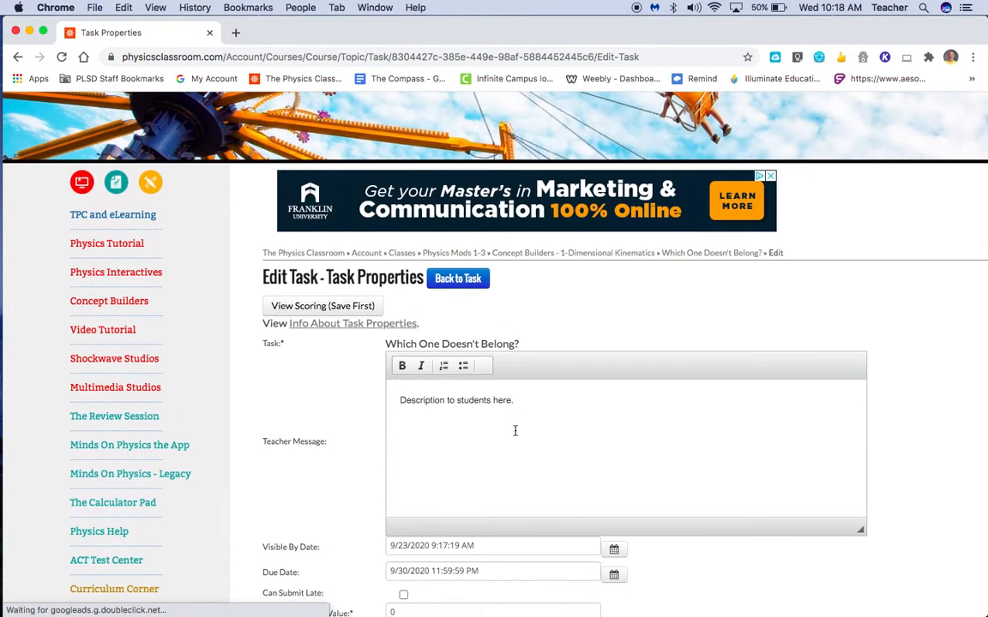
scroll(514, 433, "down", 4)
scroll(514, 431, "down", 1)
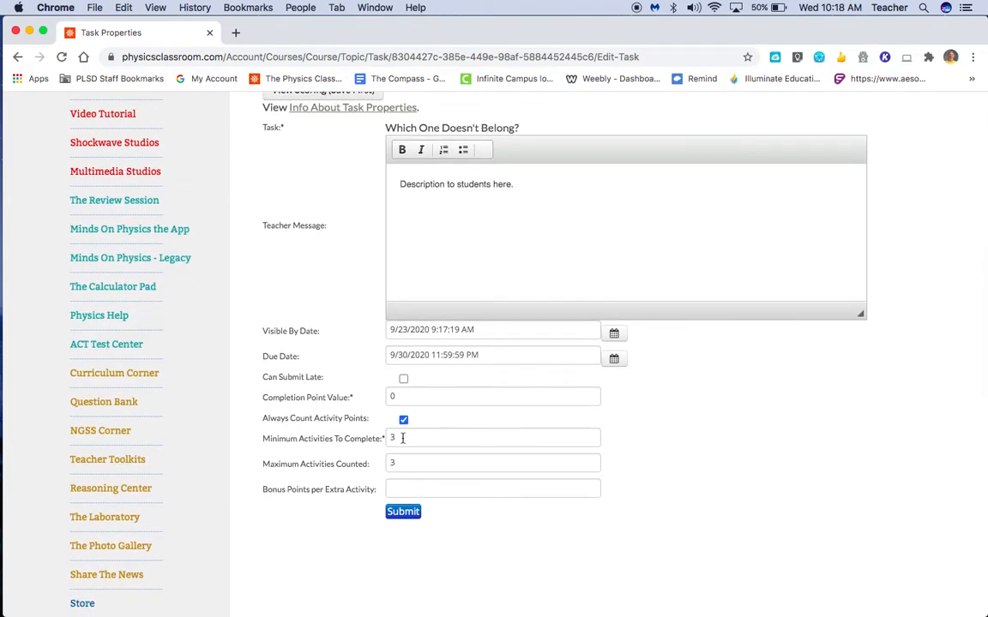
mouse_move(402, 438)
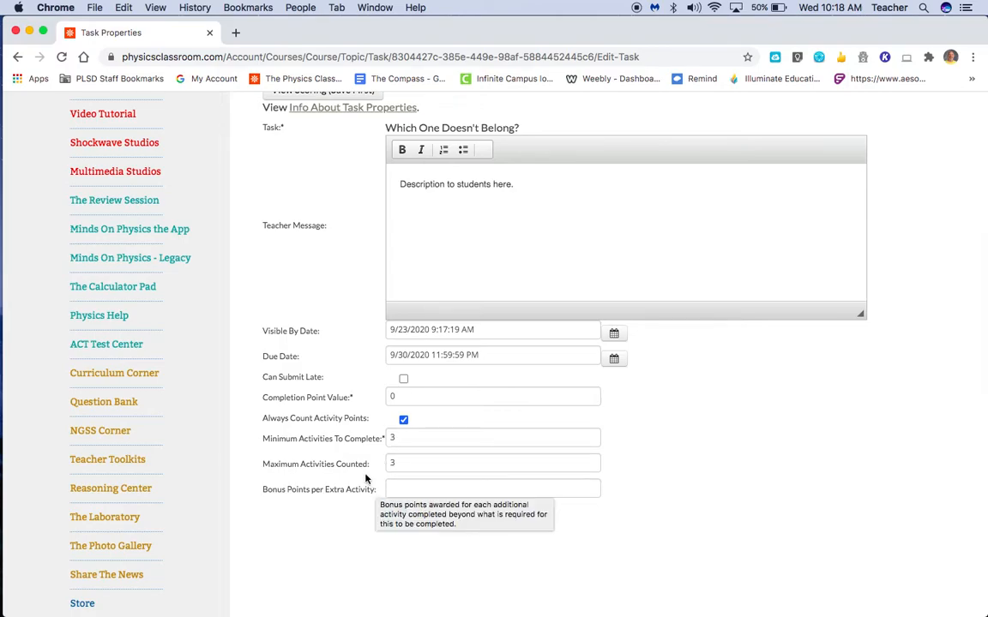
mouse_move(361, 477)
left_click(421, 438)
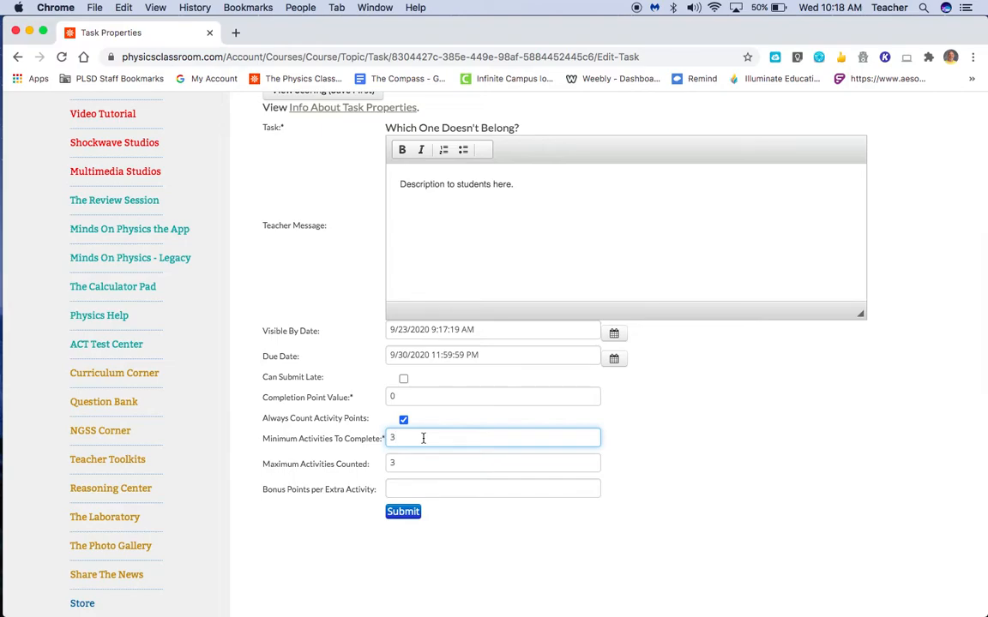
key("BackSpace")
mouse_move(409, 489)
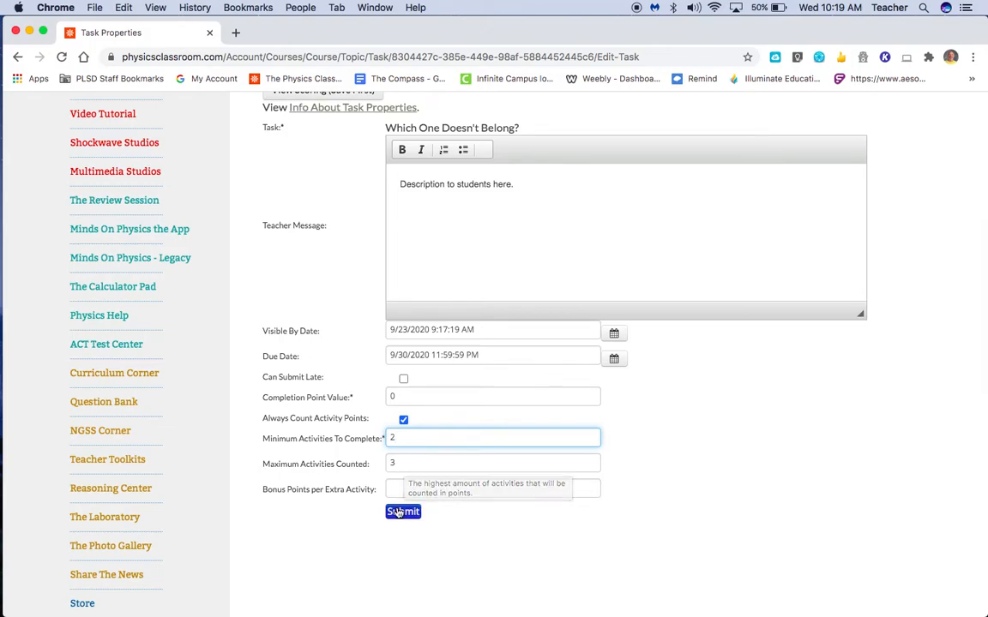
key("BackSpace")
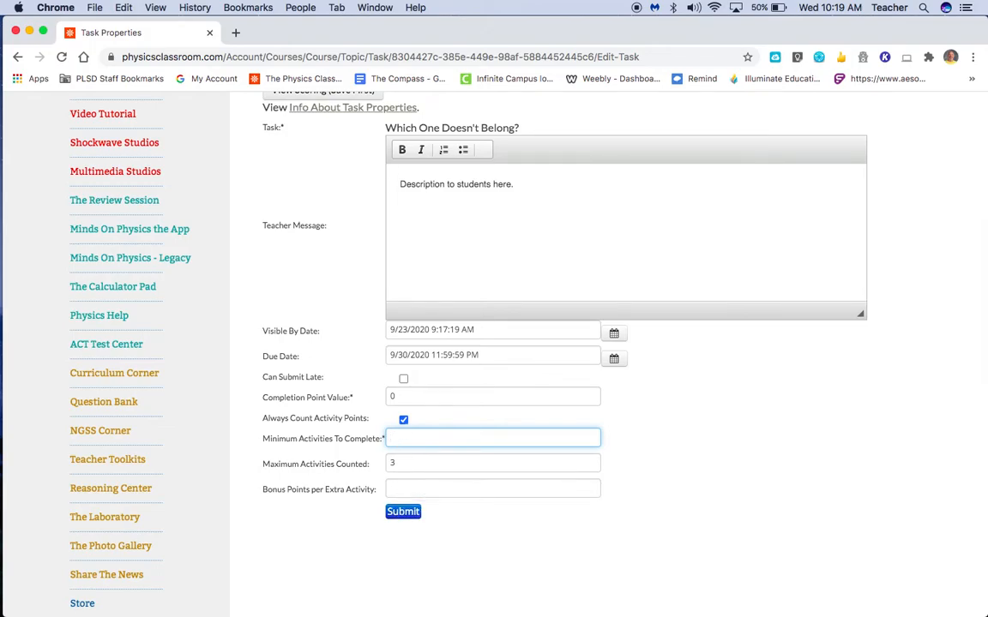
type("1")
left_click(404, 515)
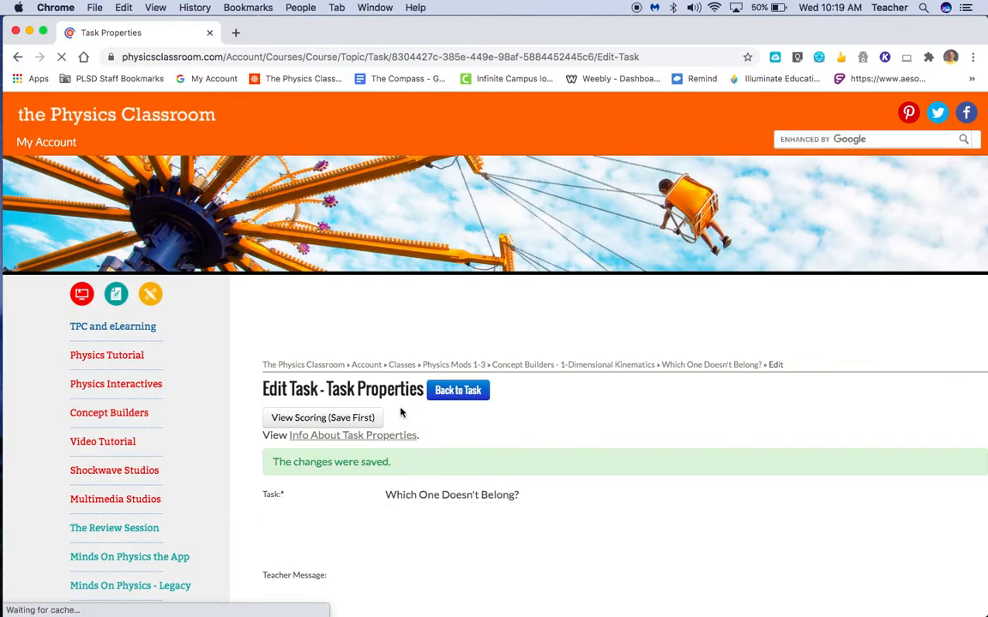
Open the information page about task properties and read through the description of each task property.
scroll(776, 366, "down", 3)
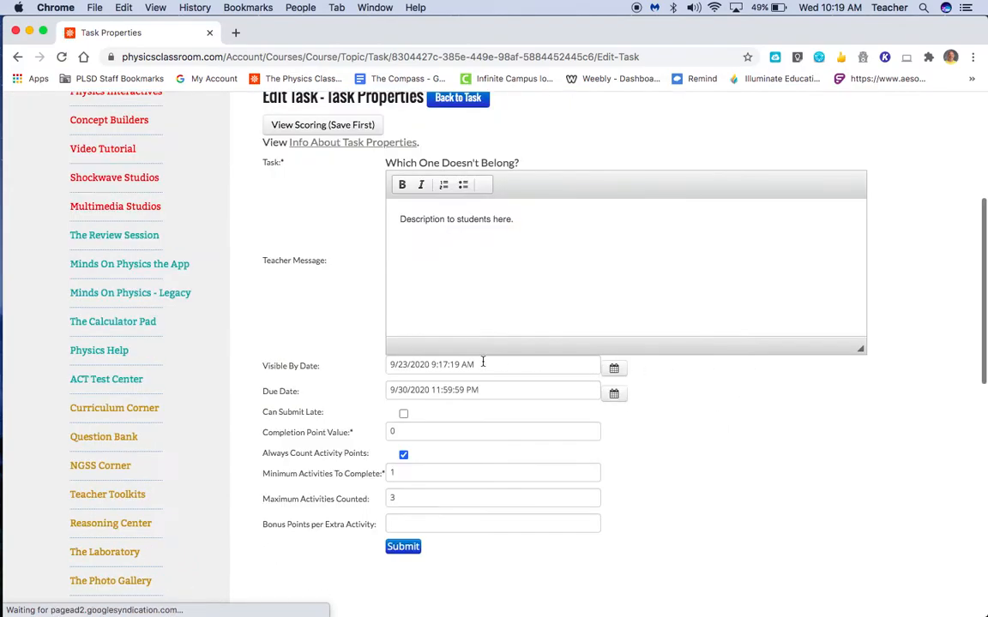
scroll(472, 358, "up", 4)
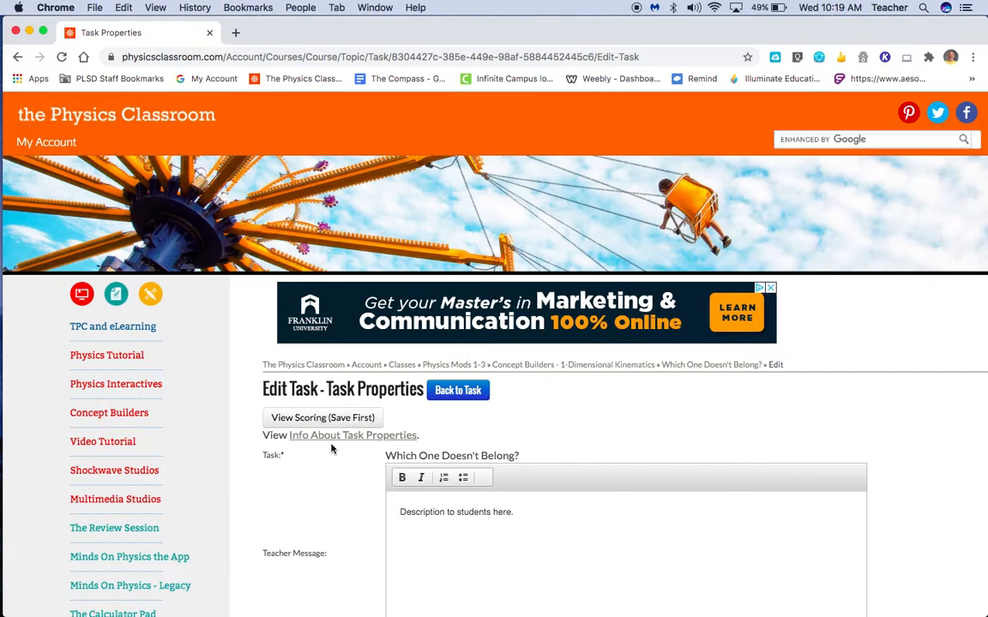
scroll(329, 443, "down", 3)
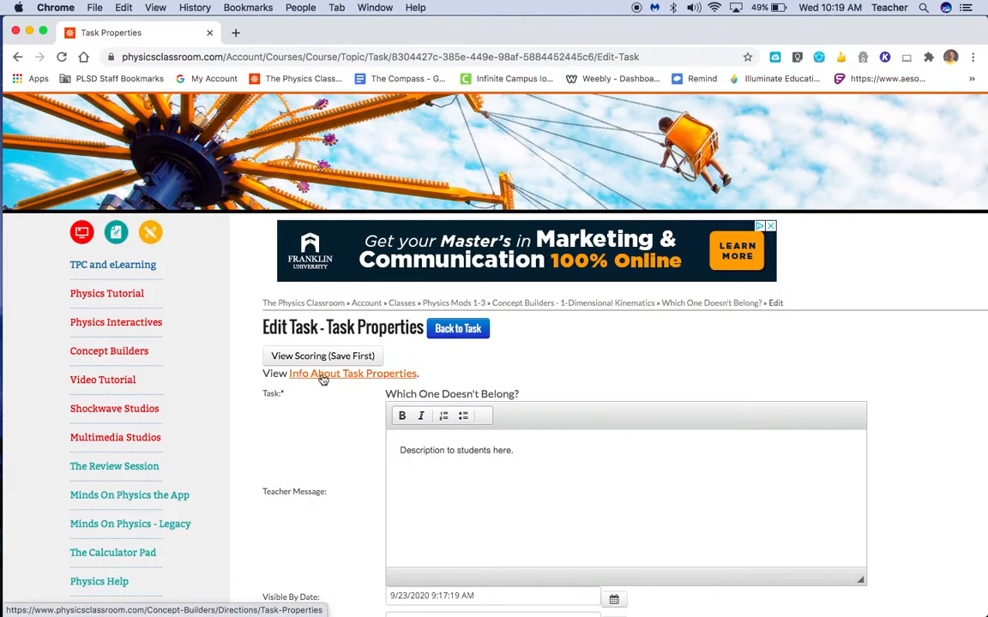
left_click(323, 379)
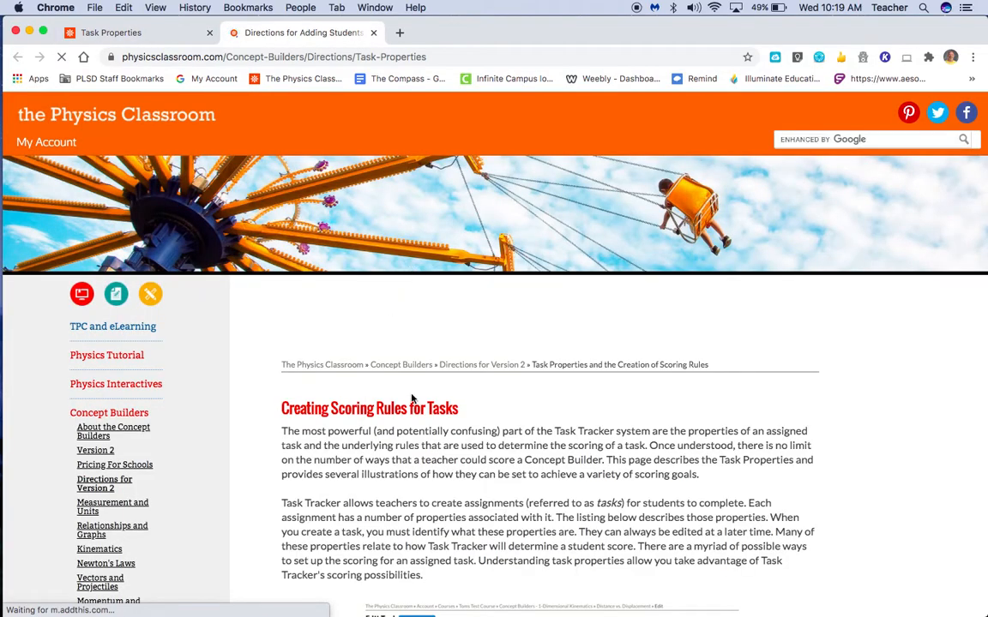
scroll(411, 397, "down", 2)
scroll(412, 397, "down", 5)
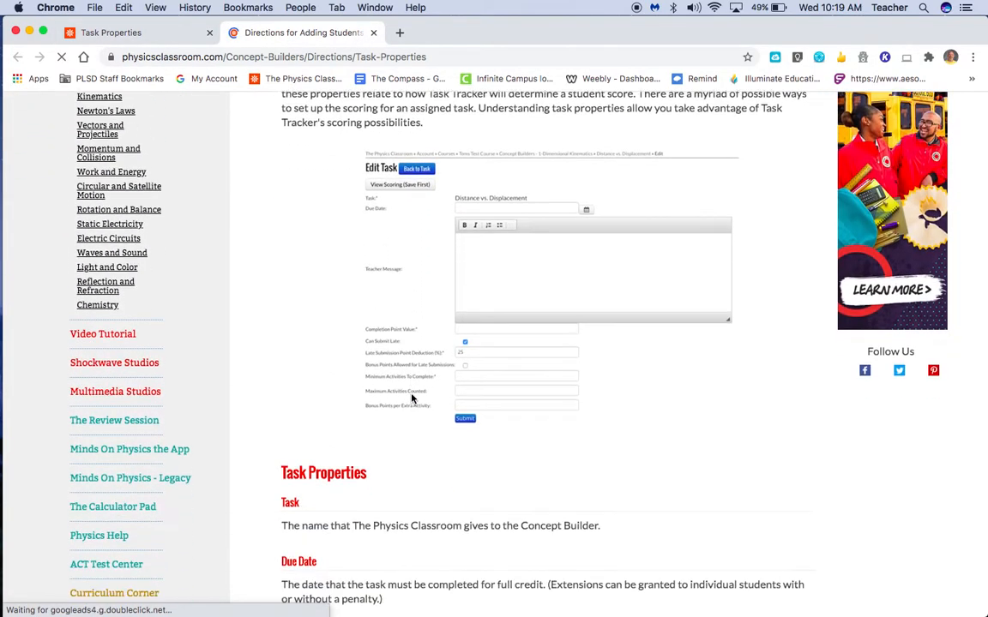
scroll(411, 398, "down", 2)
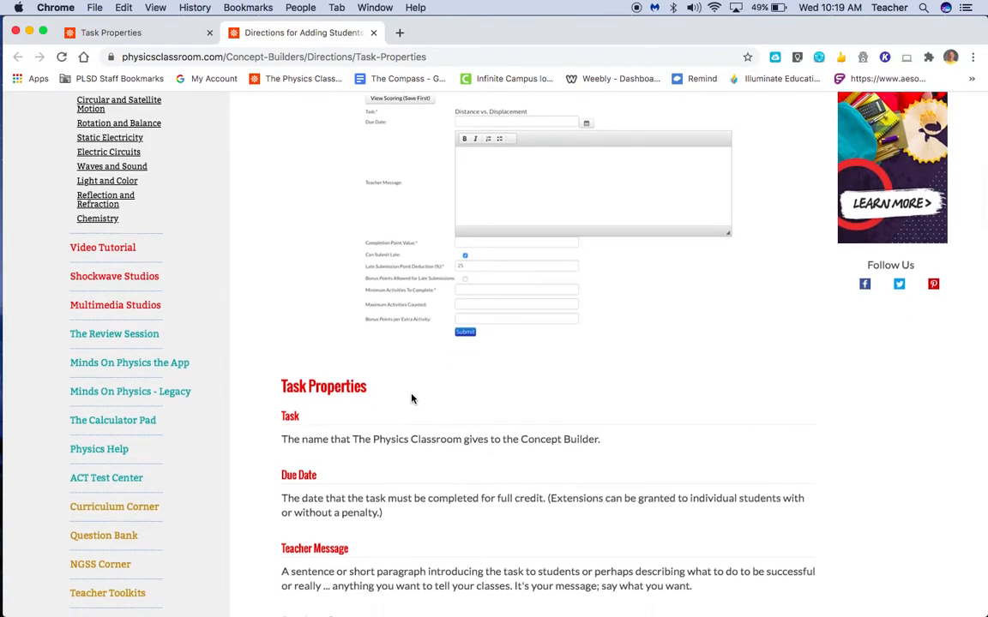
scroll(411, 398, "down", 4)
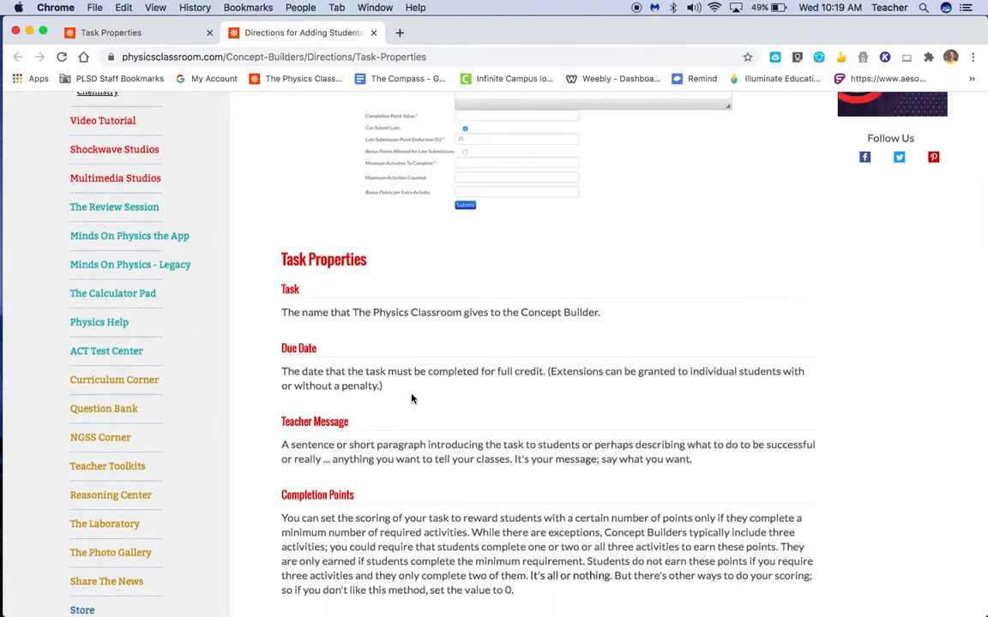
scroll(409, 403, "down", 5)
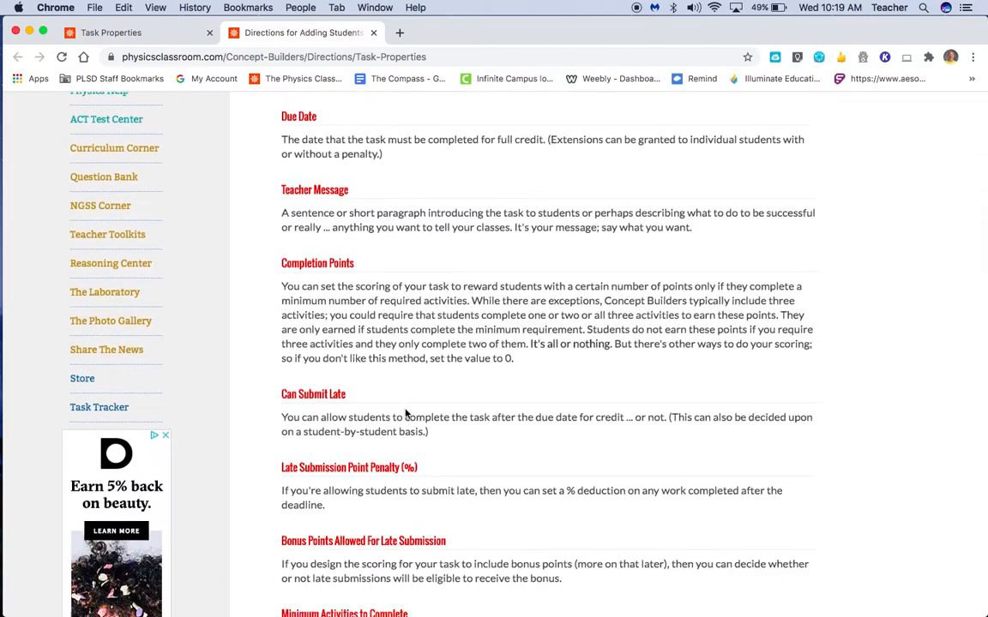
scroll(406, 413, "down", 7)
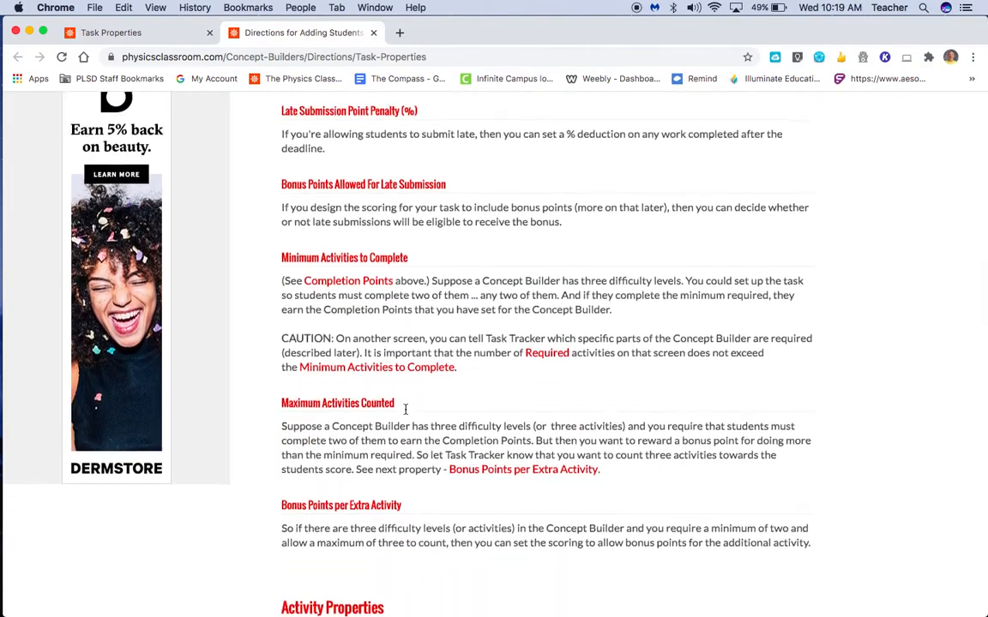
scroll(406, 413, "down", 4)
scroll(406, 412, "up", 13)
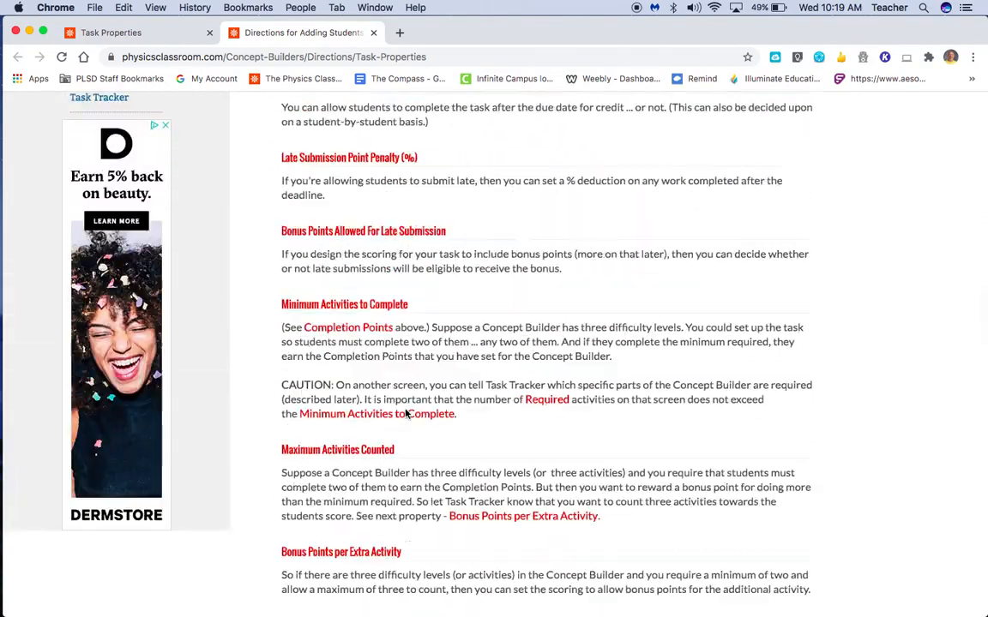
Examine the Activity Properties section of the scoring rules page, and close the page to return to the task's properties.
scroll(407, 411, "down", 18)
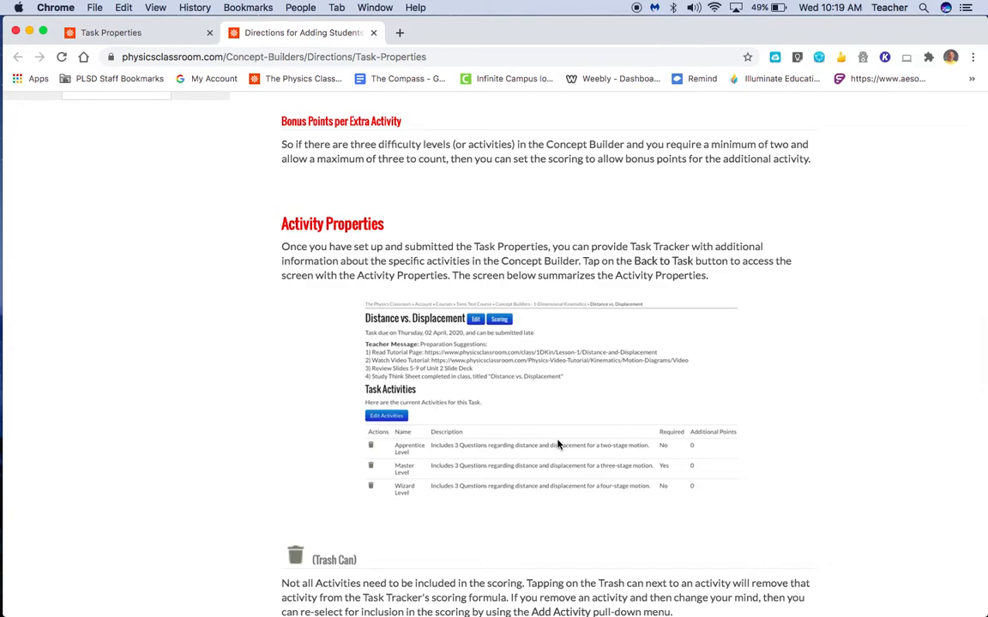
scroll(557, 444, "up", 20)
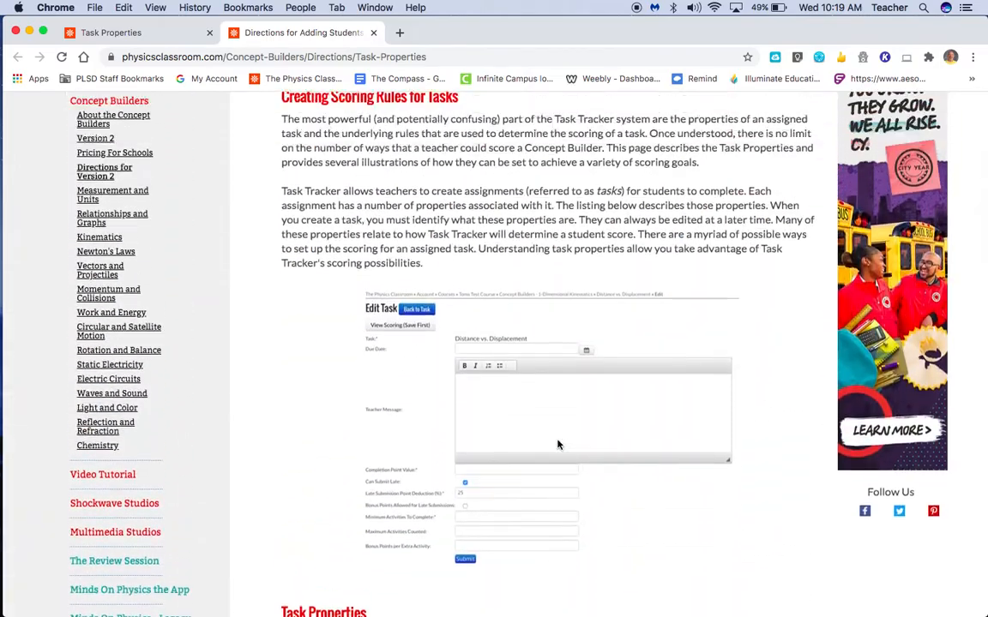
scroll(557, 444, "up", 5)
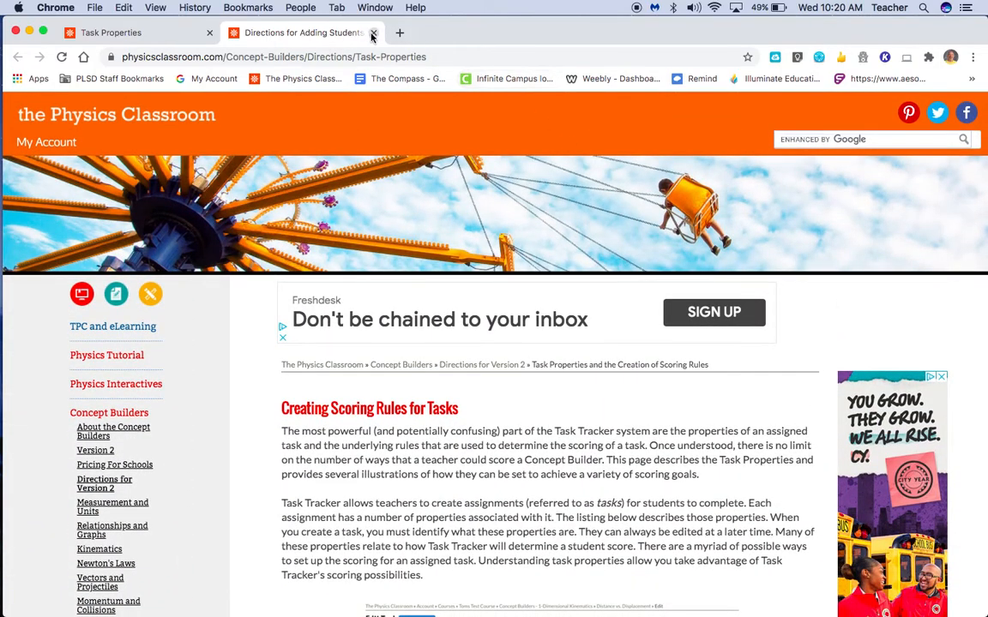
left_click(373, 33)
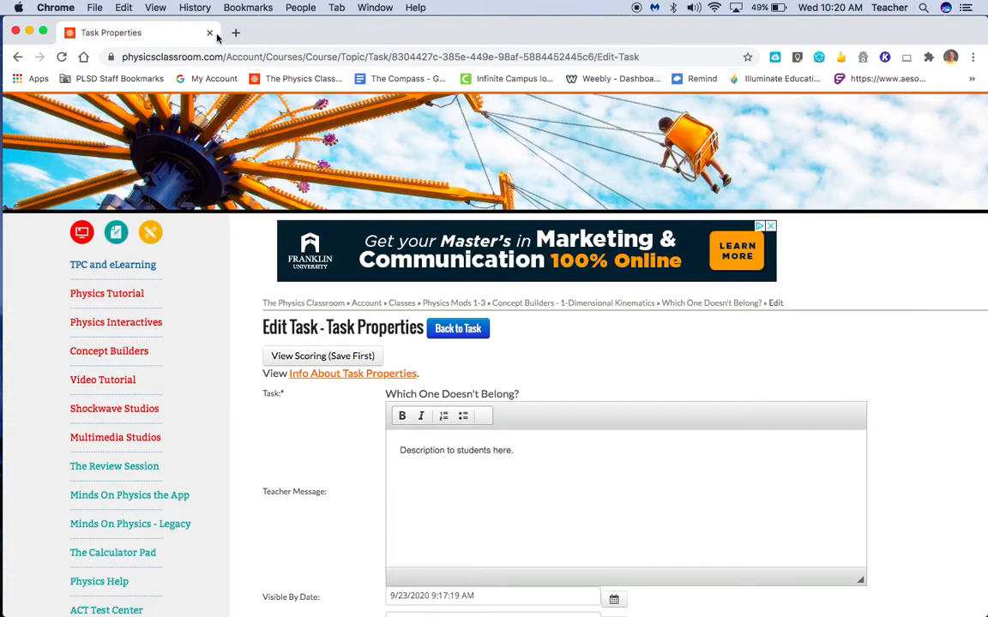
View the task's scoring summary, and return to the task page to review its activities and student score table.
left_click(370, 358)
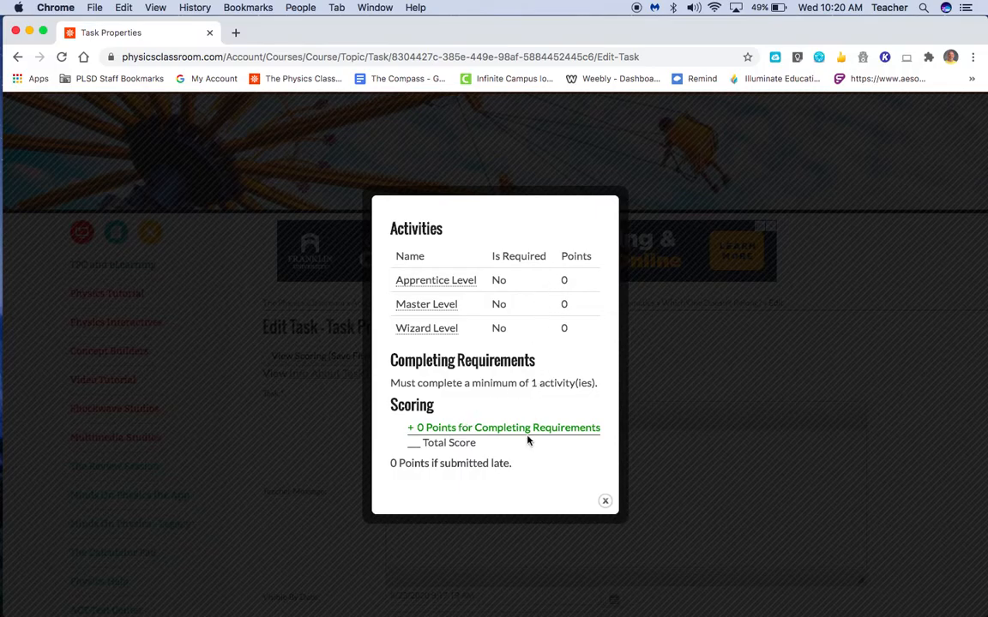
left_click(605, 501)
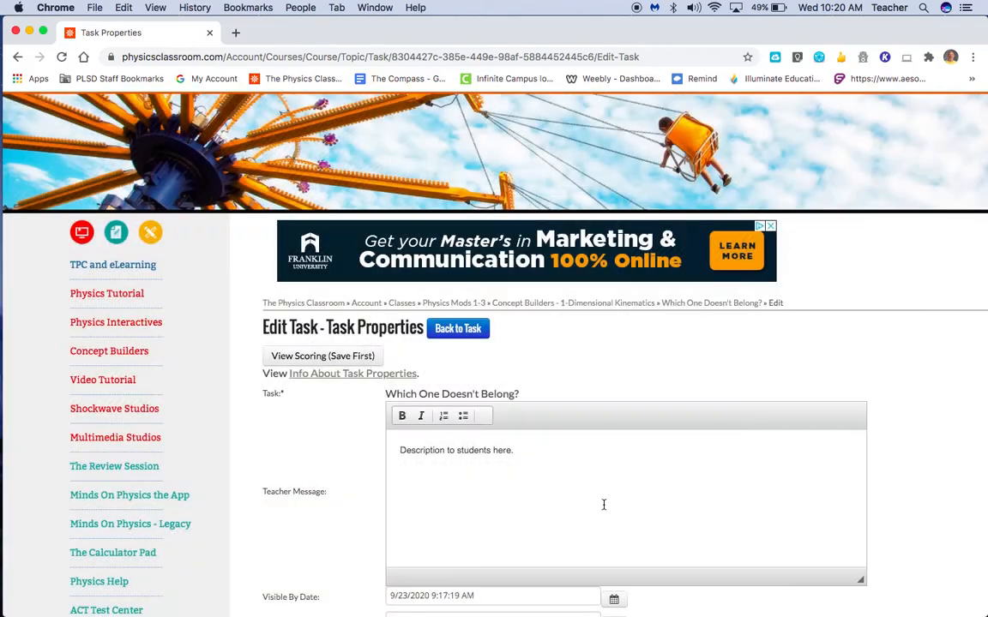
left_click(456, 331)
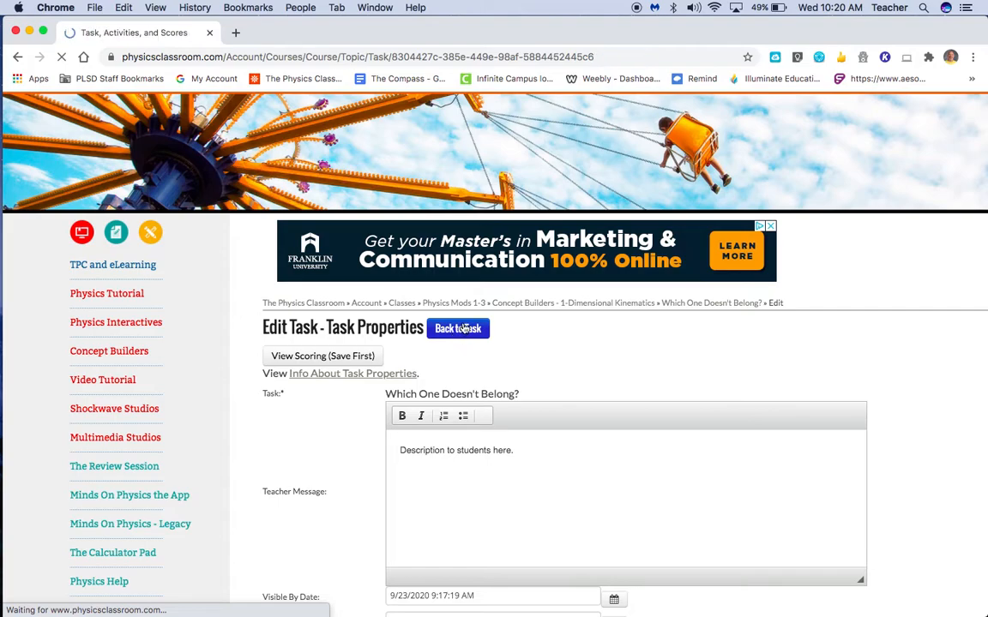
scroll(464, 328, "down", 5)
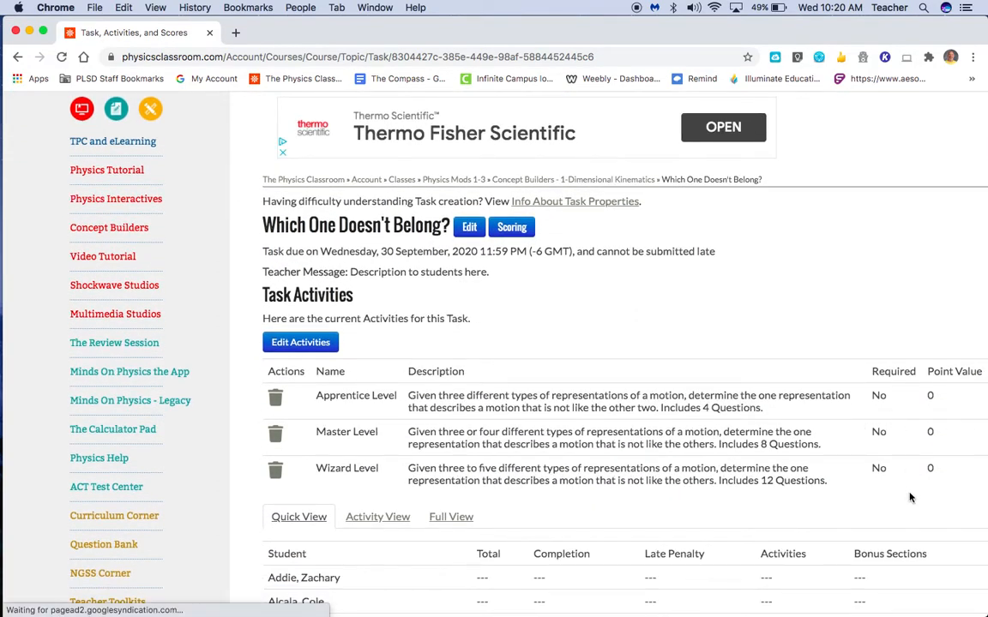
scroll(910, 497, "down", 8)
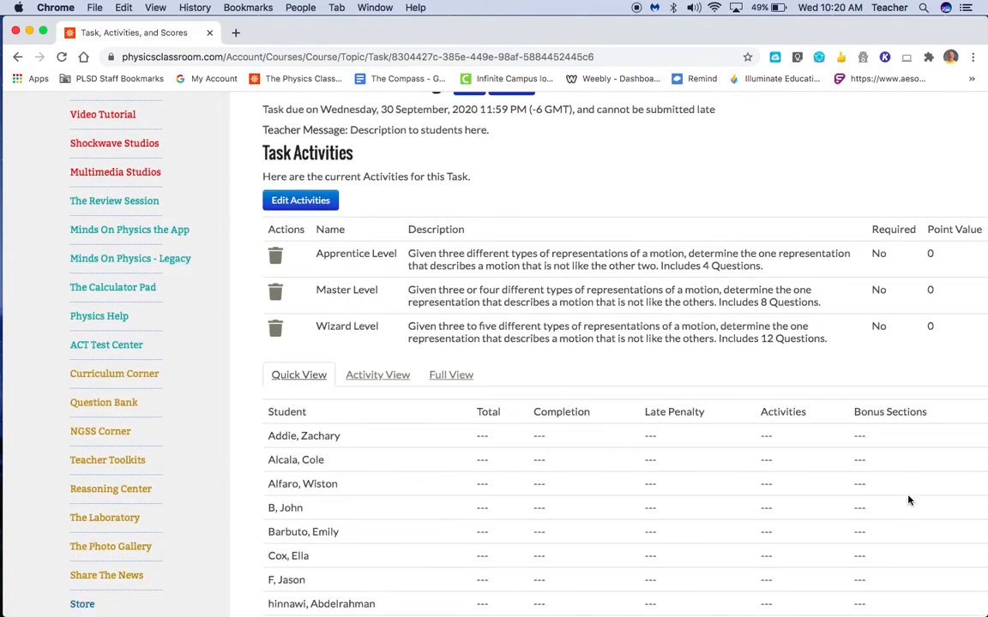
scroll(909, 500, "up", 11)
scroll(908, 500, "up", 2)
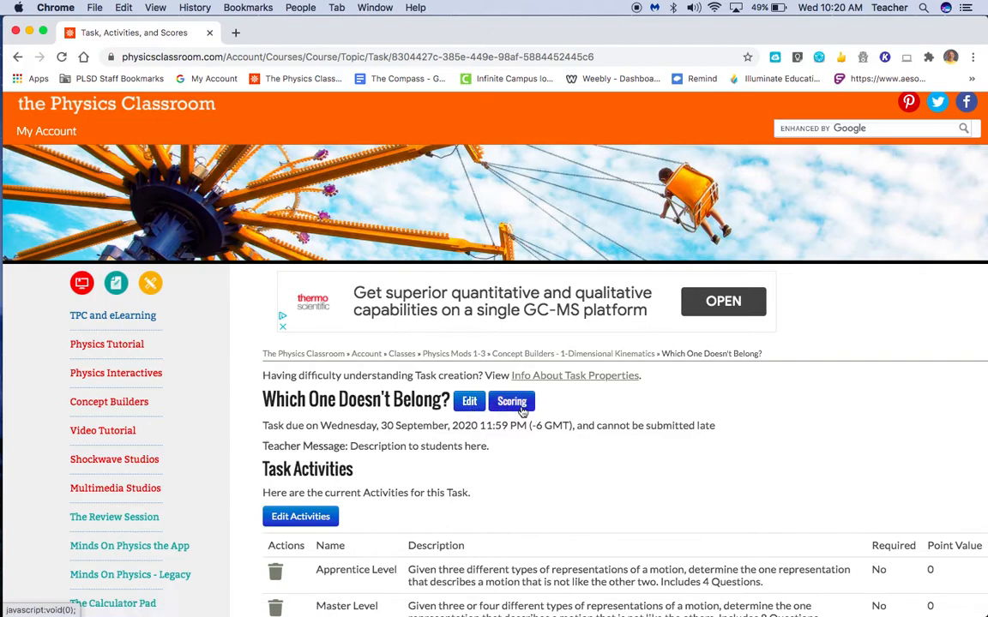
Set the activity point values to 6 for Apprentice Level, 8 for Master Level and 10 for Wizard Level, keep all optional, and save.
left_click(299, 519)
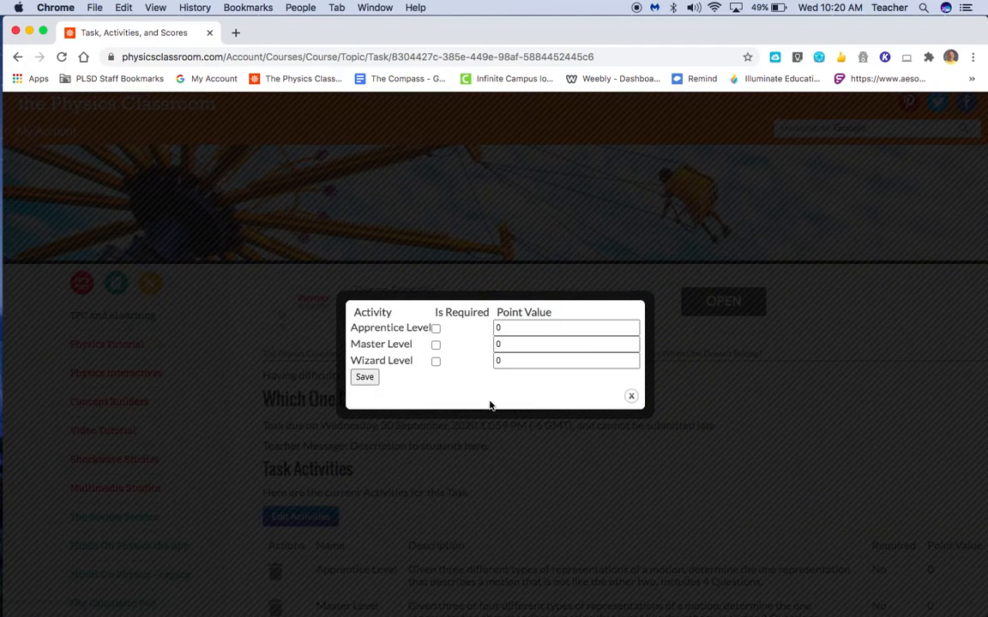
left_click(510, 326)
type("6")
left_click(521, 345)
key("BackSpace")
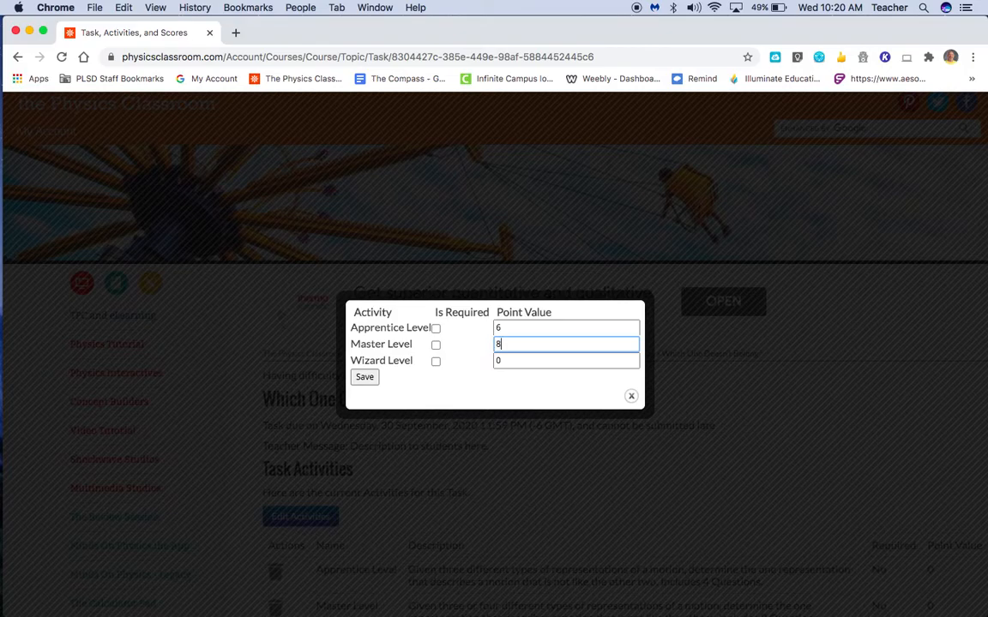
left_click(531, 361)
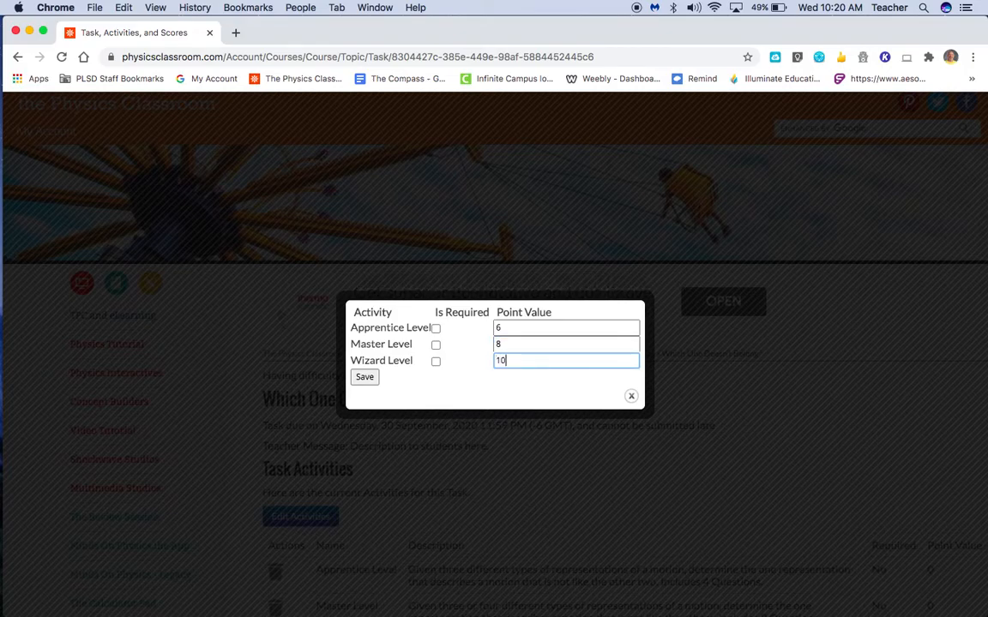
left_click(436, 330)
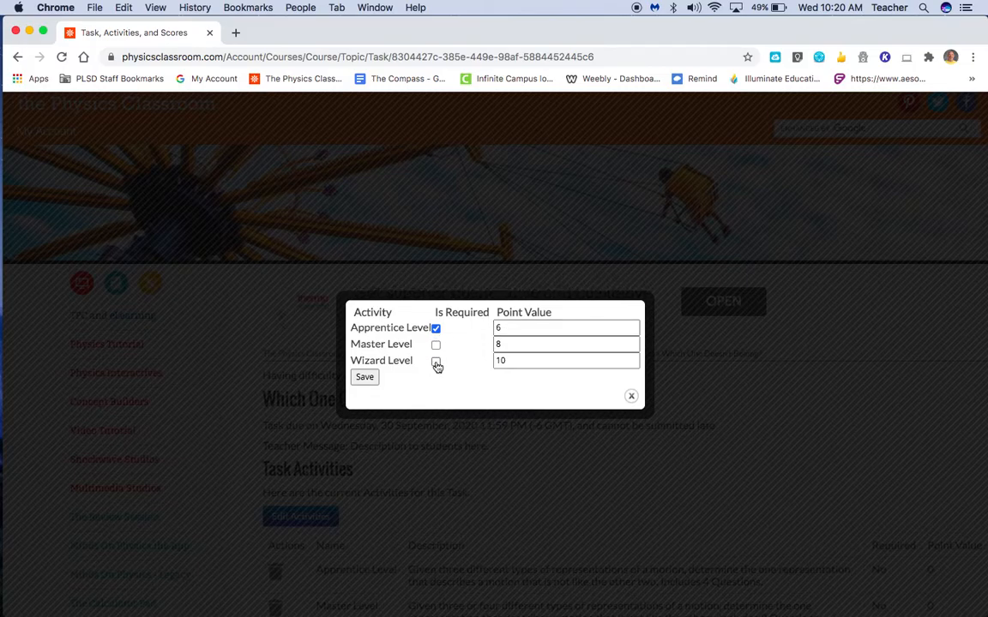
left_click(509, 348)
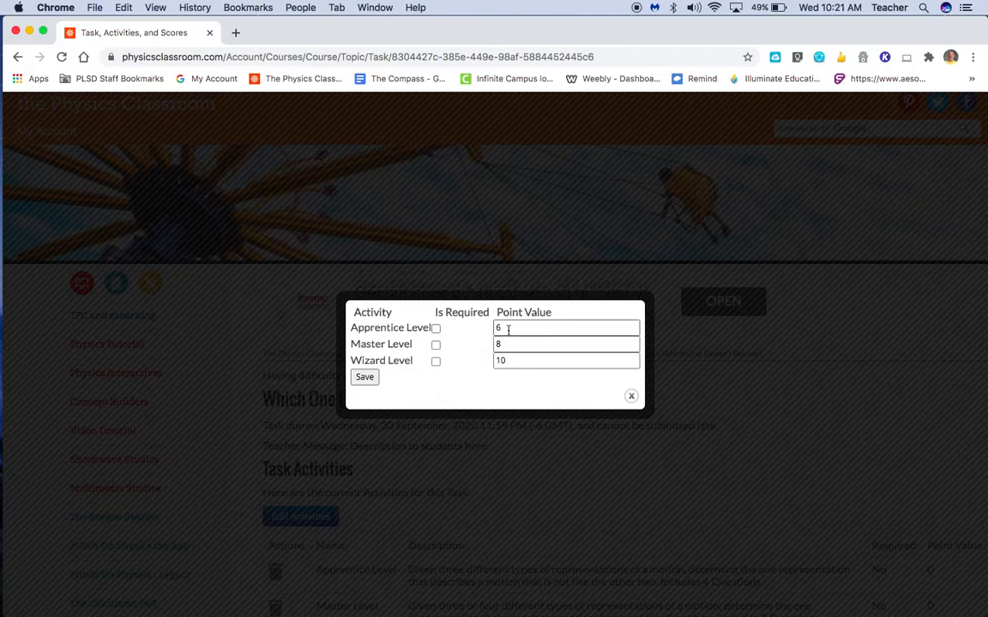
left_click(366, 378)
scroll(613, 432, "down", 5)
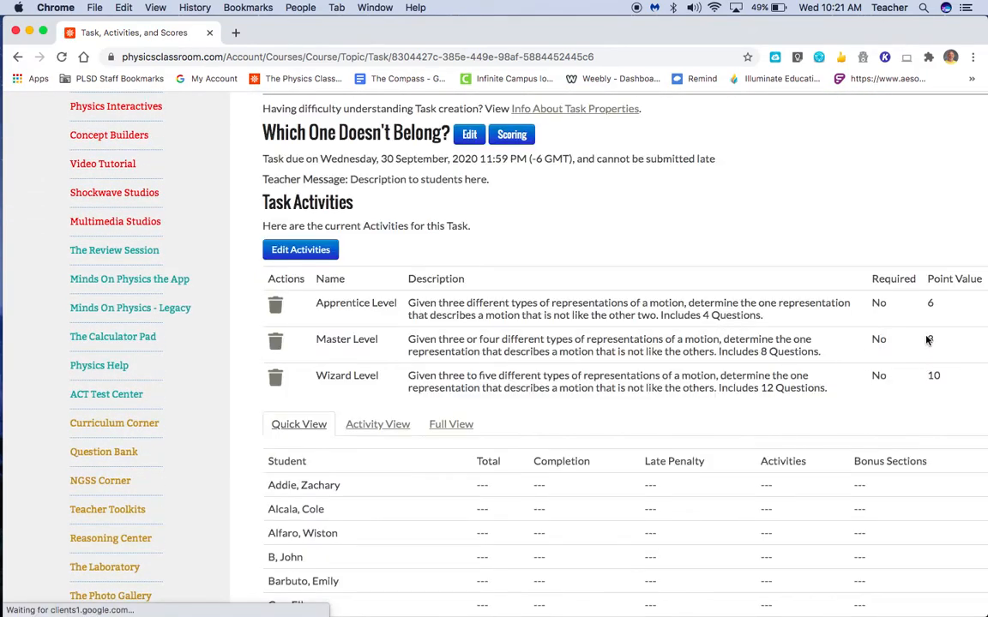
scroll(614, 288, "up", 2)
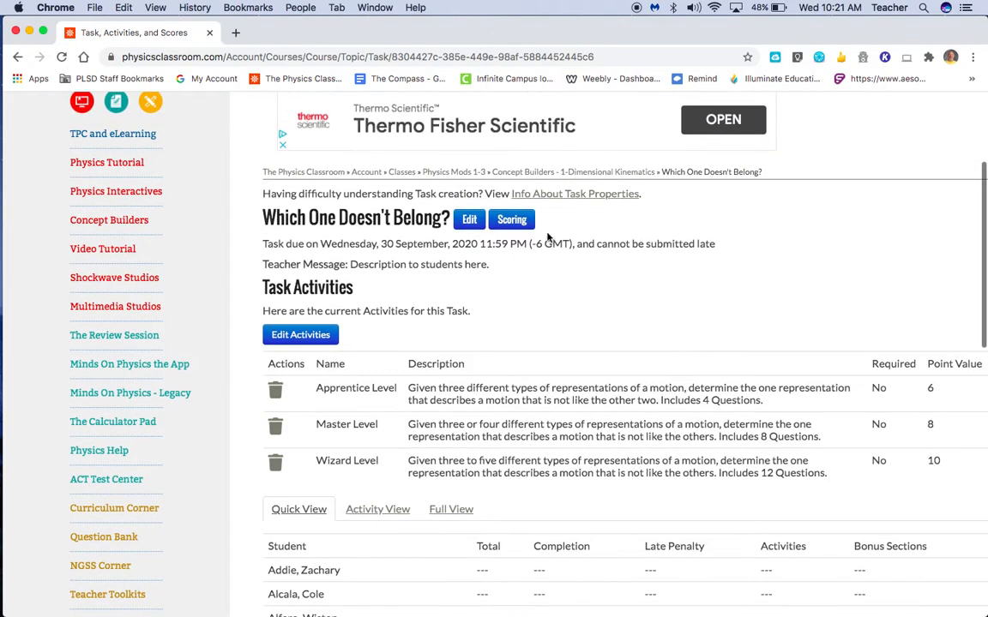
Review the task's properties, including the minimum and maximum activities and bonus points, and return to the task page.
left_click(473, 219)
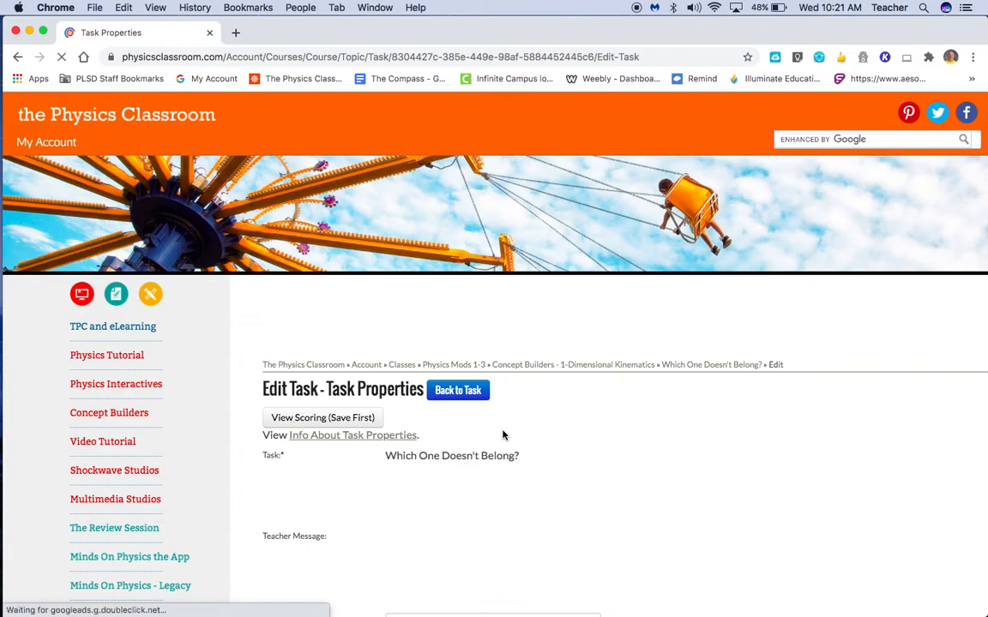
scroll(503, 433, "down", 5)
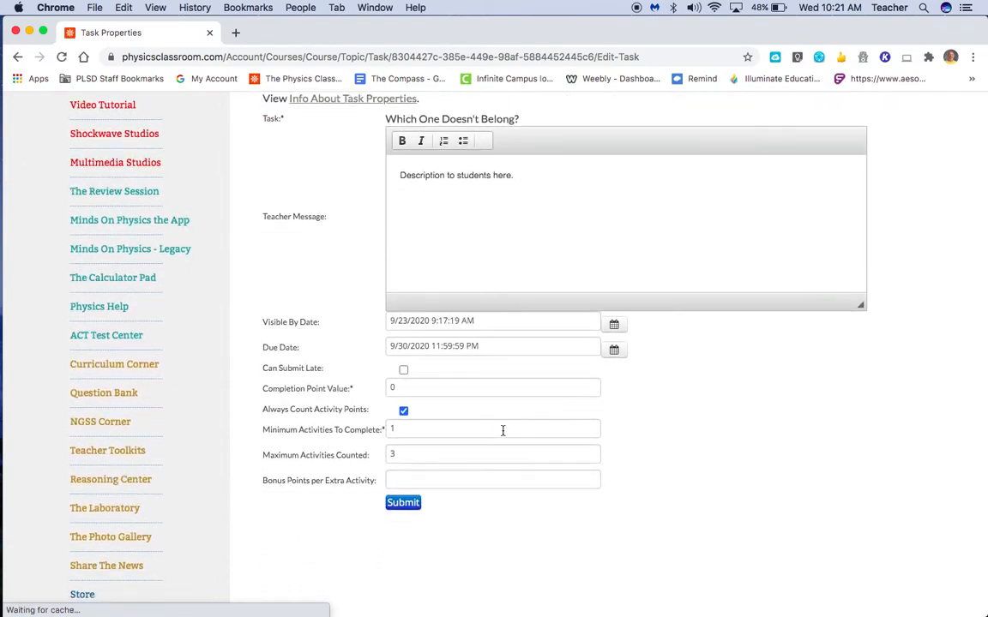
scroll(504, 430, "down", 1)
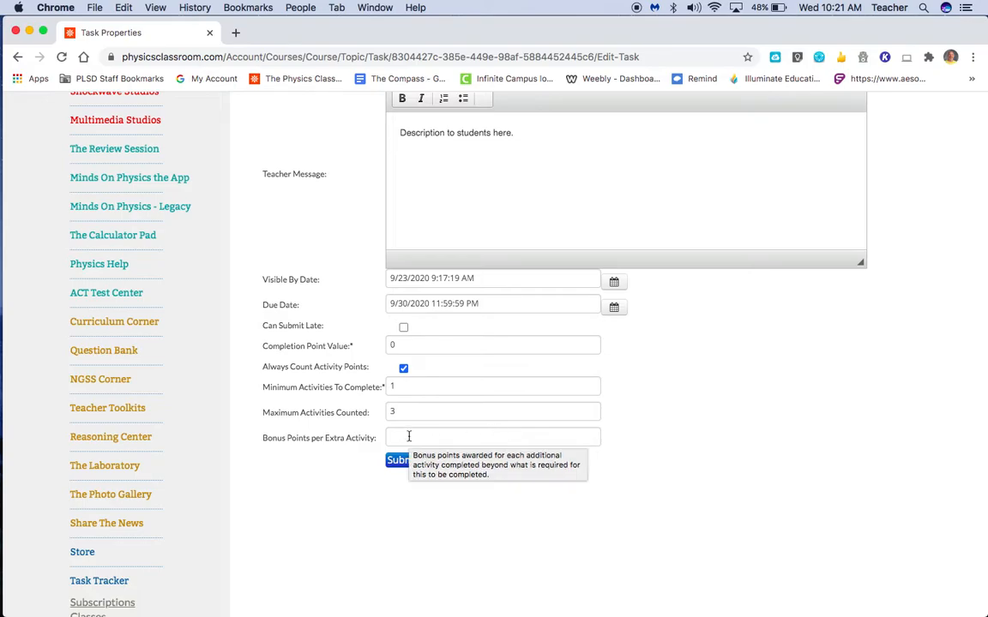
scroll(409, 437, "up", 3)
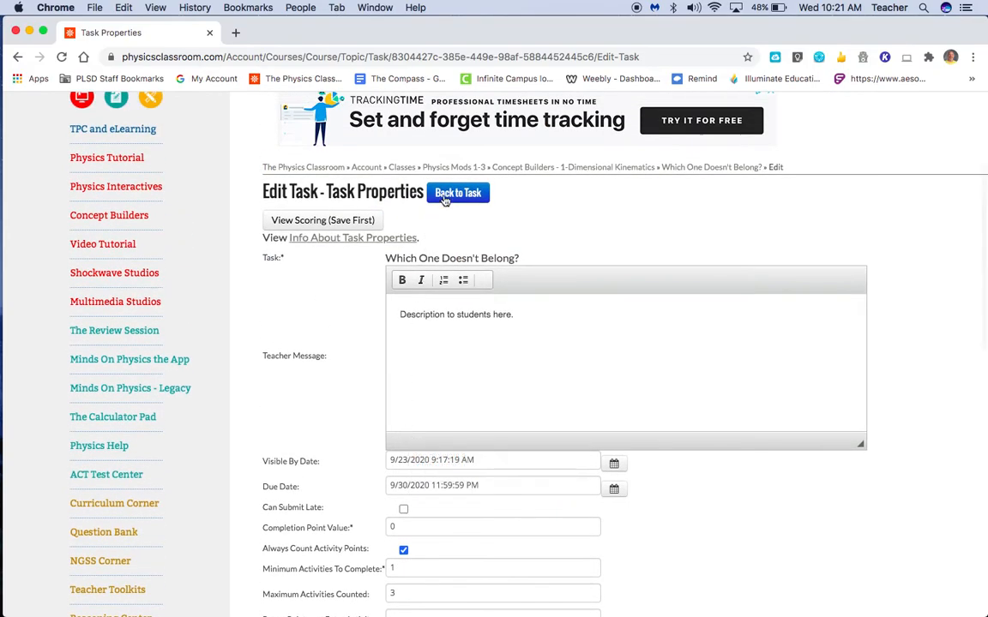
left_click(445, 196)
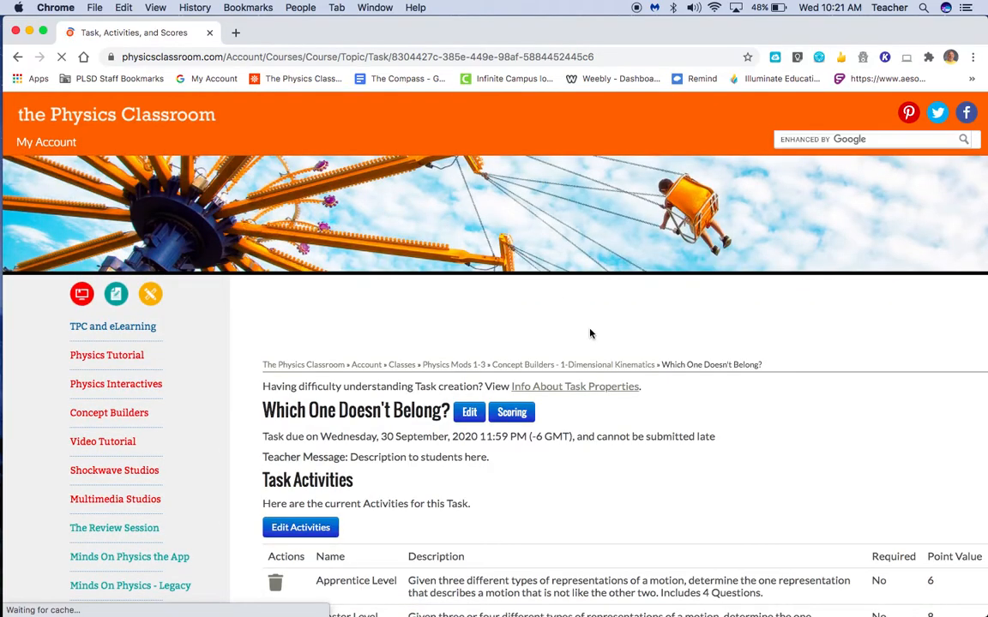
View the scoring summary for the Which One Doesn't Belong? task and close it.
scroll(590, 333, "down", 1)
scroll(590, 333, "down", 3)
left_click(512, 249)
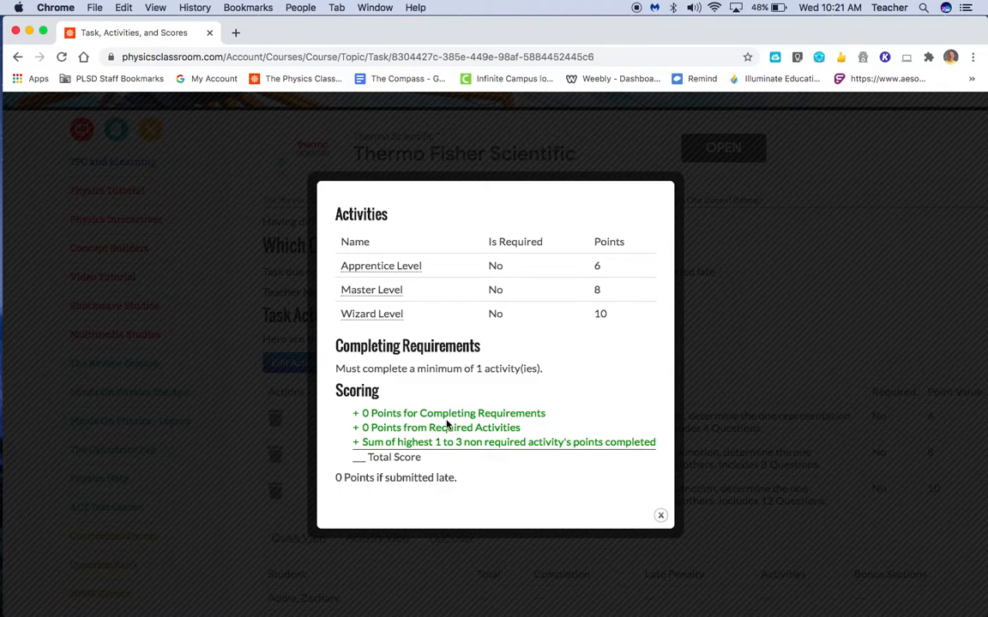
left_click(661, 517)
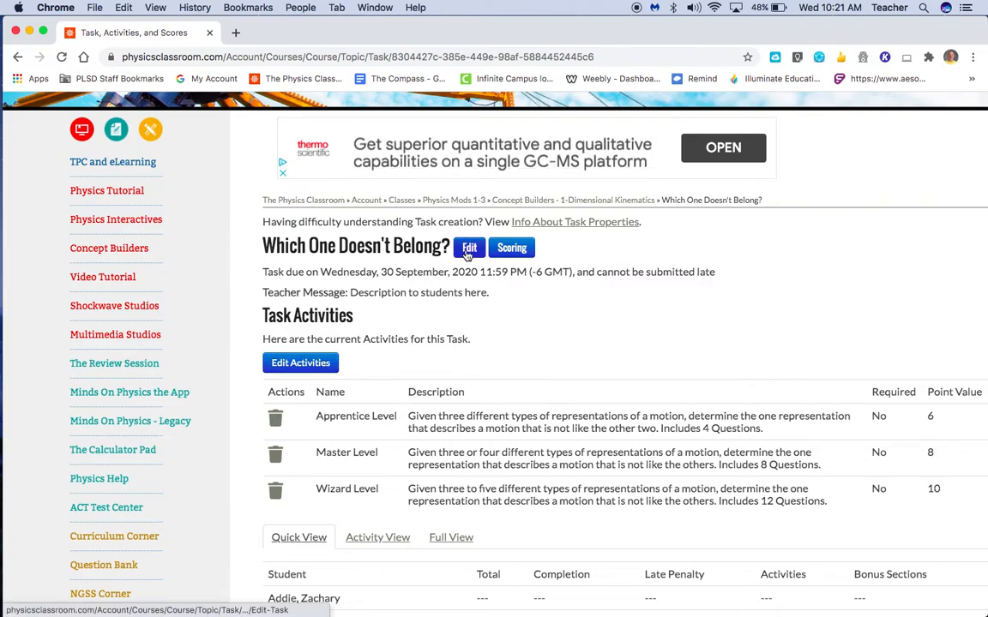
Go back to the class list, open Physics Mods 1-3, and view its Concept Builders - 1-Dimensional Kinematics topic.
scroll(559, 333, "down", 4)
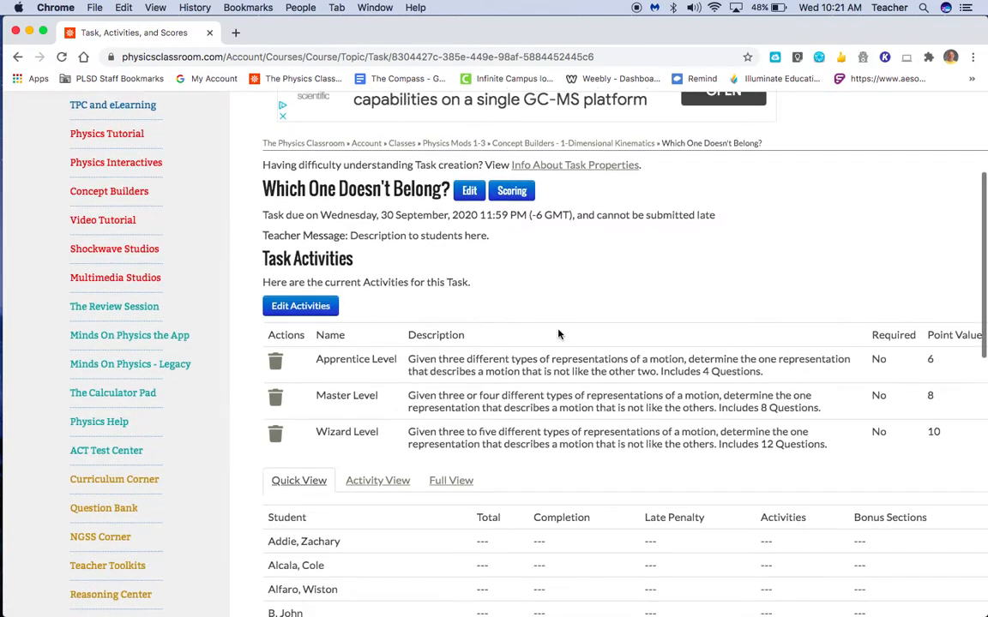
scroll(559, 332, "up", 1)
scroll(559, 332, "up", 2)
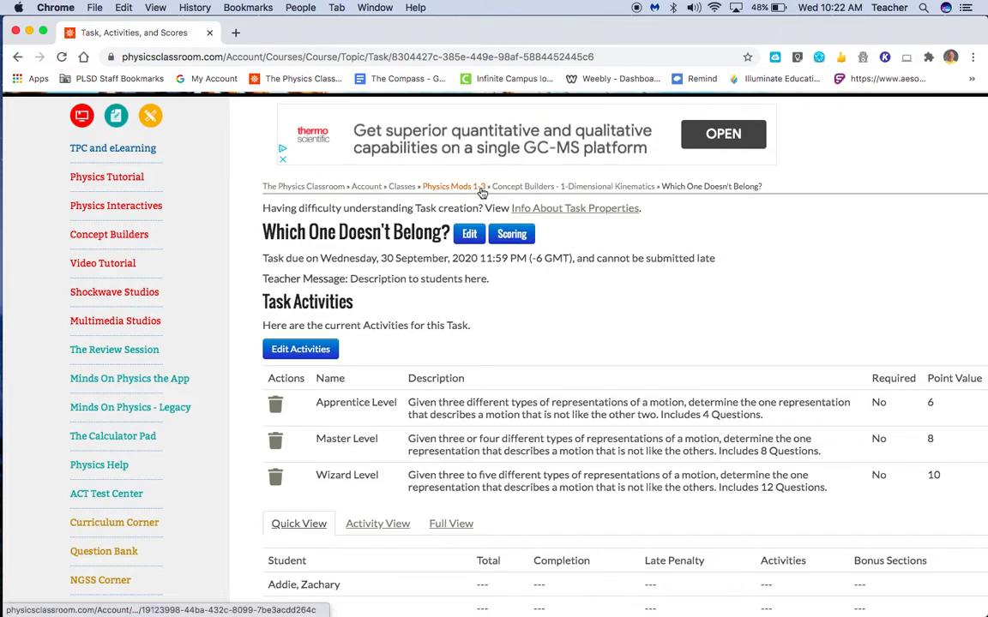
left_click(402, 187)
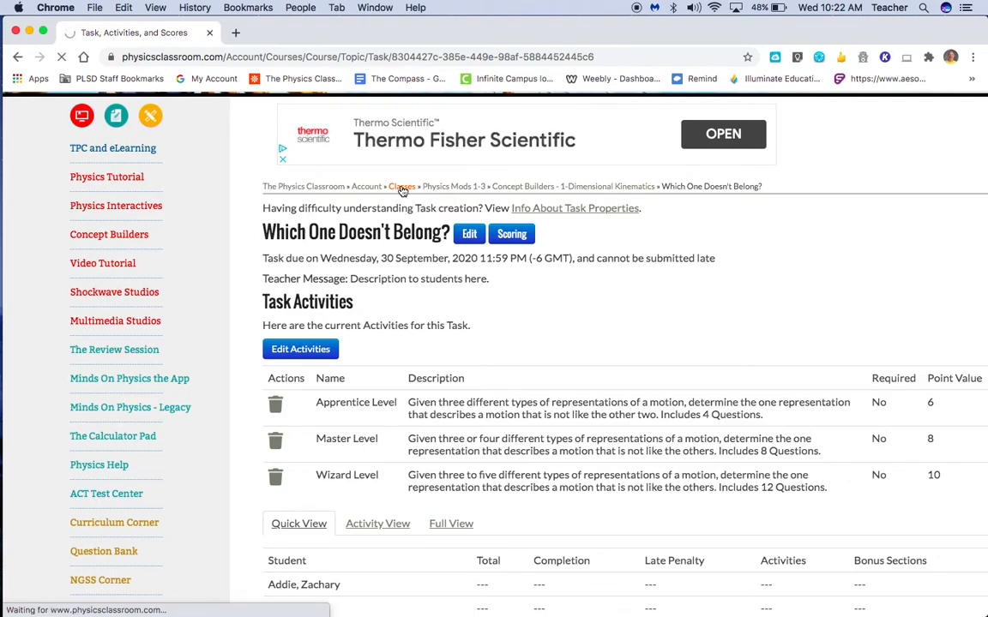
scroll(440, 365, "down", 5)
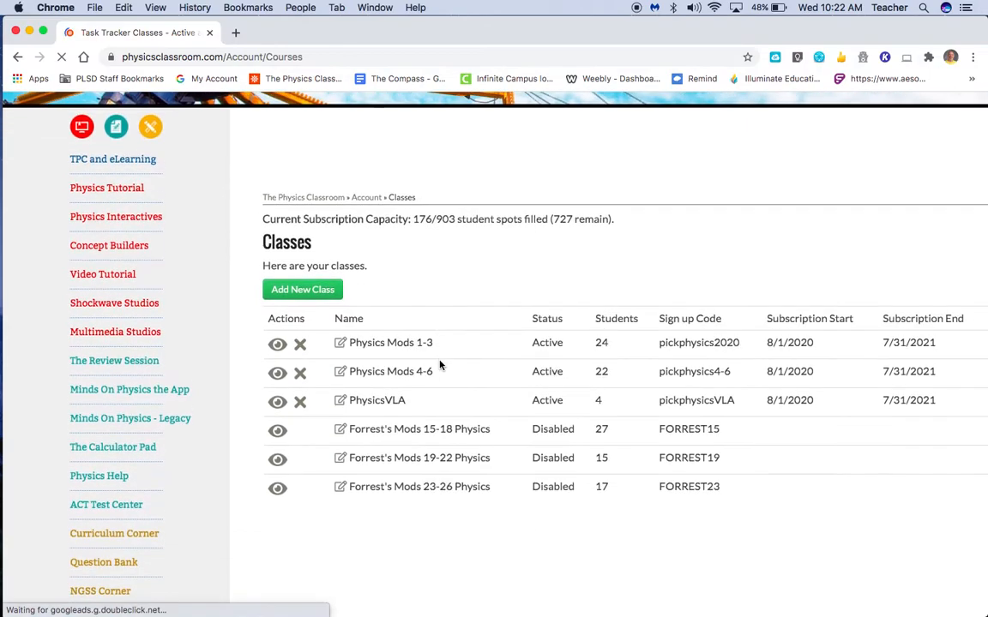
scroll(440, 365, "down", 1)
left_click(278, 323)
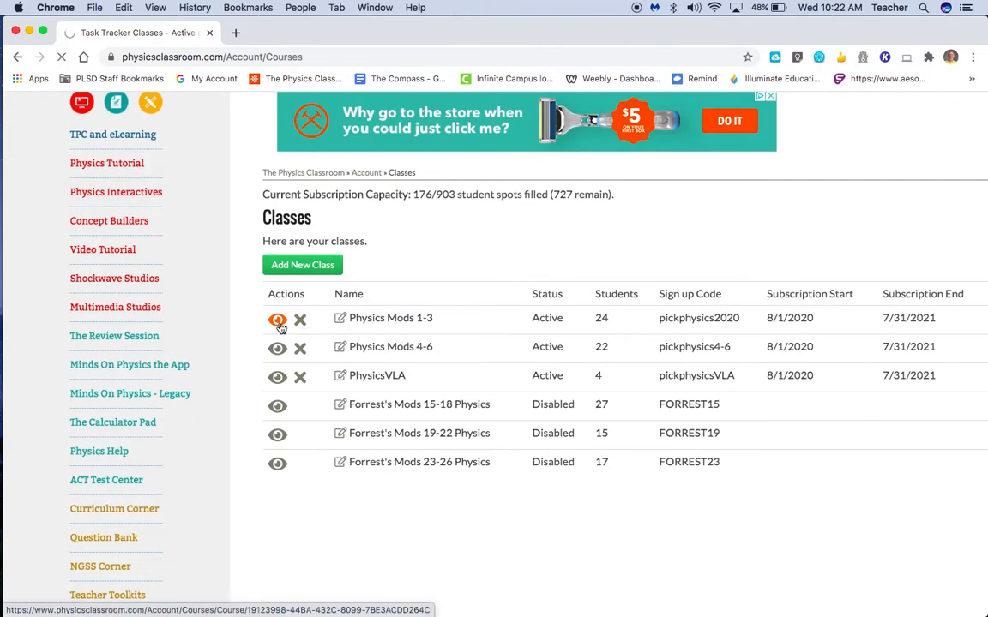
scroll(280, 328, "down", 5)
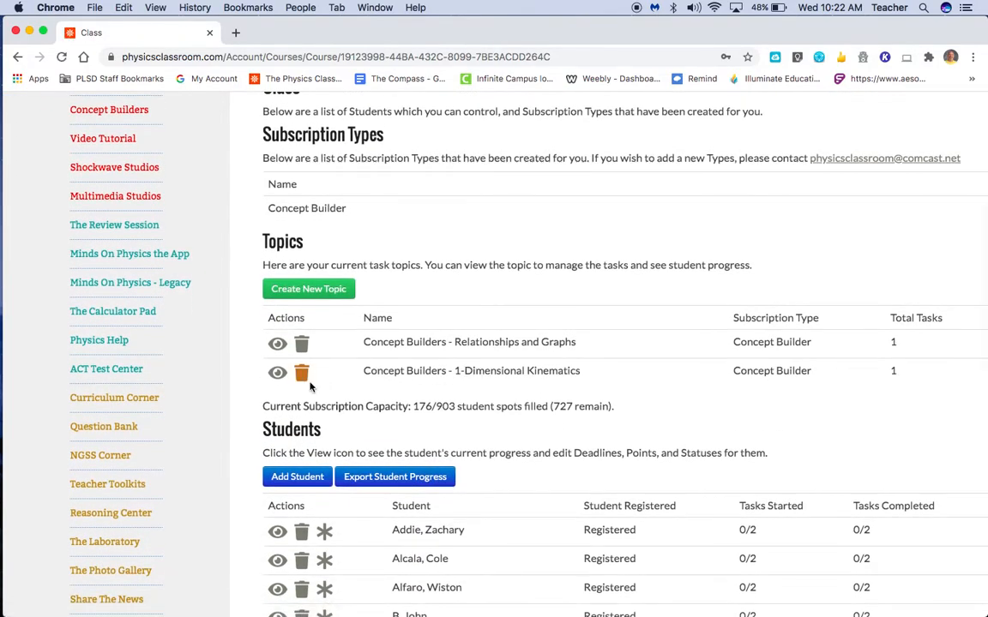
left_click(277, 374)
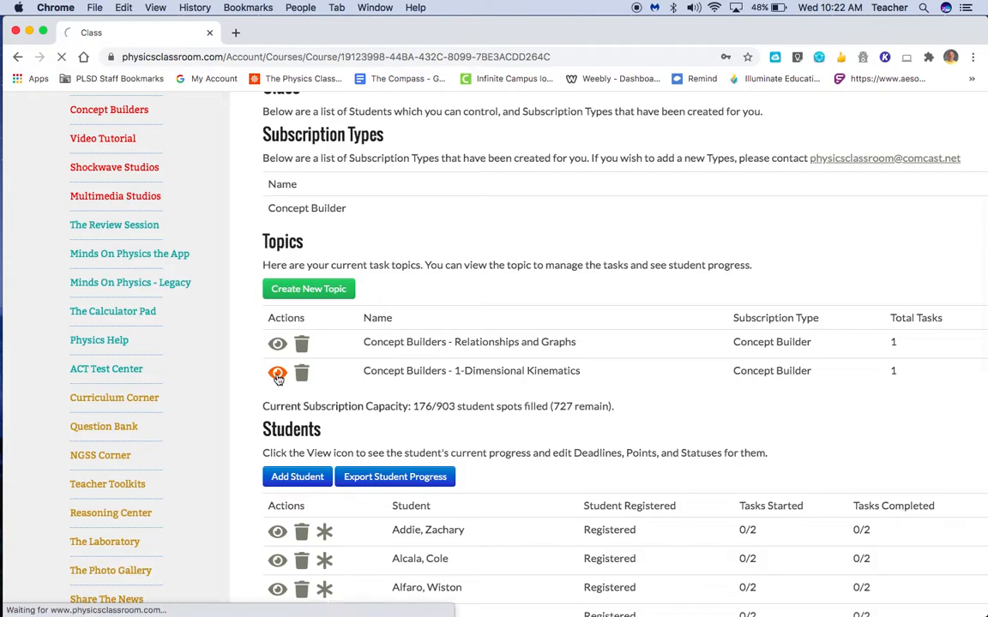
scroll(277, 381, "down", 3)
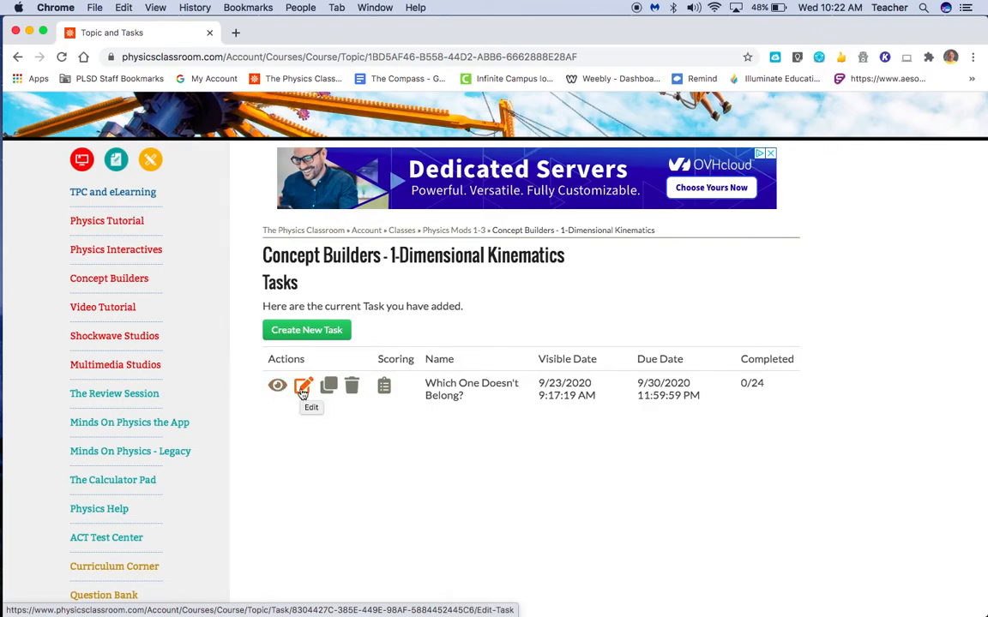
Check the task's scoring summary from the topic's task list, view its editable properties, and return to the list.
left_click(385, 386)
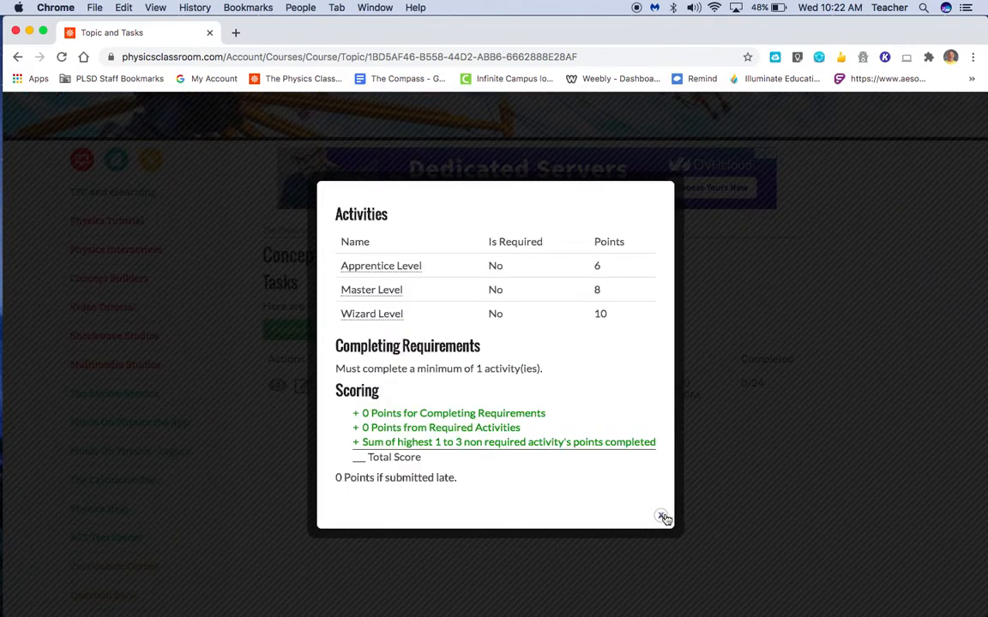
left_click(660, 516)
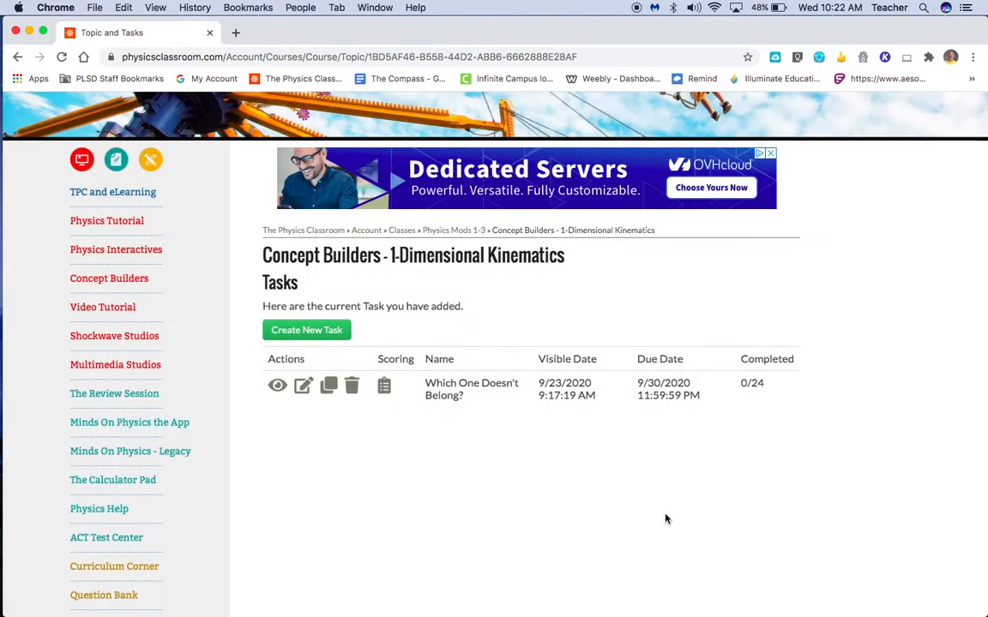
left_click(304, 390)
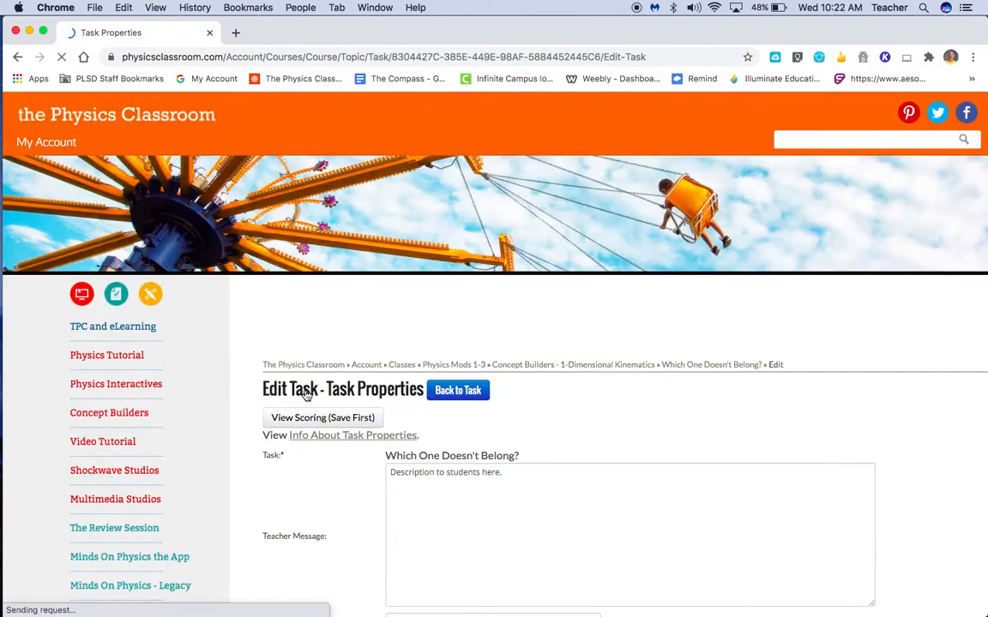
scroll(342, 443, "down", 5)
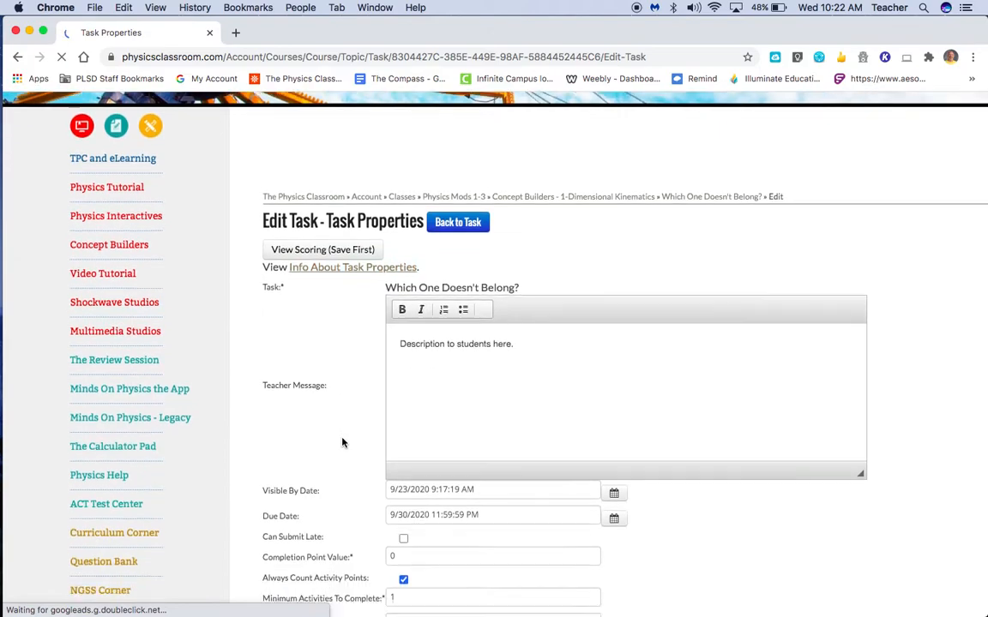
scroll(342, 442, "up", 5)
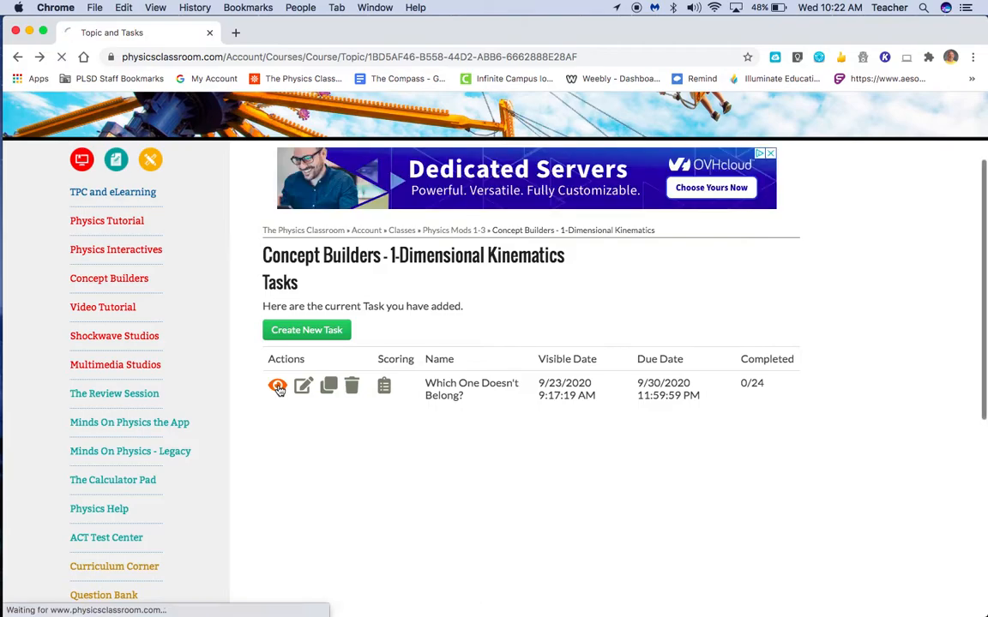
View the task's page with its activities and student score table, and go back to the topic's task list.
left_click(423, 408)
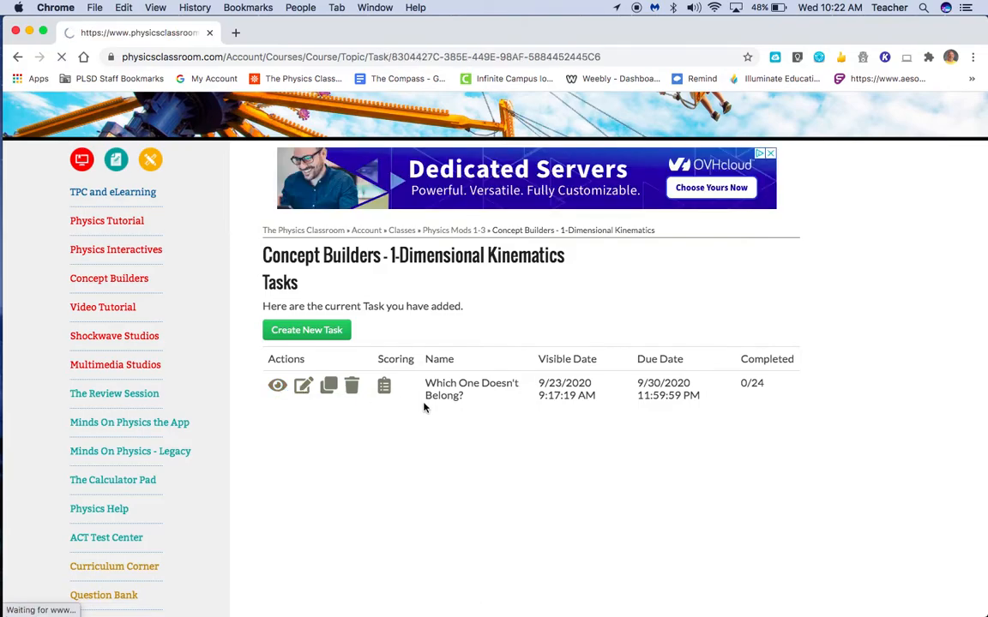
scroll(413, 439, "down", 3)
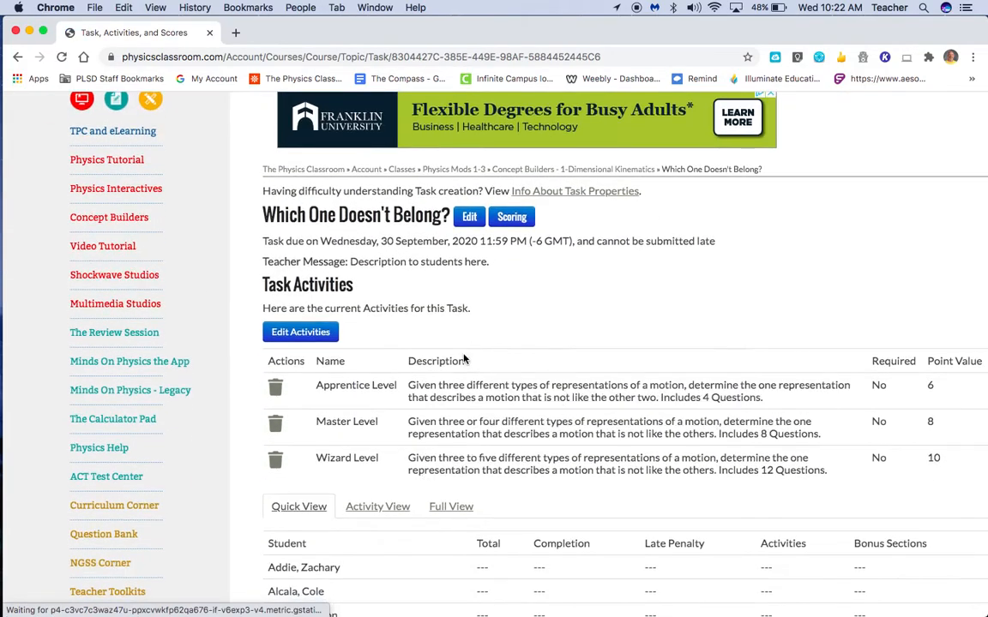
scroll(549, 505, "down", 2)
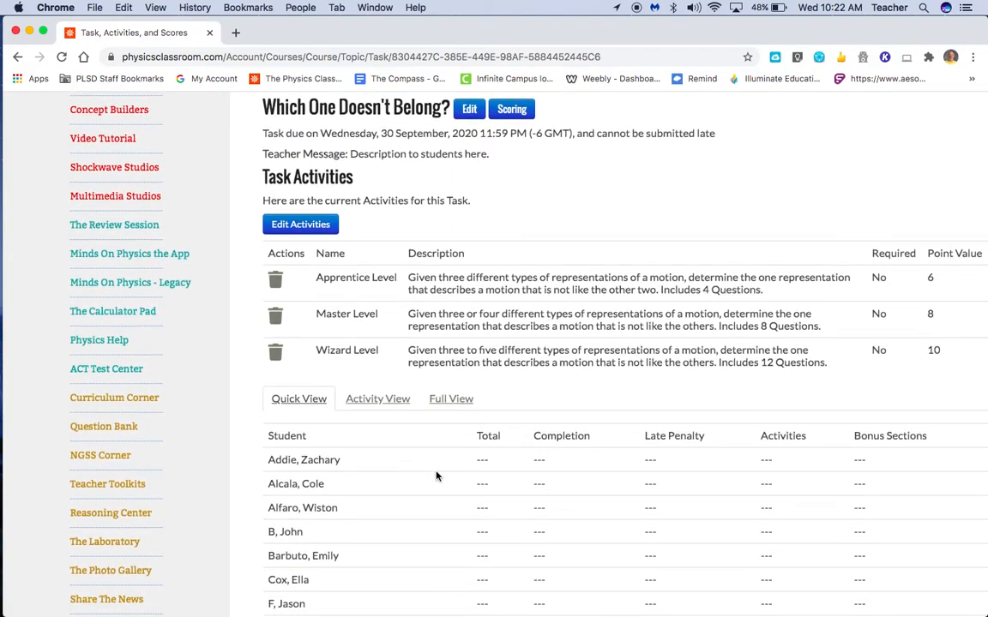
scroll(438, 474, "up", 4)
left_click(15, 56)
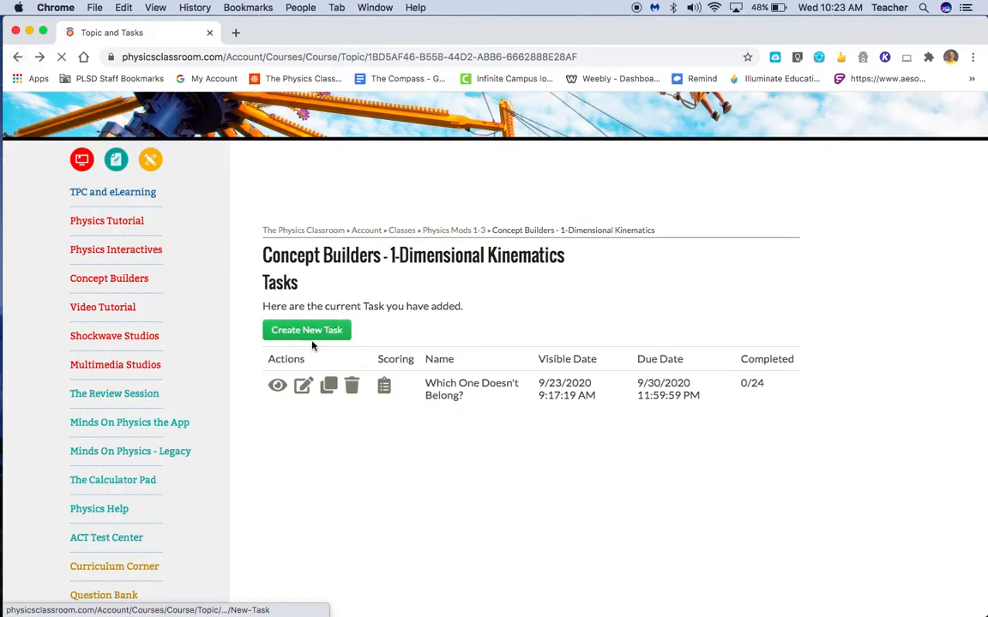
Clone the Which One Doesn't Belong? task to the Physics Mods 4-6 course.
left_click(328, 387)
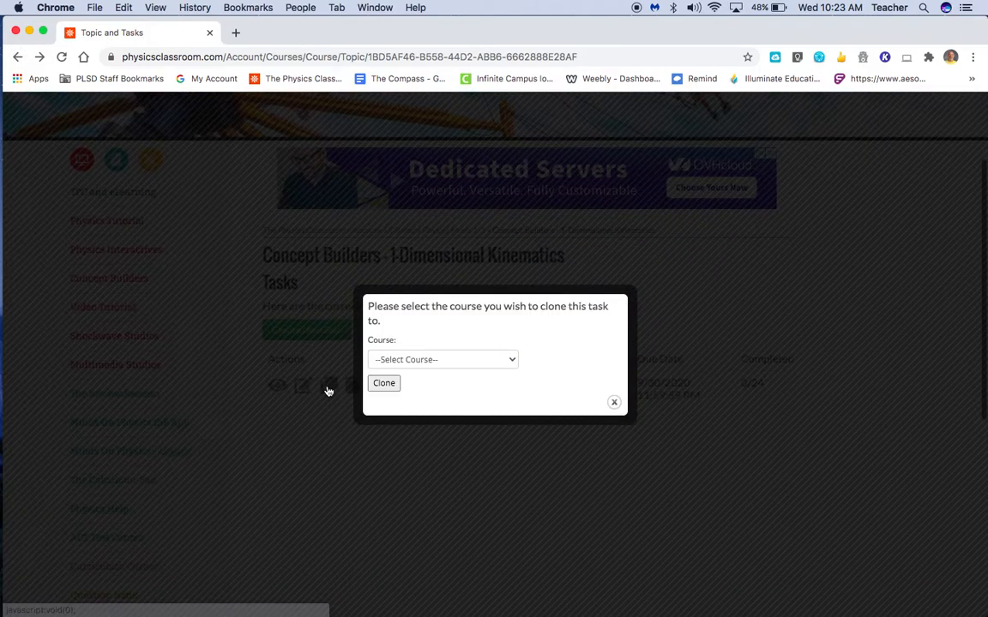
left_click(461, 361)
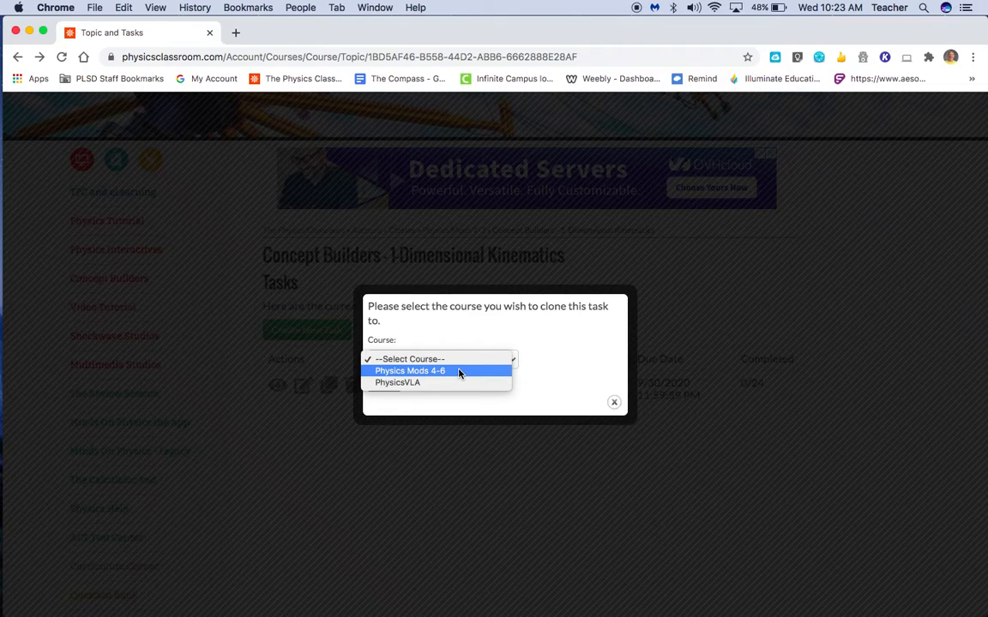
left_click(459, 371)
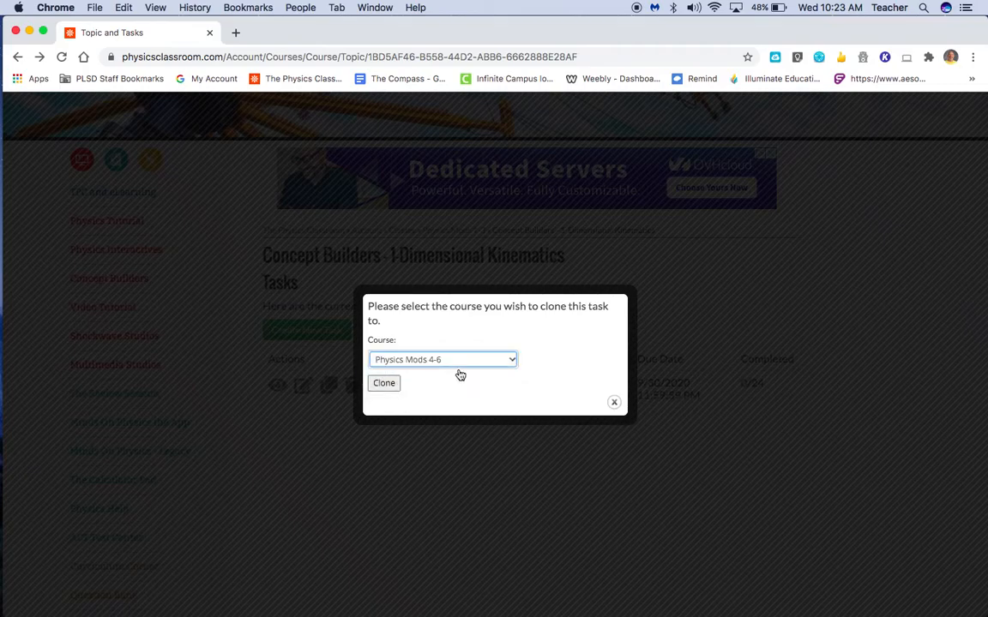
left_click(390, 387)
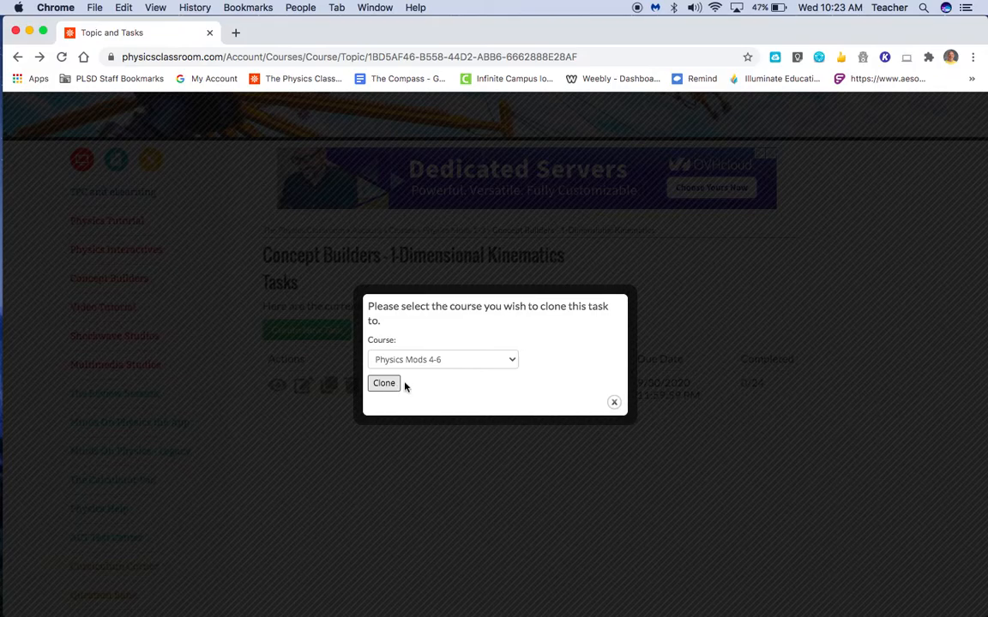
Confirm cloning the task to Physics Mods 4-6 and view the cloned task's page with its activities.
left_click(384, 384)
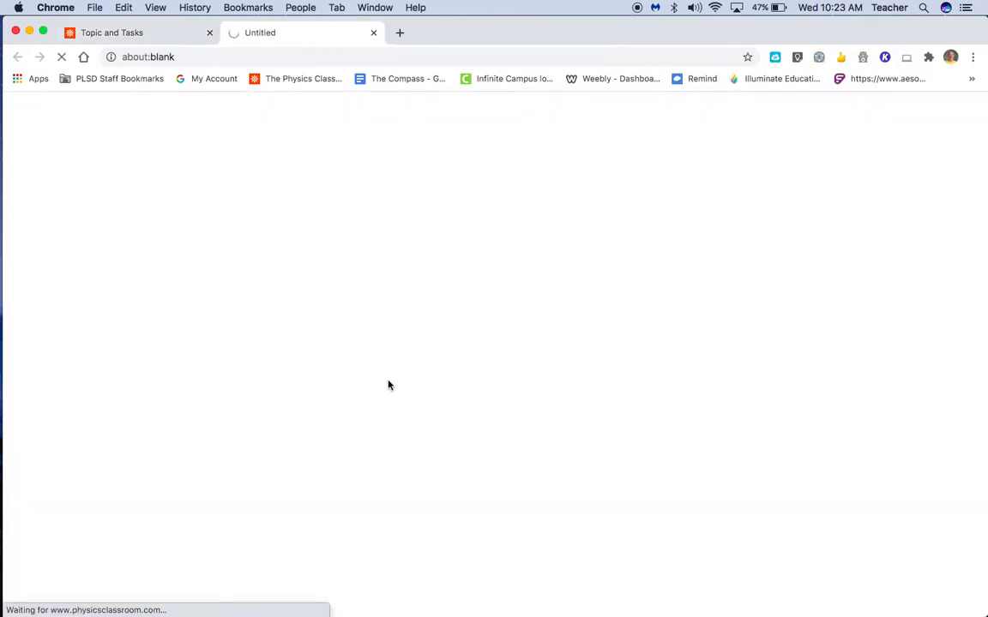
scroll(344, 433, "down", 5)
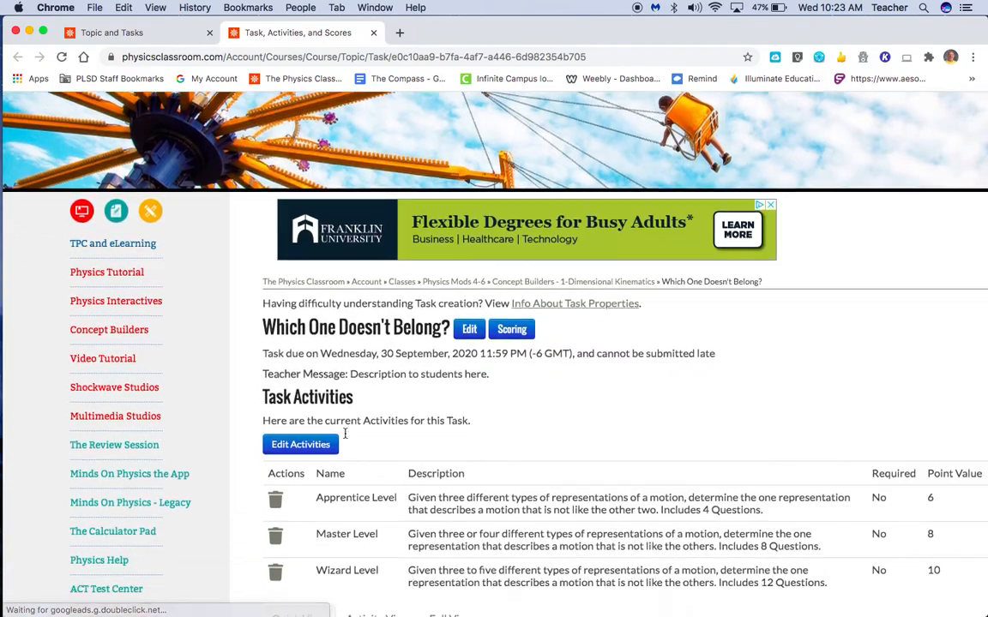
scroll(344, 437, "up", 2)
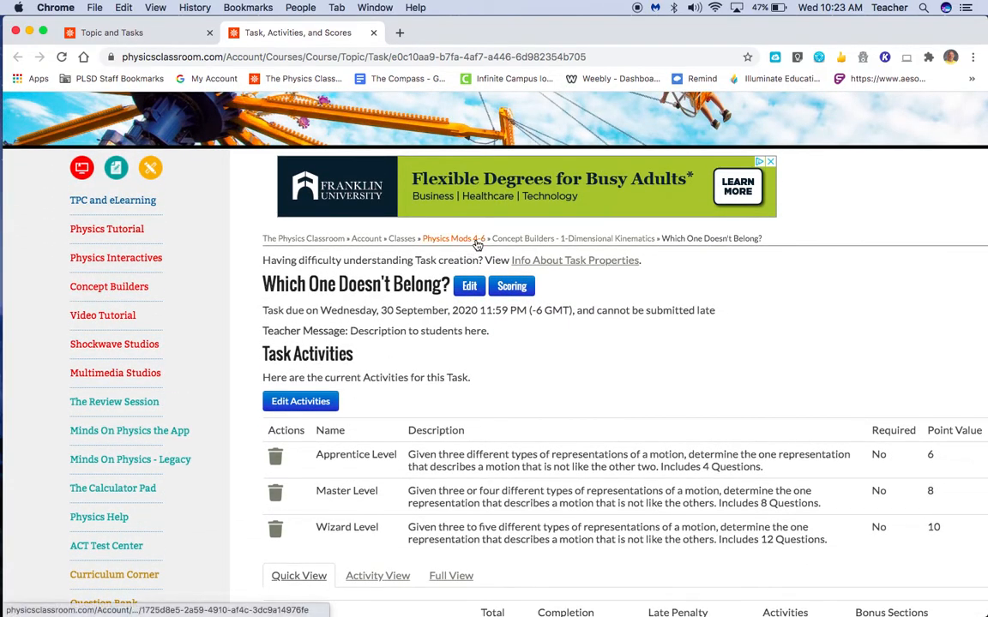
Return to the class list, open Physics Mods 4-6, and view its Concept Builders - 1-Dimensional Kinematics topic.
left_click(403, 239)
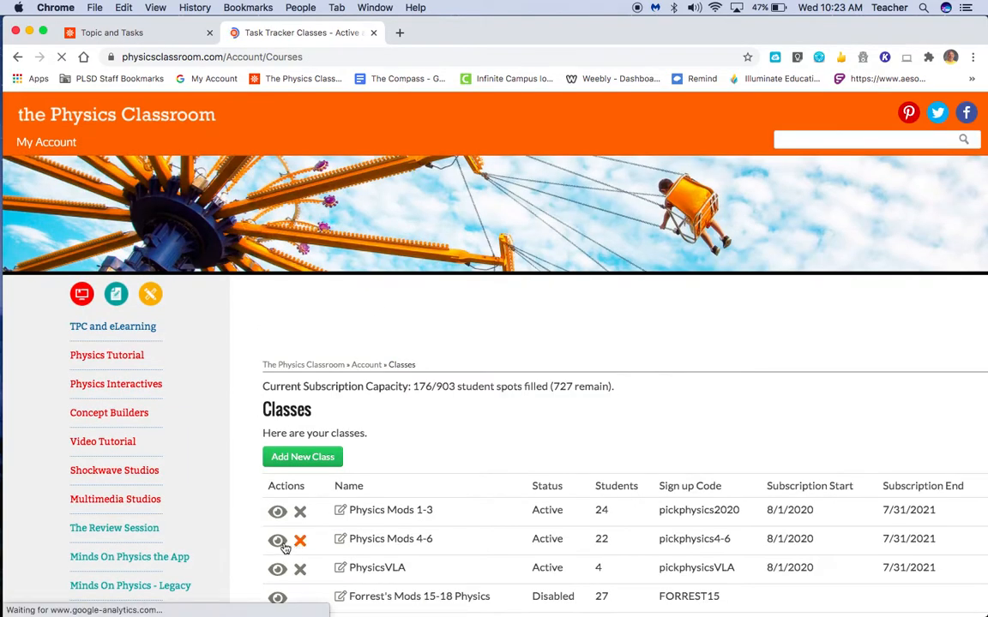
left_click(278, 542)
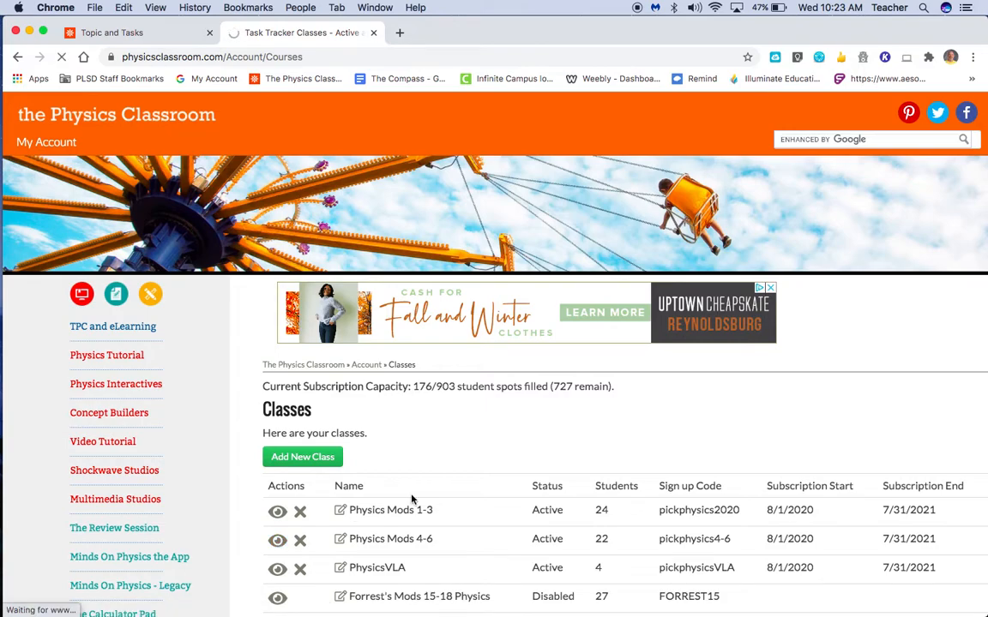
scroll(409, 499, "down", 3)
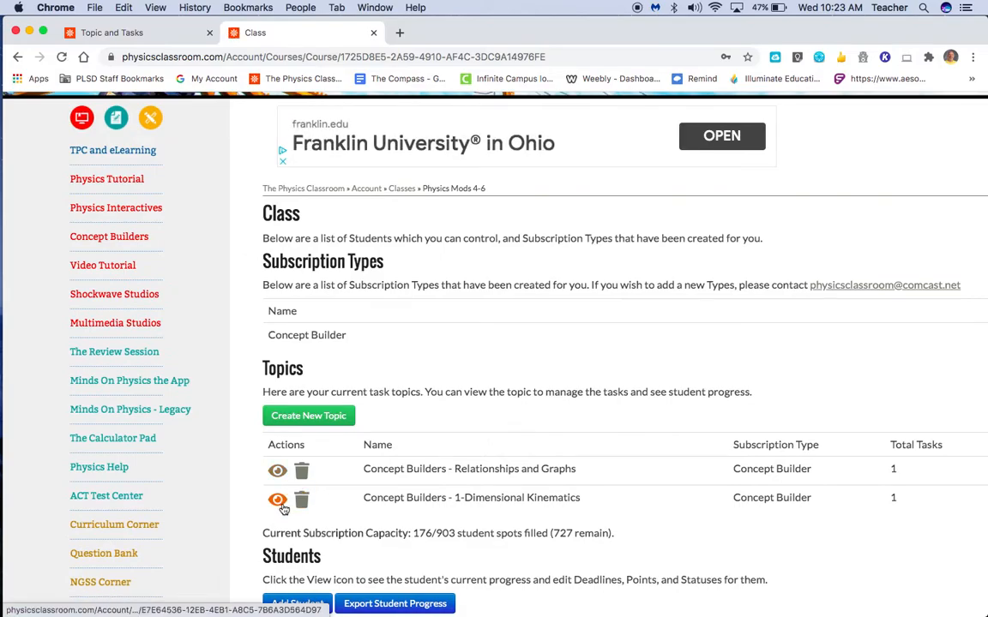
left_click(278, 500)
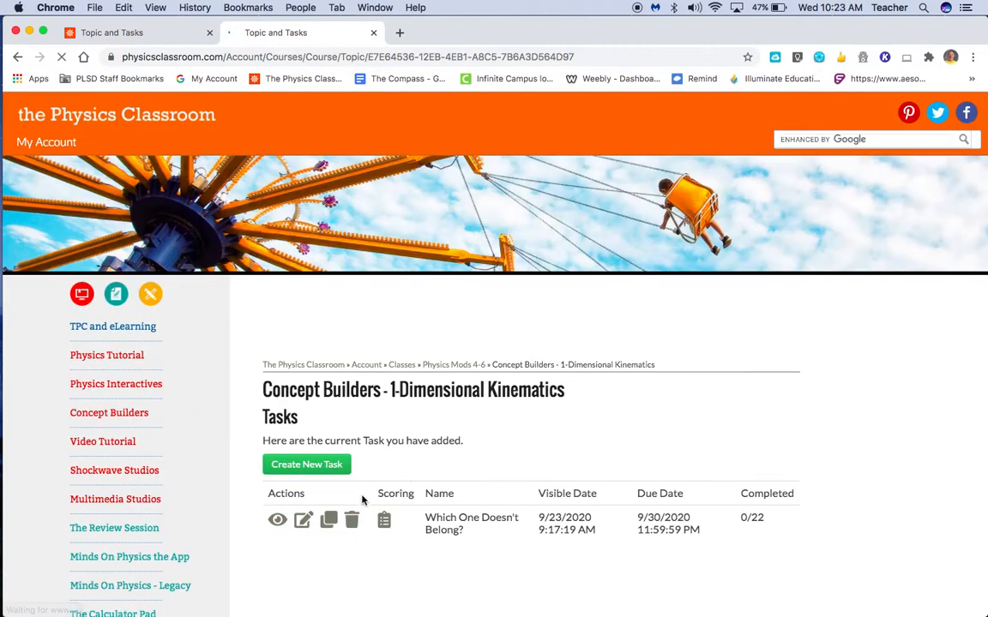
Clone the Which One Doesn't Belong? task from this topic to the PhysicsVLA course.
left_click(330, 523)
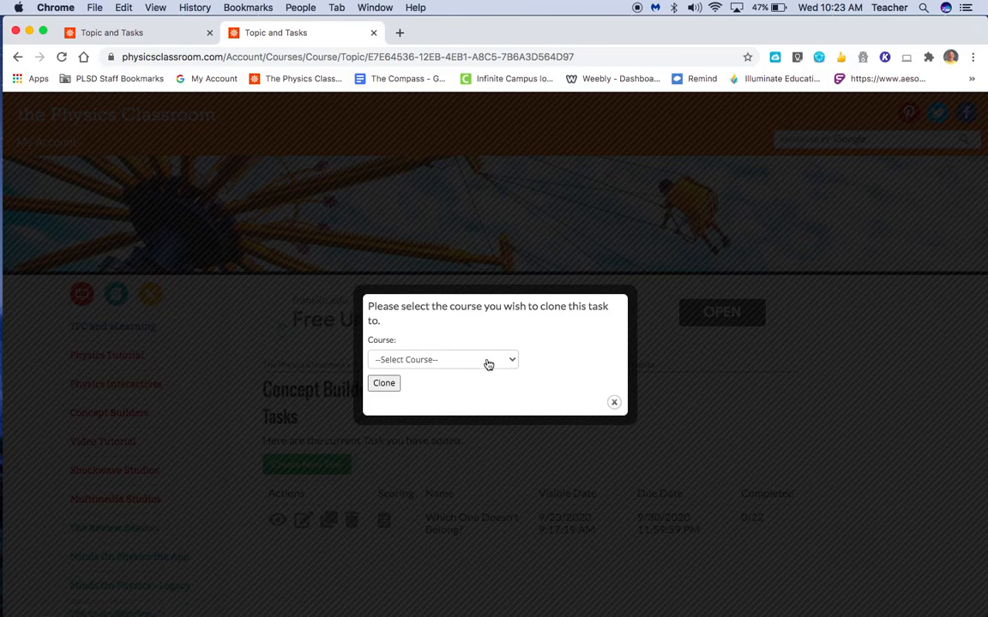
left_click(483, 361)
left_click(480, 383)
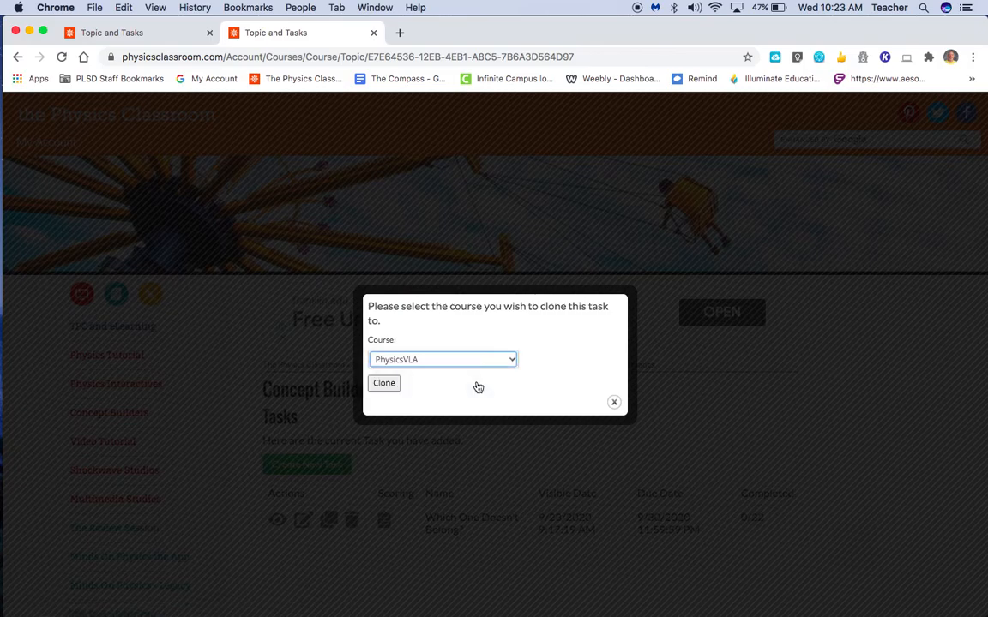
left_click(383, 385)
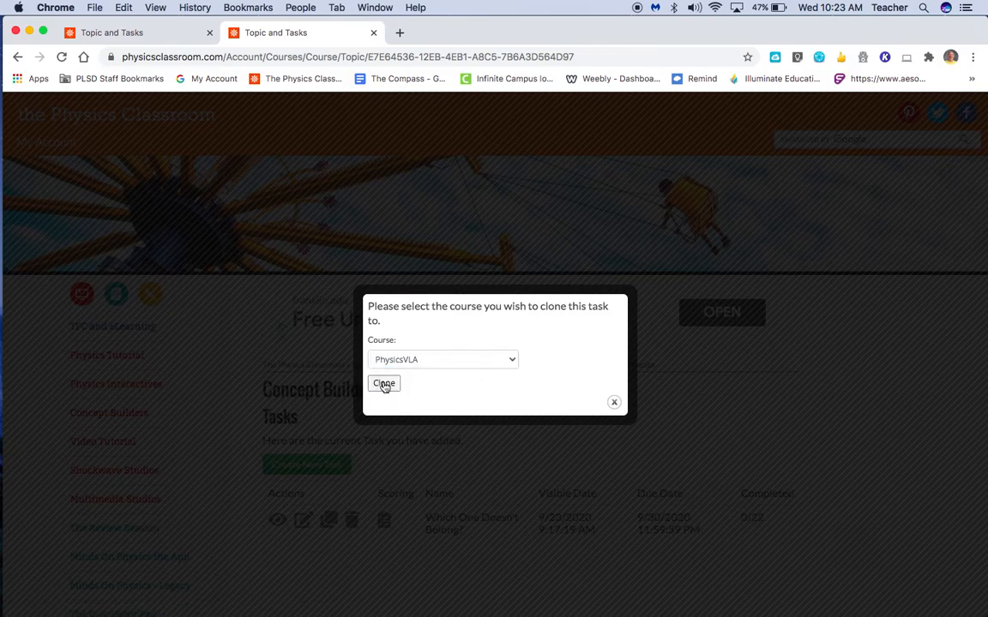
left_click(384, 385)
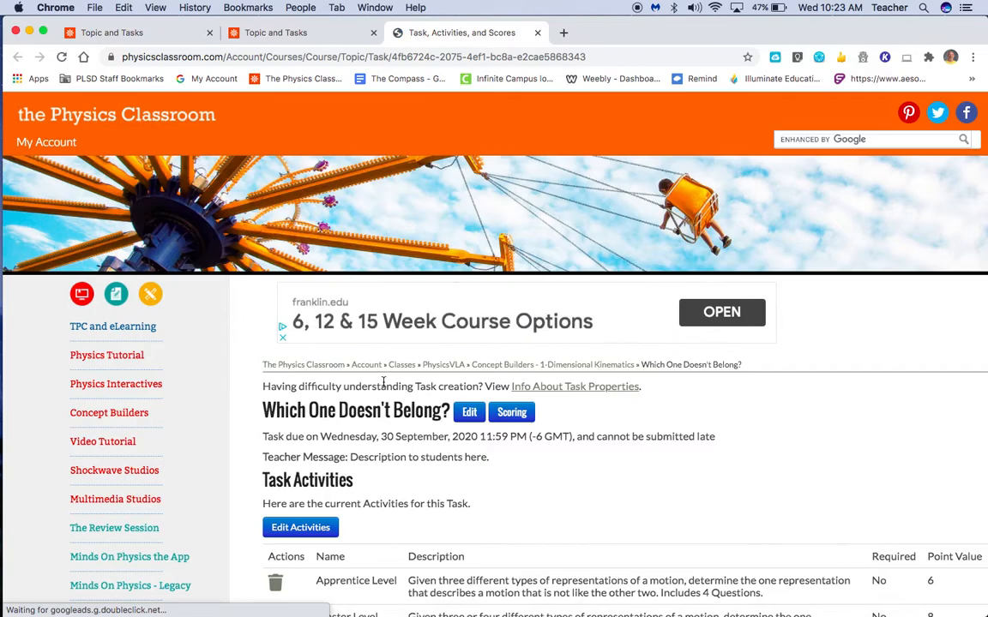
Examine the due date, activities and student score table on the task page cloned to PhysicsVLA.
scroll(532, 492, "down", 3)
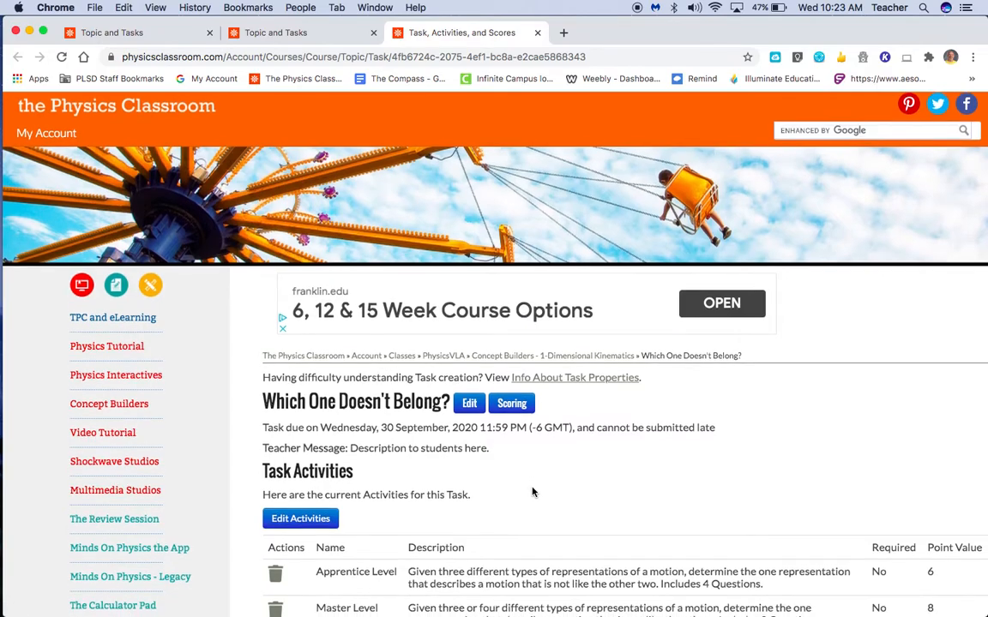
scroll(531, 489, "up", 1)
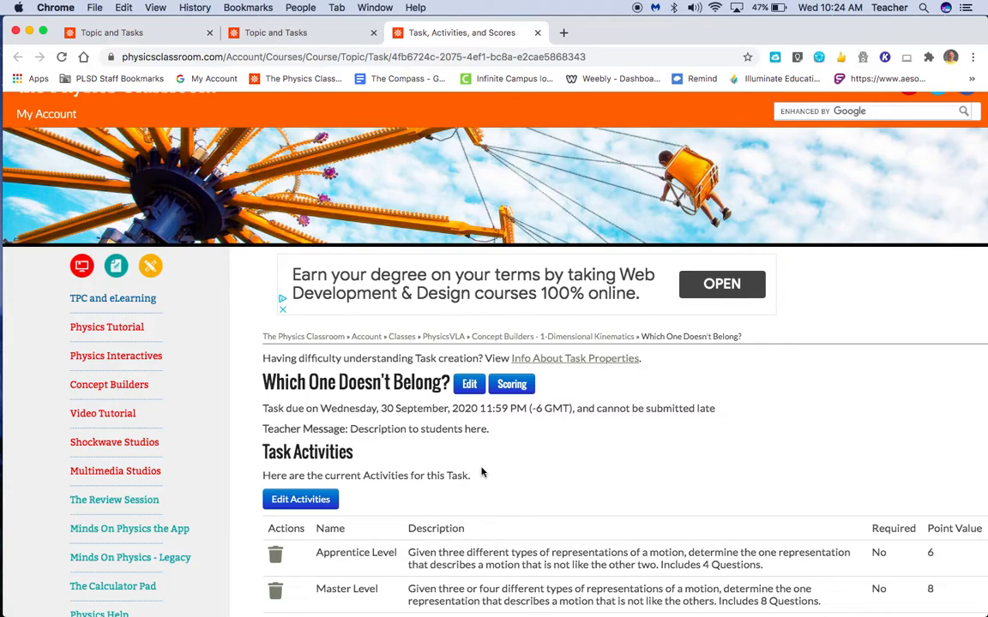
scroll(481, 471, "down", 2)
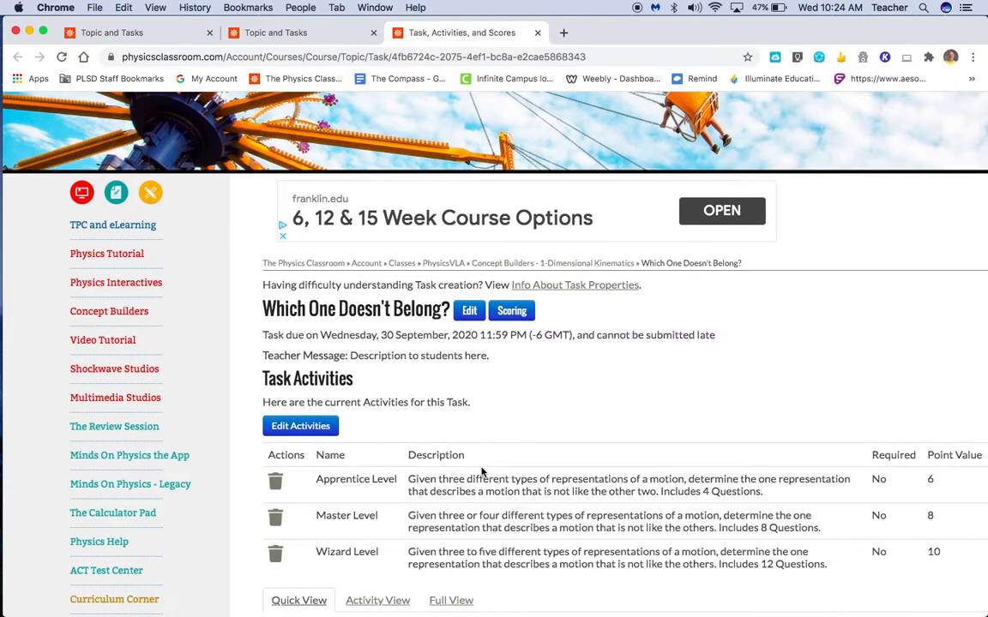
scroll(481, 471, "down", 4)
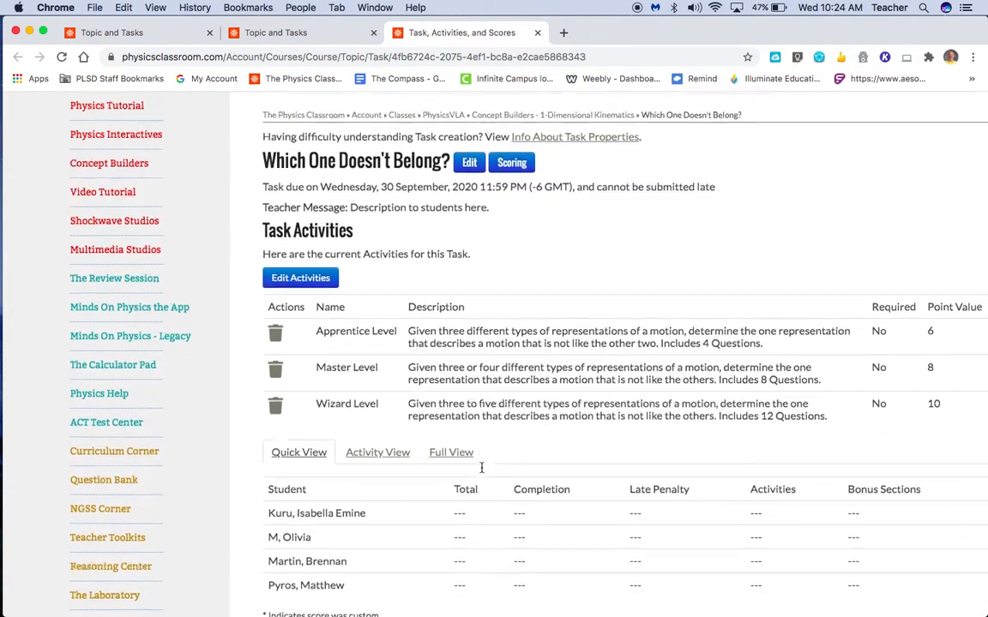
scroll(482, 467, "down", 1)
scroll(482, 467, "up", 1)
scroll(482, 467, "up", 6)
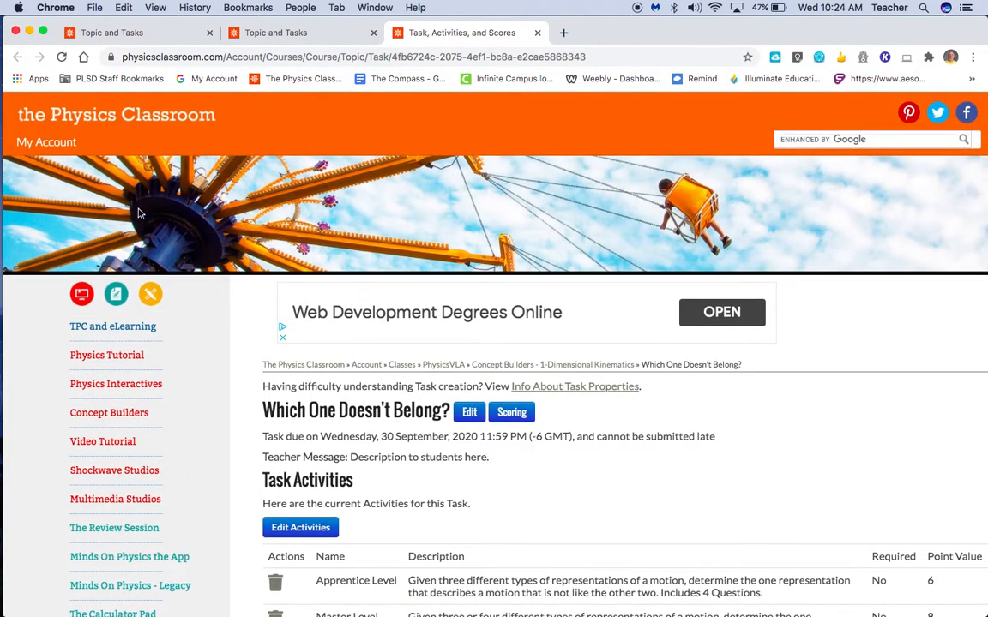
Look over the Task Tracker links in the site navigation, and go back to the class list.
scroll(176, 253, "down", 15)
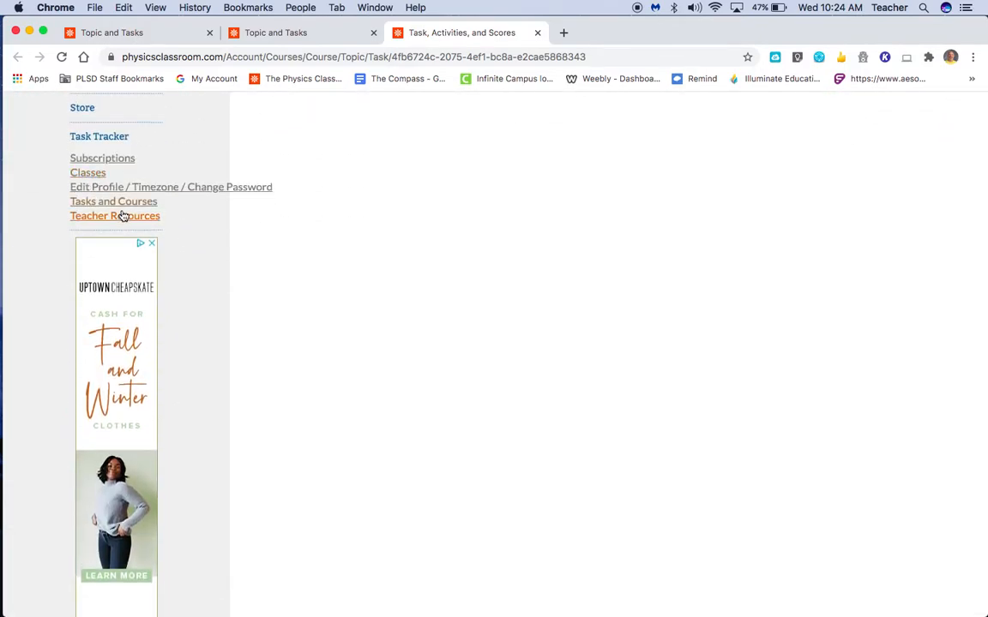
scroll(121, 214, "up", 10)
scroll(121, 221, "up", 3)
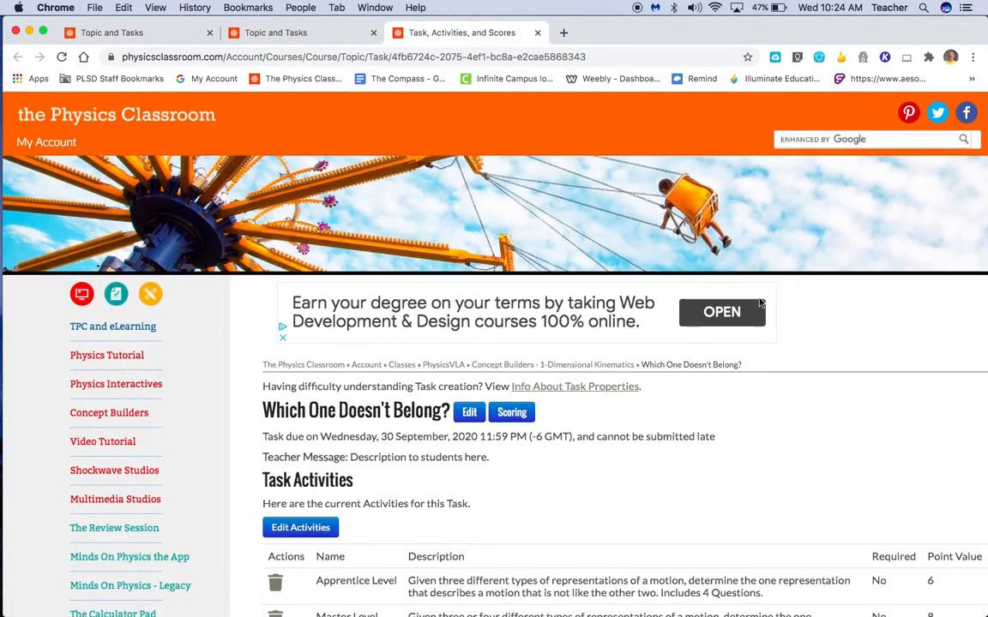
left_click(401, 366)
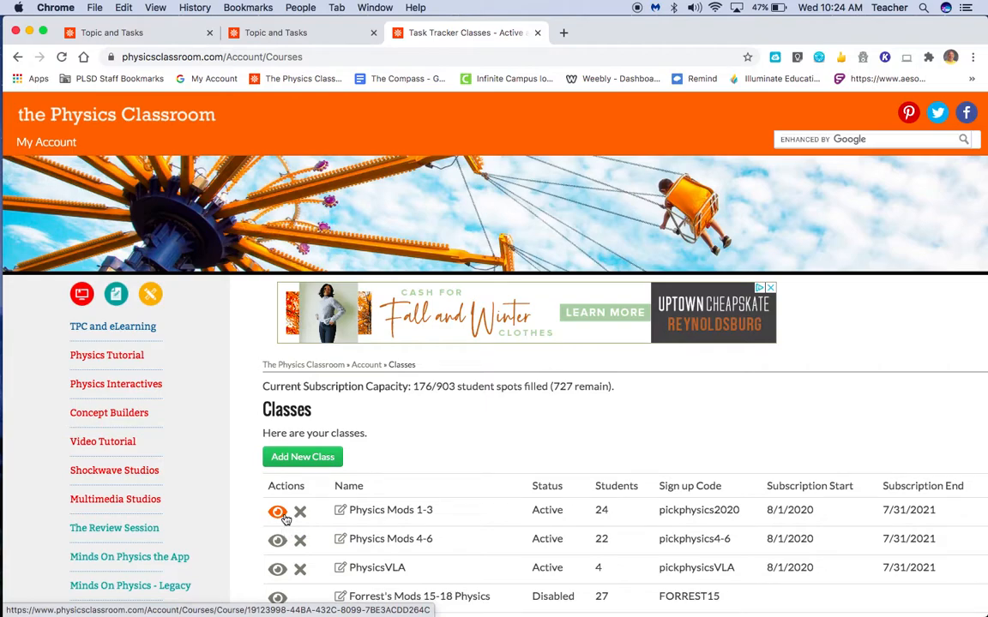
mouse_move(7, 583)
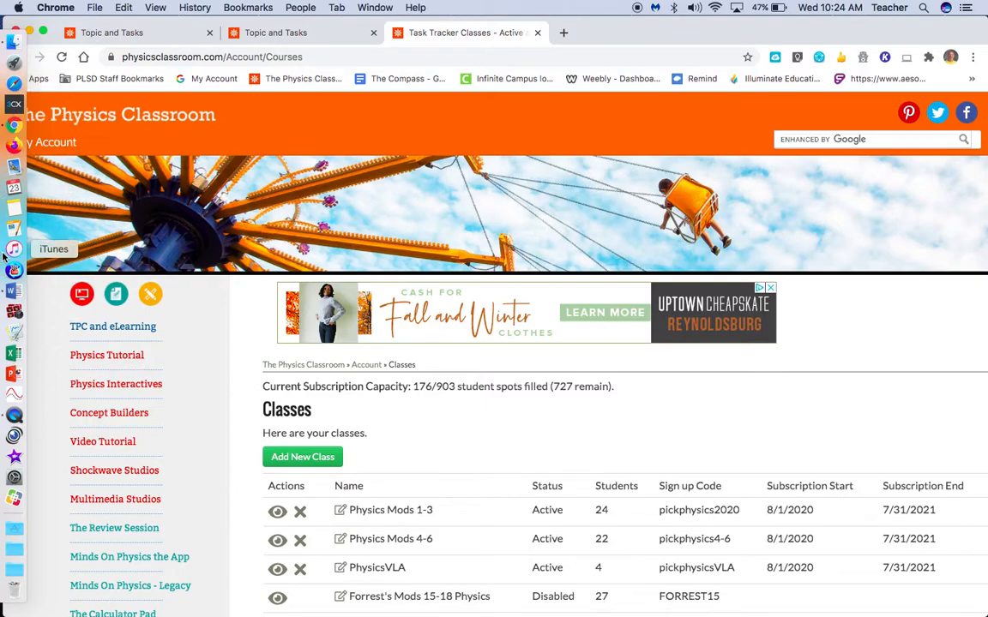
left_click(14, 415)
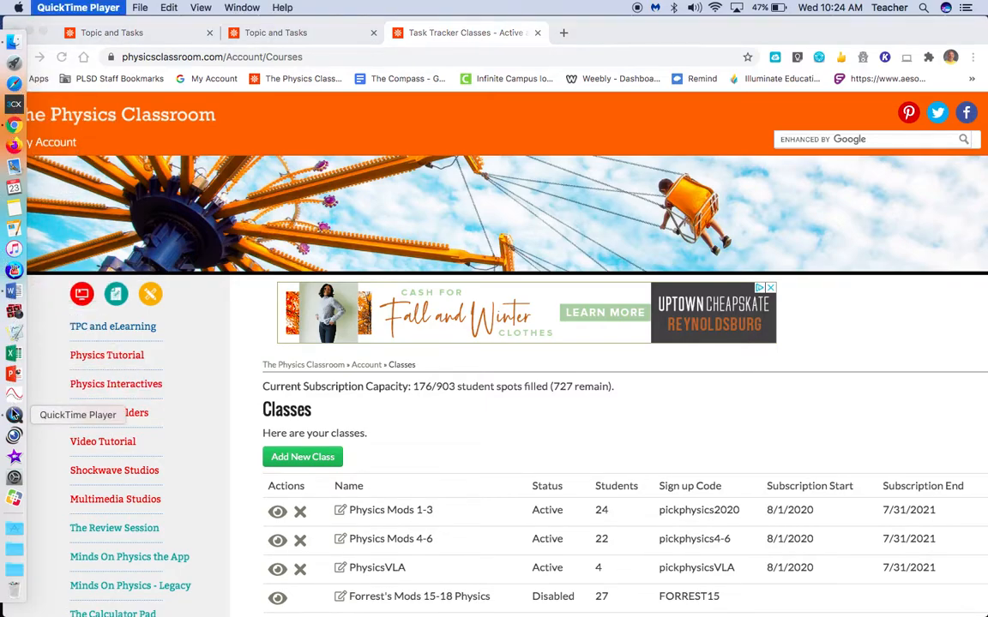